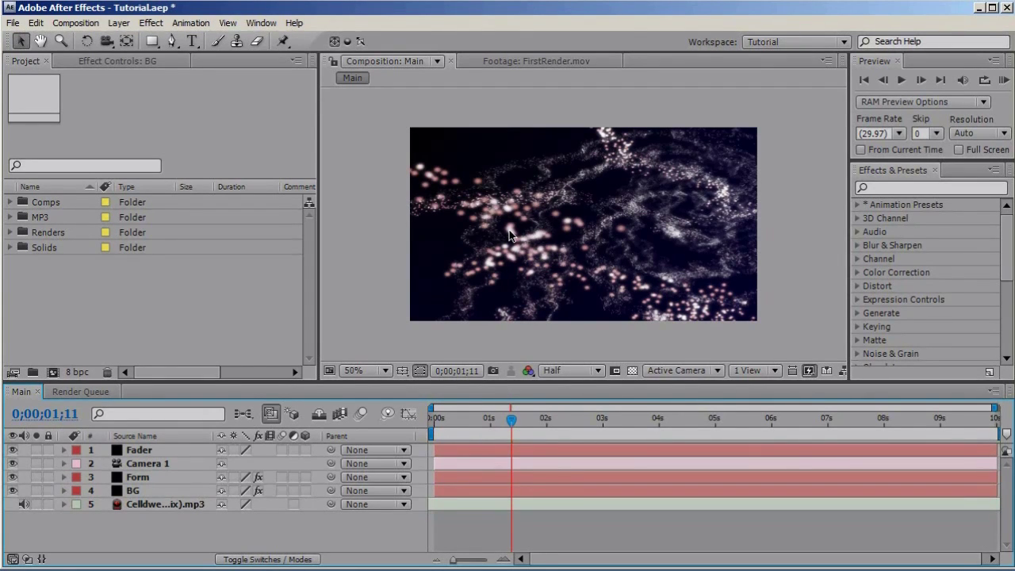
Create a composition named MainComp using NTSC D1 Widescreen Square Pixel with a 5;01 duration.
{"action": "left_click", "coordinate": [77, 23]}
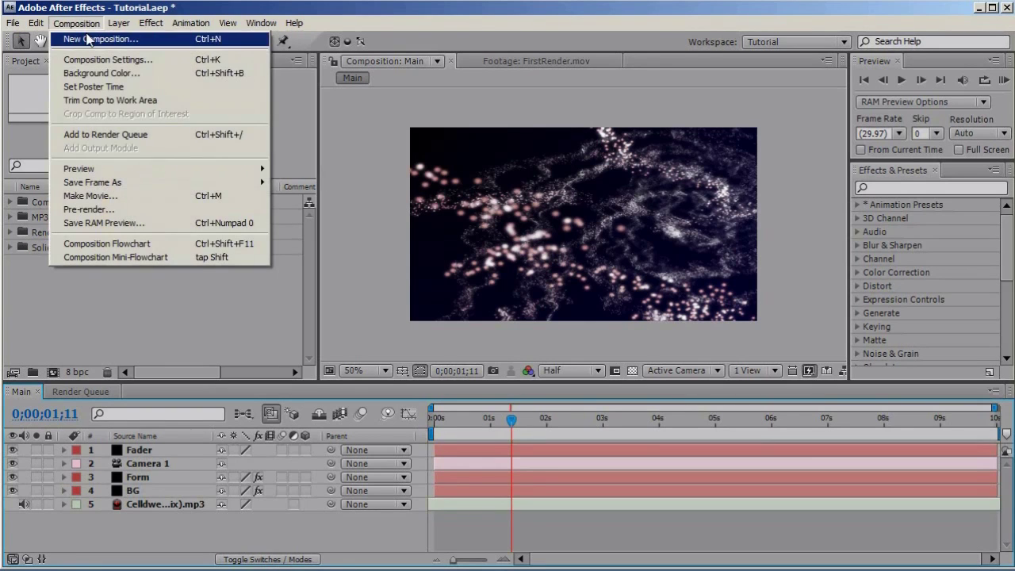
{"action": "left_click", "coordinate": [89, 40]}
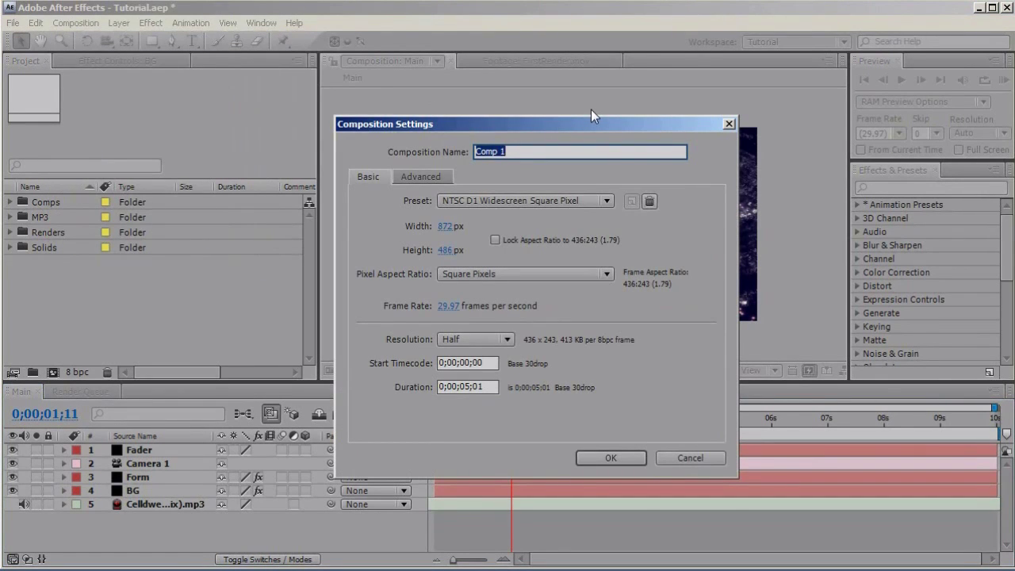
{"action": "type", "text": "MainCom p"}
{"action": "key", "text": "BackSpace"}
{"action": "key", "text": "BackSpace"}
{"action": "type", "text": "p"}
{"action": "left_click", "coordinate": [567, 194]}
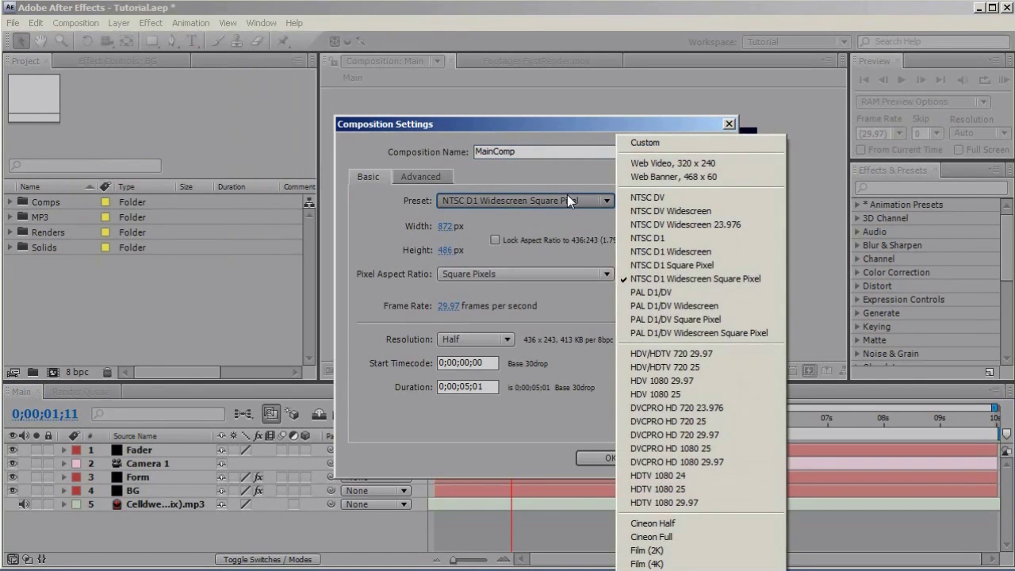
{"action": "left_click", "coordinate": [645, 281]}
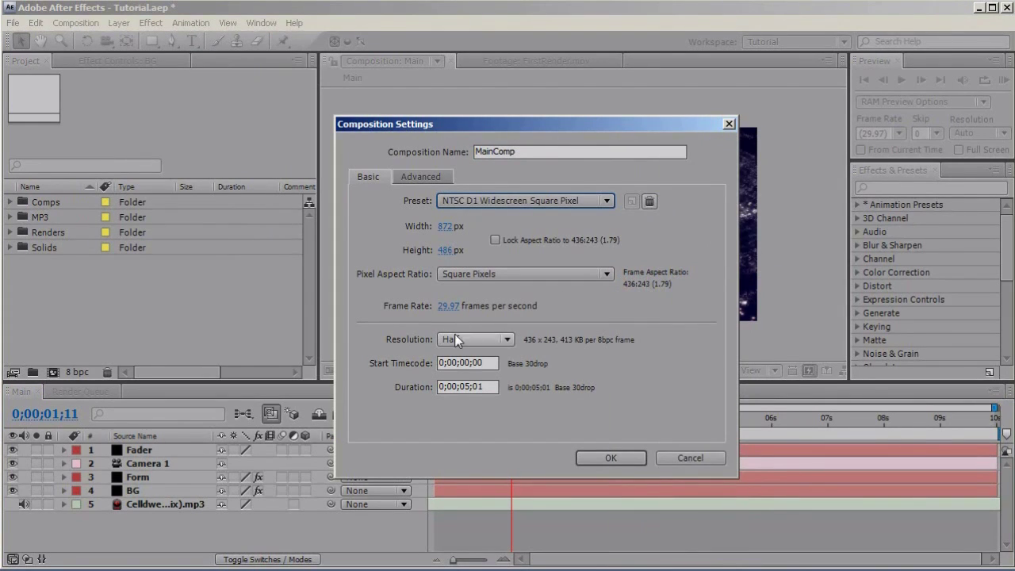
{"action": "left_click", "coordinate": [475, 387]}
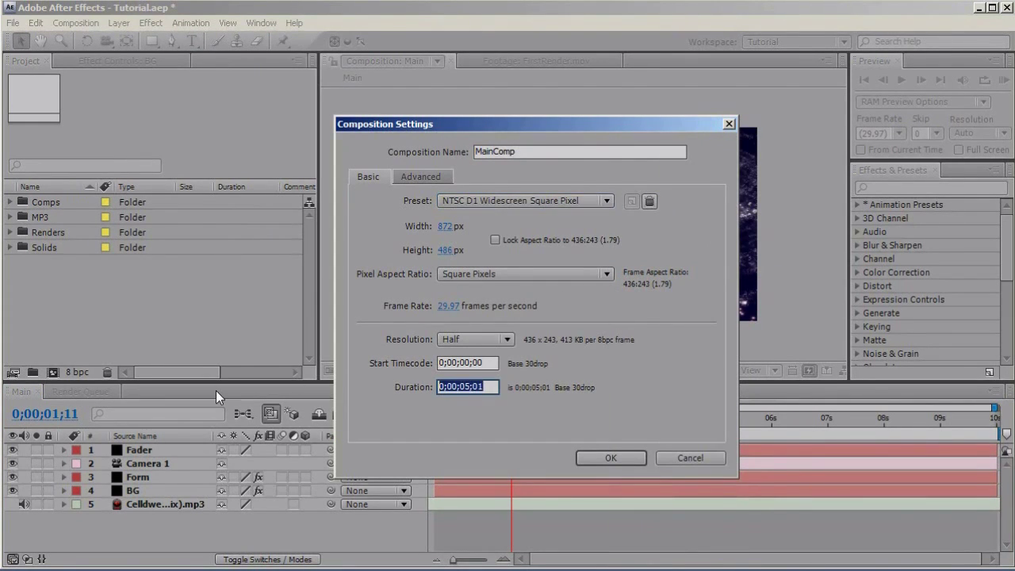
{"action": "type", "text": "5,01"}
{"action": "key", "text": "Return"}
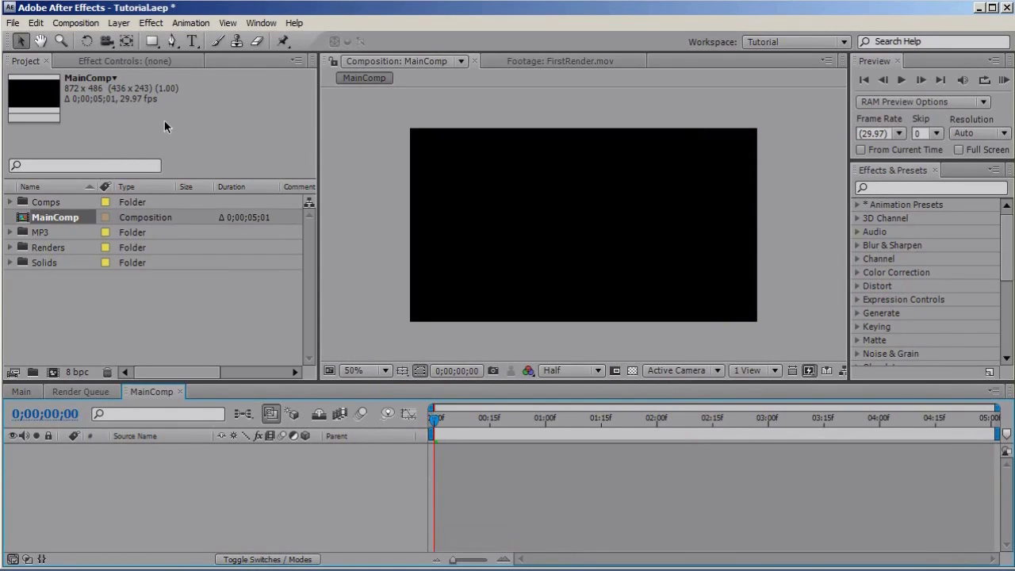
{"action": "left_click", "coordinate": [119, 25]}
Add a comp-sized black solid layer named BG, 872 × 486.
{"action": "mouse_move", "coordinate": [133, 40]}
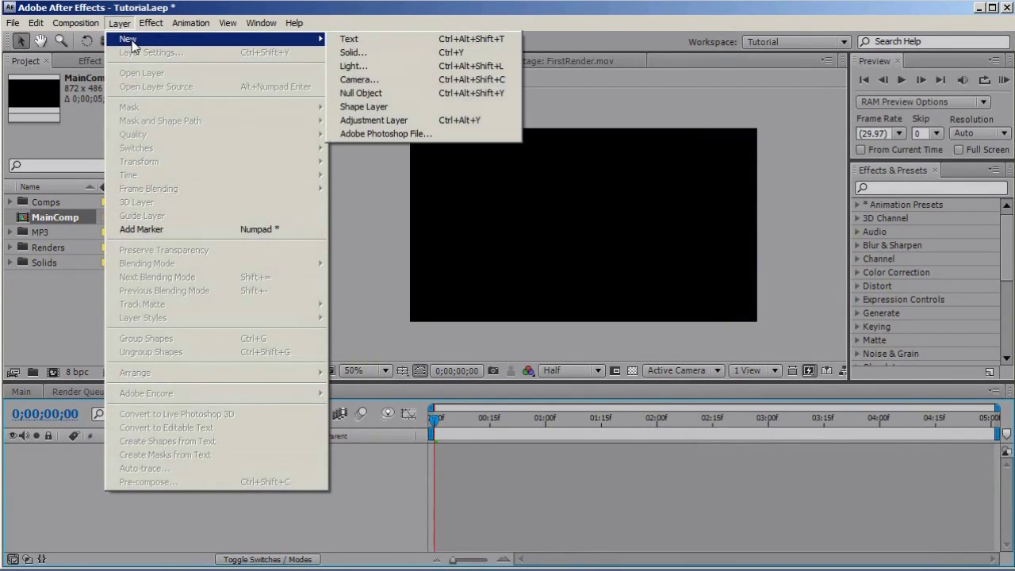
{"action": "left_click", "coordinate": [389, 54]}
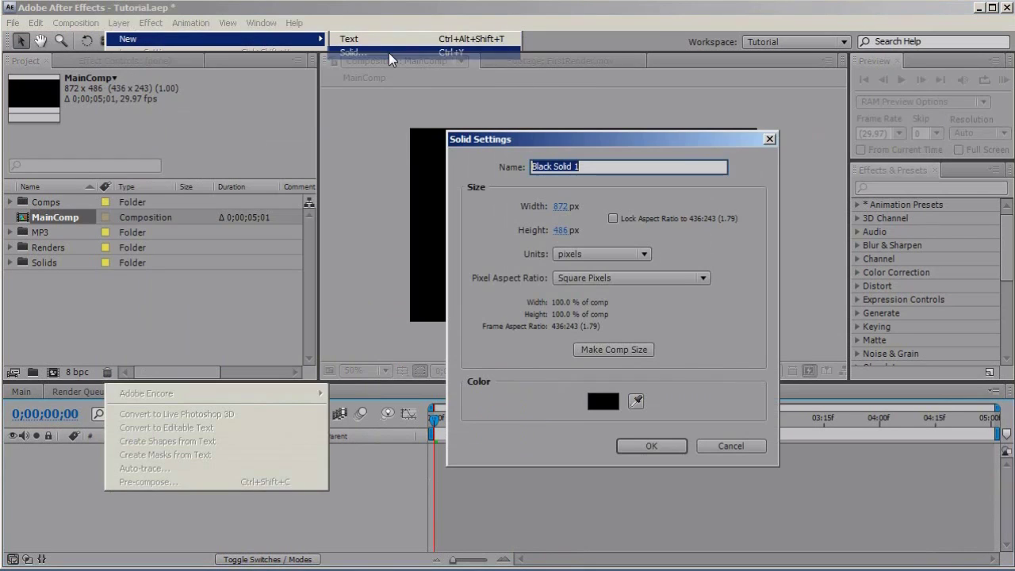
{"action": "type", "text": "BG"}
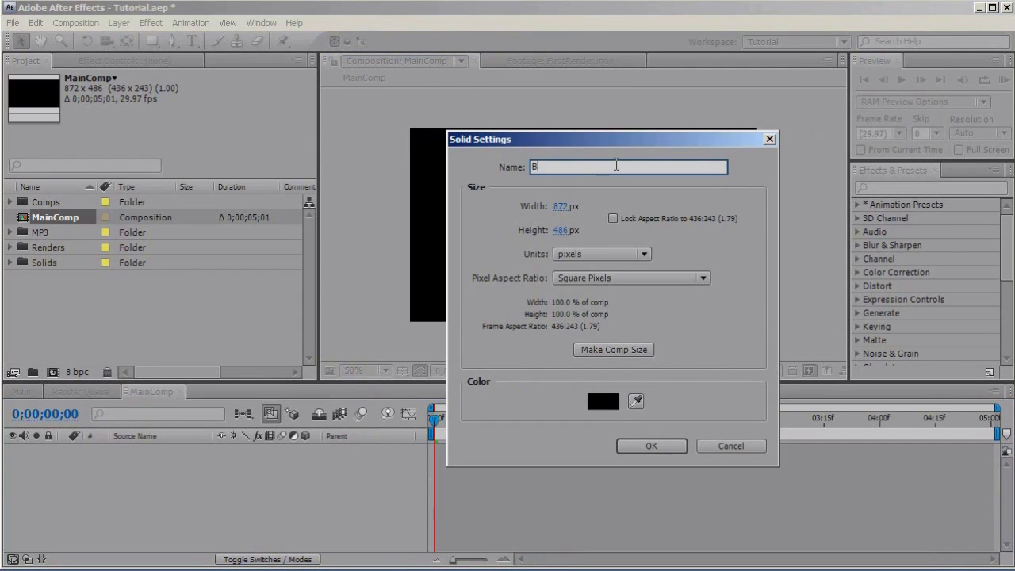
{"action": "left_click", "coordinate": [608, 349]}
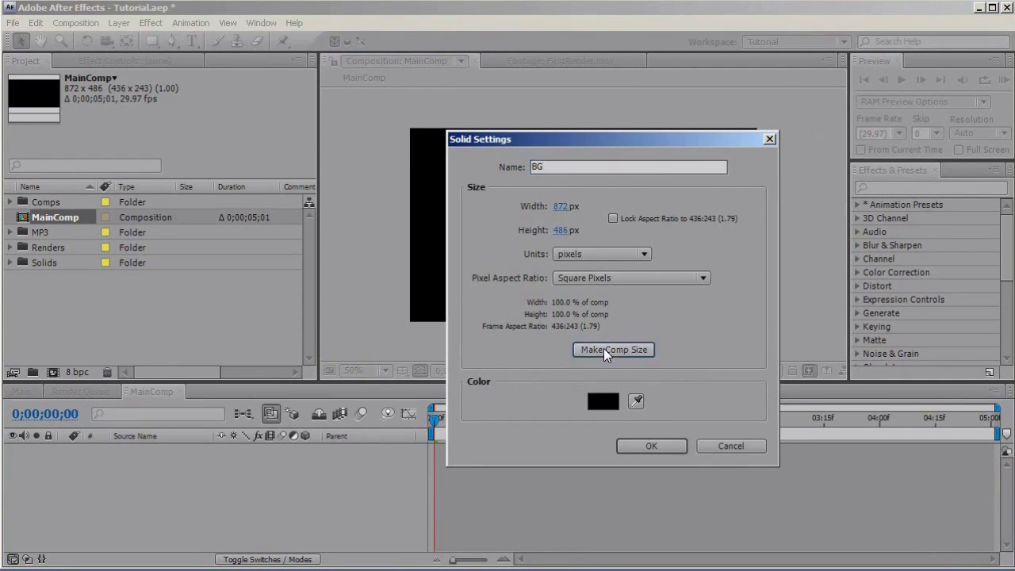
{"action": "left_click", "coordinate": [604, 402]}
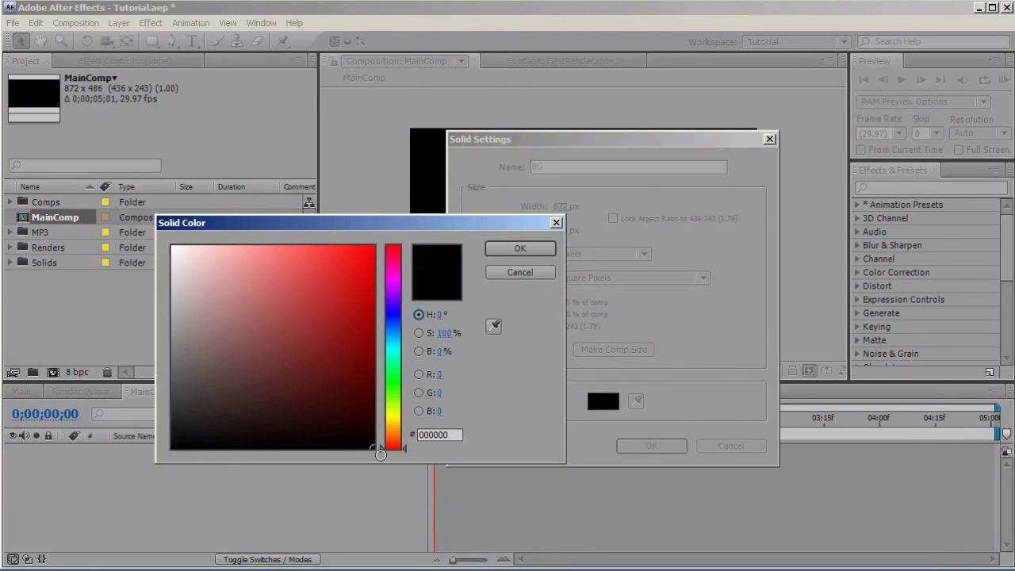
{"action": "left_click", "coordinate": [520, 249]}
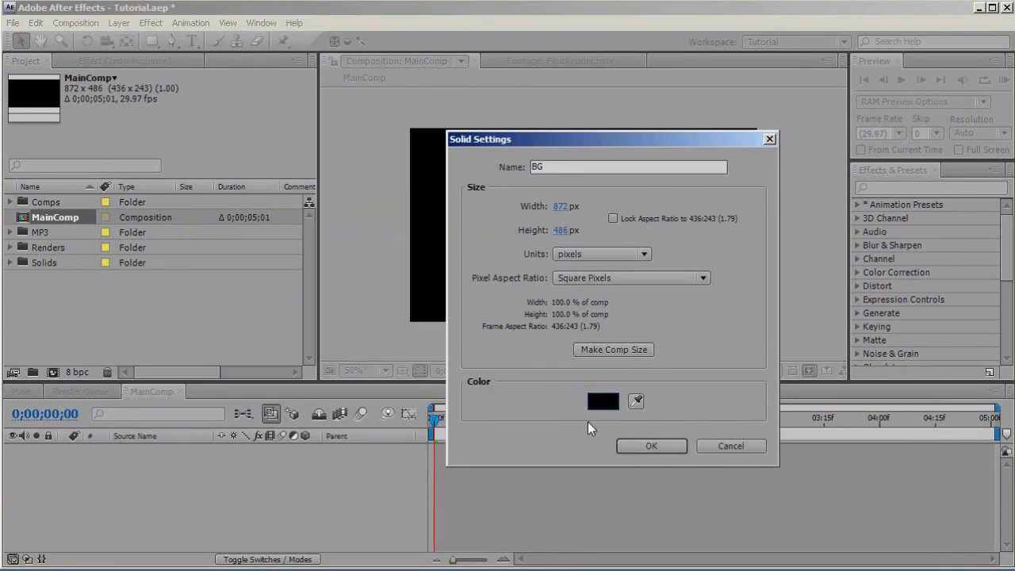
{"action": "left_click", "coordinate": [651, 447]}
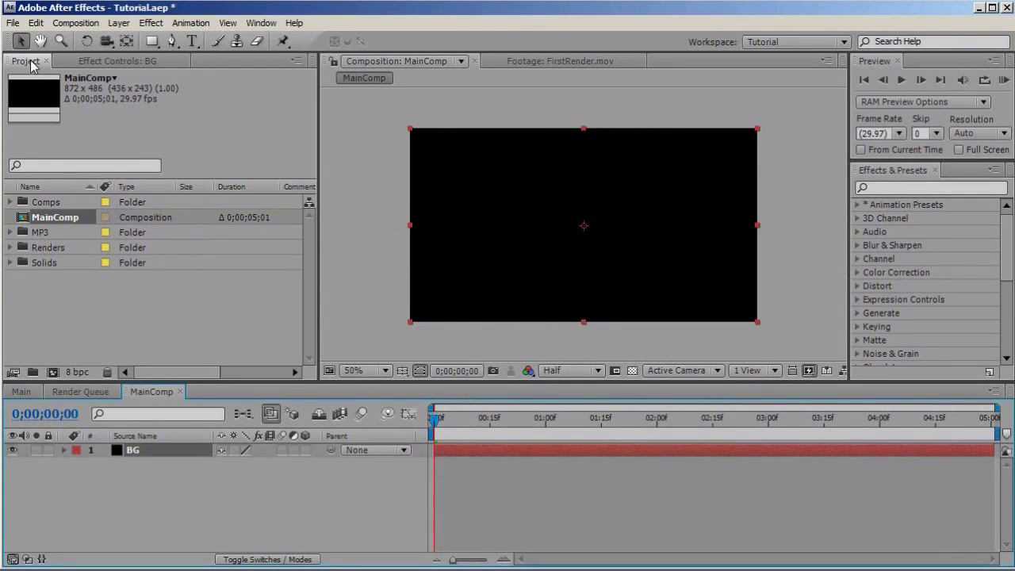
Apply a Ramp effect to BG running from black to dark navy blue.
{"action": "left_click", "coordinate": [118, 23]}
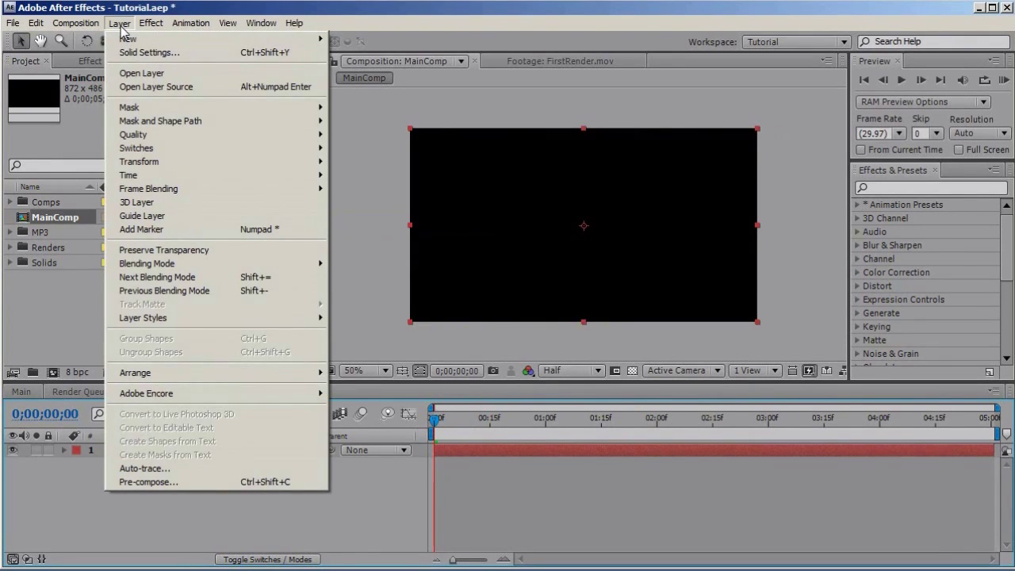
{"action": "mouse_move", "coordinate": [153, 28]}
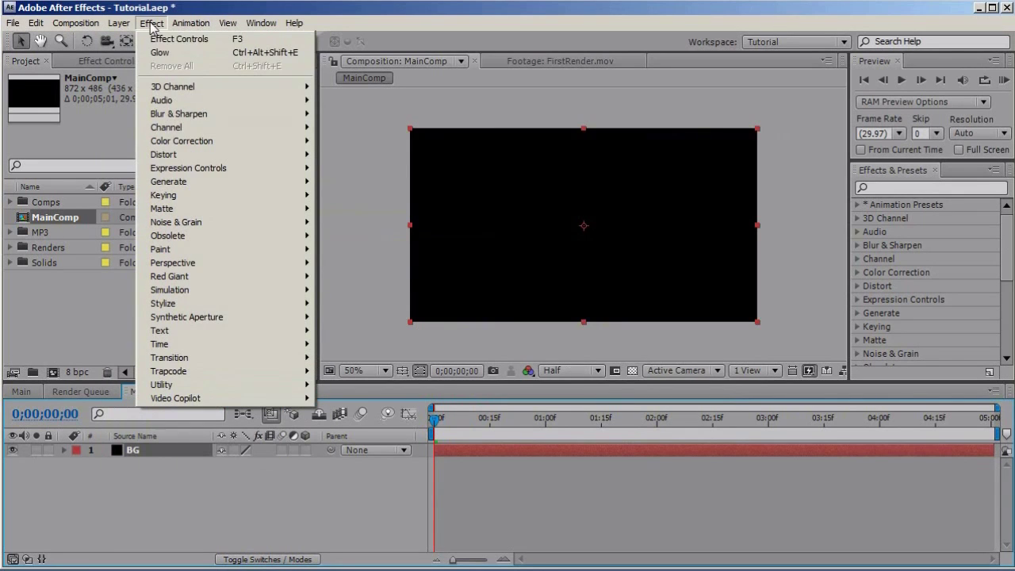
{"action": "mouse_move", "coordinate": [293, 182]}
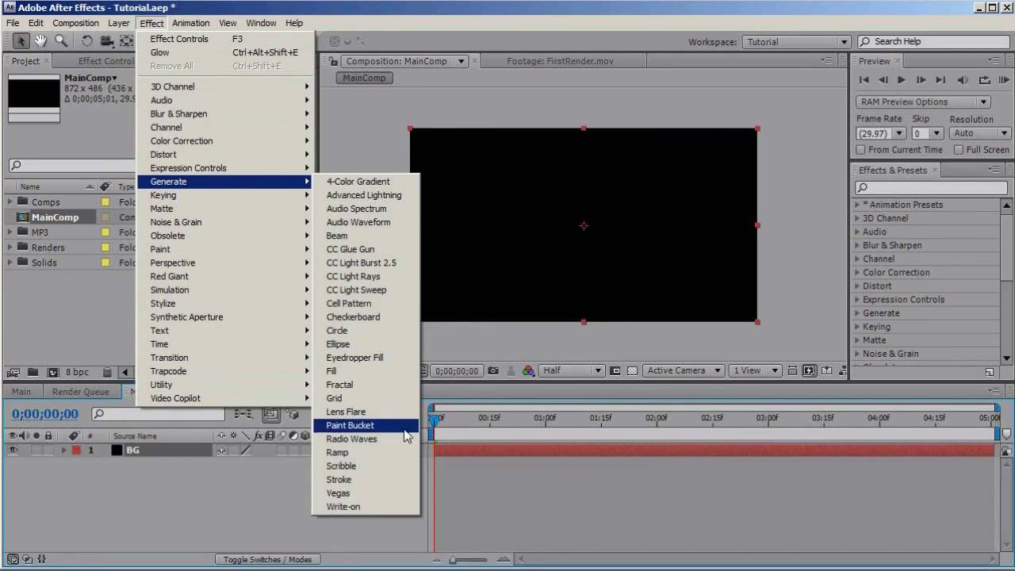
{"action": "left_click", "coordinate": [387, 452]}
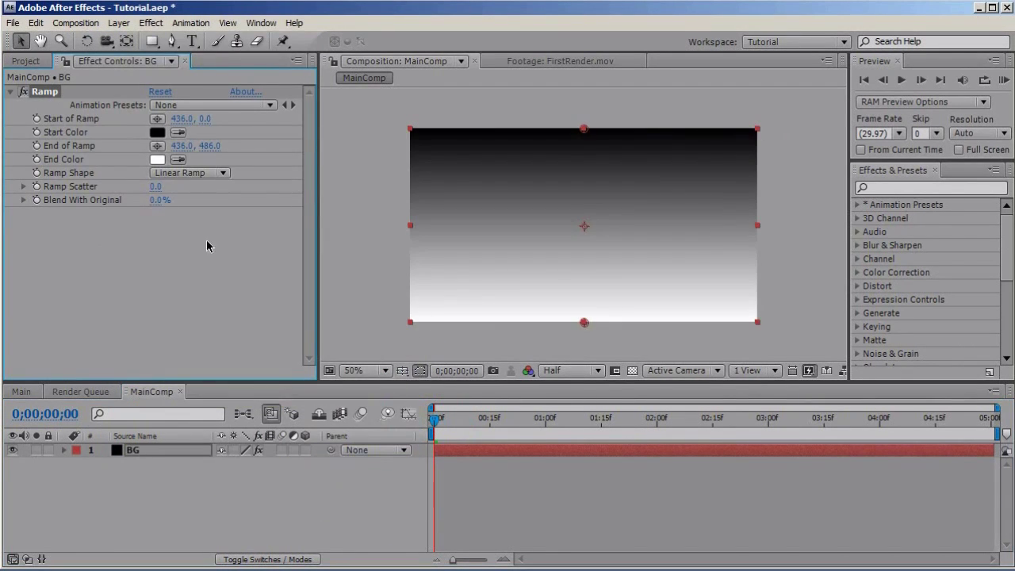
{"action": "left_click", "coordinate": [161, 133]}
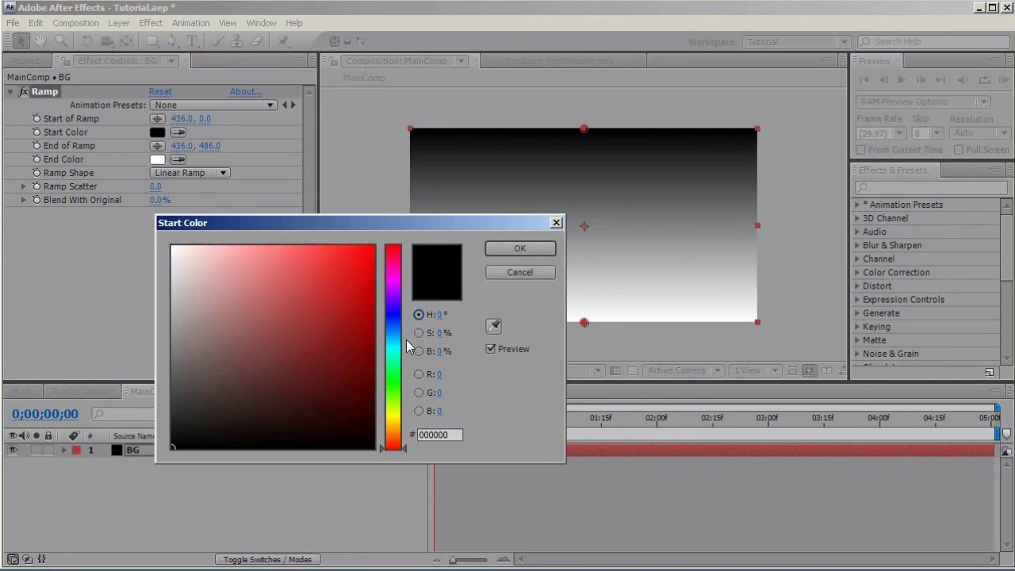
{"action": "left_click", "coordinate": [508, 249]}
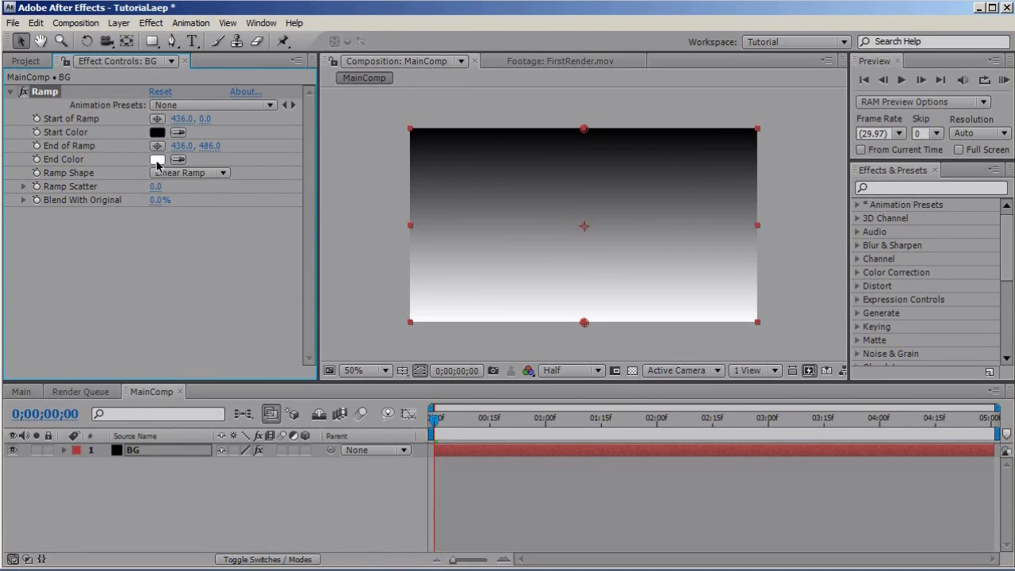
{"action": "left_click", "coordinate": [157, 160]}
{"action": "left_click_drag", "start_coordinate": [401, 413], "coordinate": [401, 327]}
{"action": "left_click_drag", "start_coordinate": [354, 391], "coordinate": [396, 392]}
{"action": "left_click", "coordinate": [517, 249]}
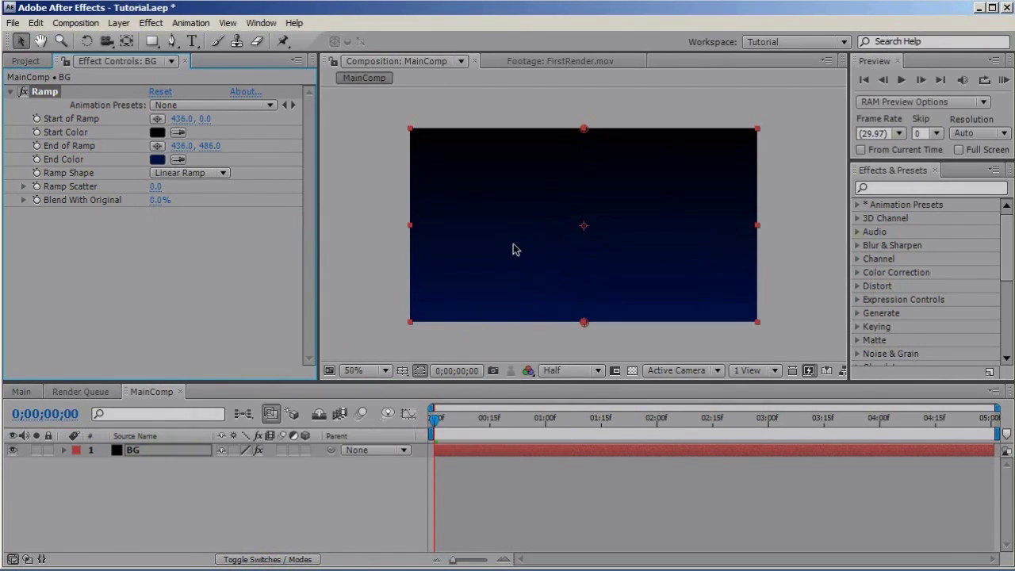
Make the ramp radial and move its start and end points outside the frame.
{"action": "left_click", "coordinate": [222, 173]}
{"action": "left_click", "coordinate": [190, 189]}
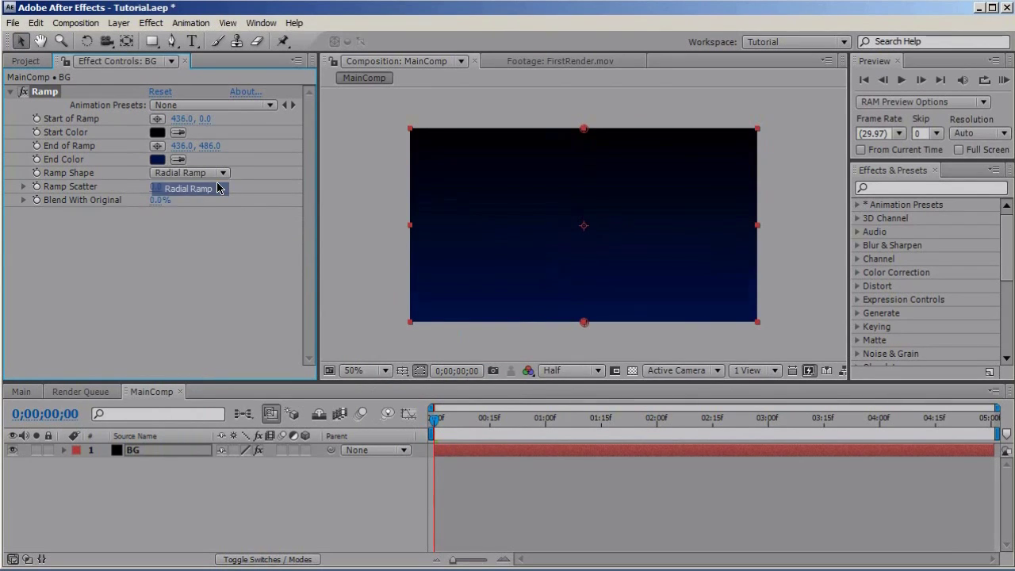
{"action": "left_click_drag", "start_coordinate": [583, 129], "coordinate": [358, 113]}
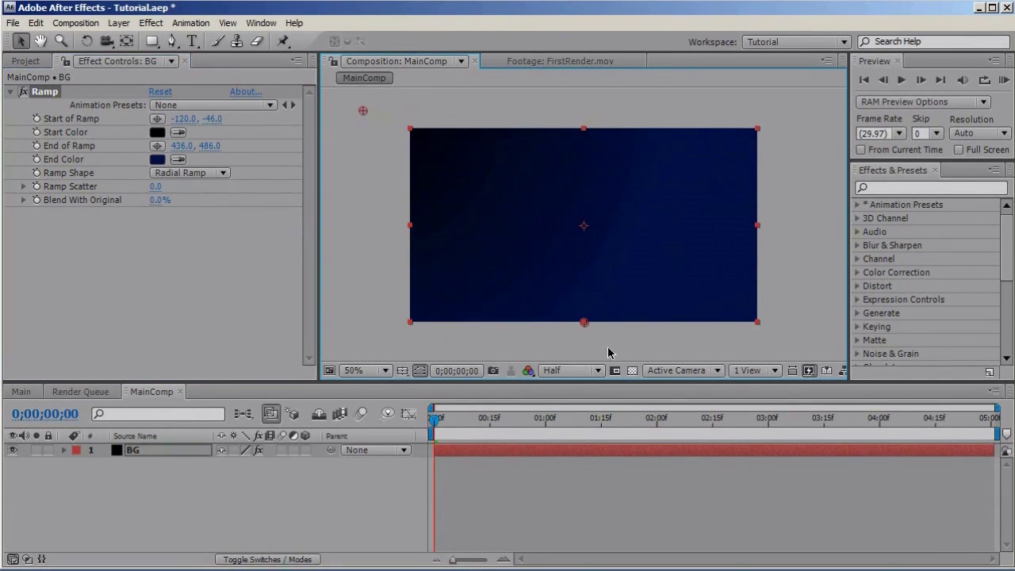
{"action": "left_click_drag", "start_coordinate": [584, 323], "coordinate": [806, 361]}
Add a second solid layer named FORM above BG.
{"action": "left_click", "coordinate": [808, 235]}
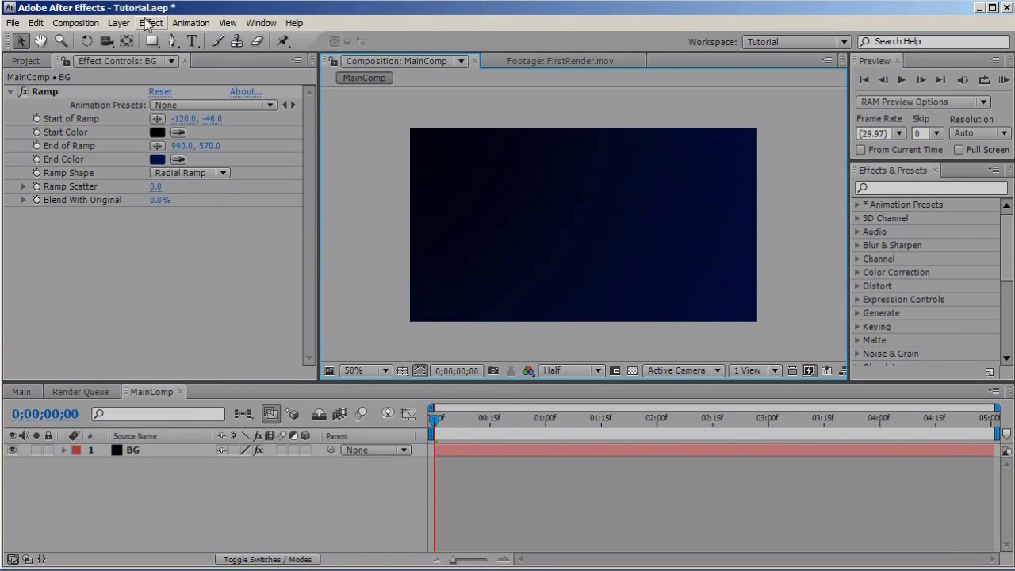
{"action": "left_click", "coordinate": [120, 23]}
{"action": "mouse_move", "coordinate": [130, 39]}
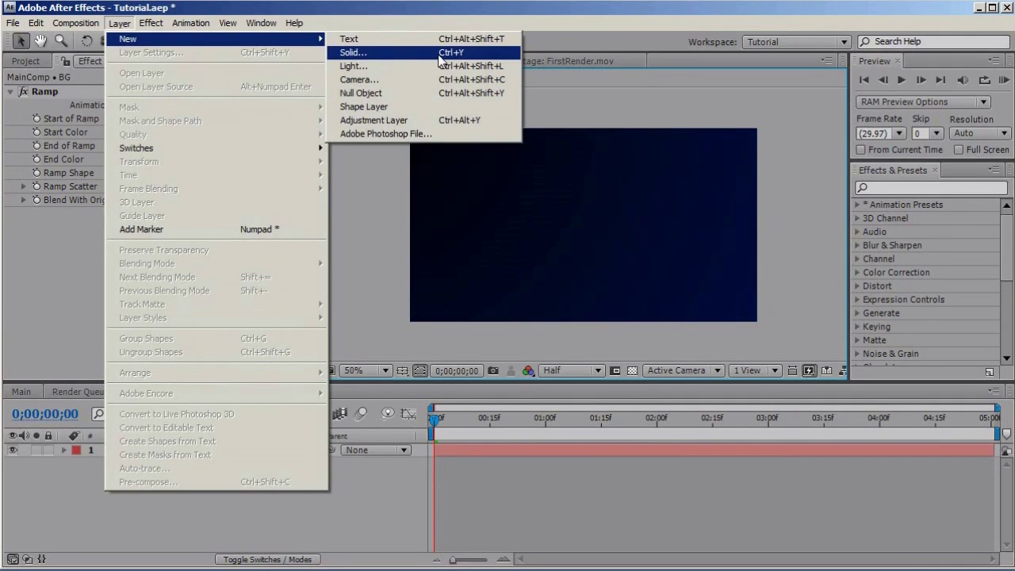
{"action": "left_click", "coordinate": [476, 52]}
{"action": "type", "text": "FORM"}
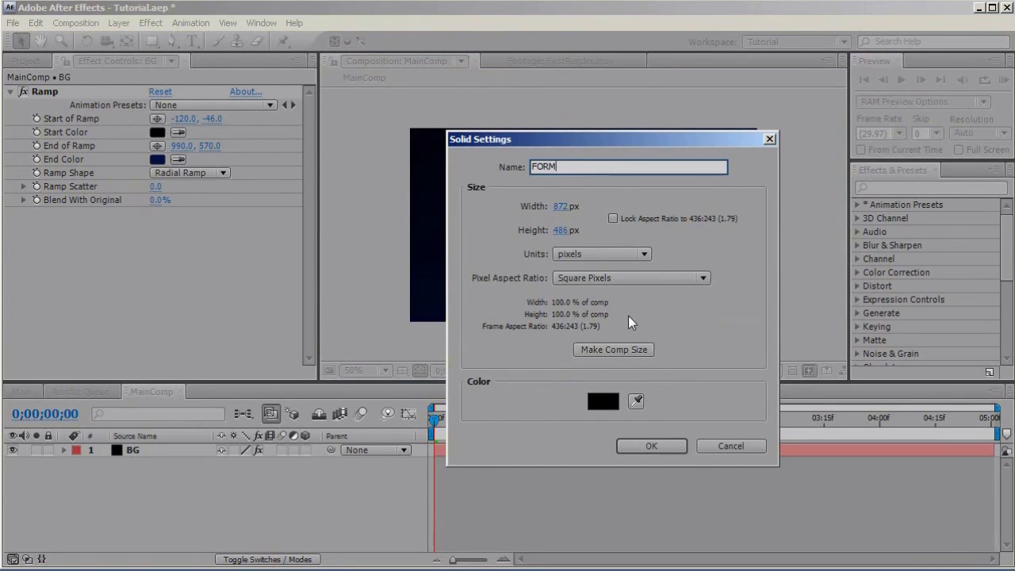
{"action": "key", "text": "Return"}
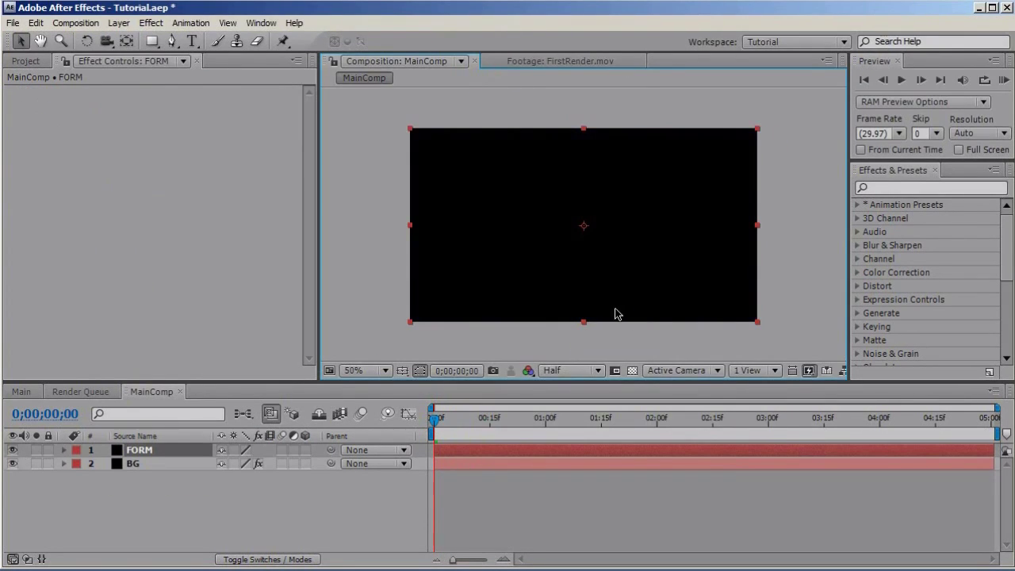
Apply the Trapcode Form effect to the FORM layer.
{"action": "left_click", "coordinate": [153, 25]}
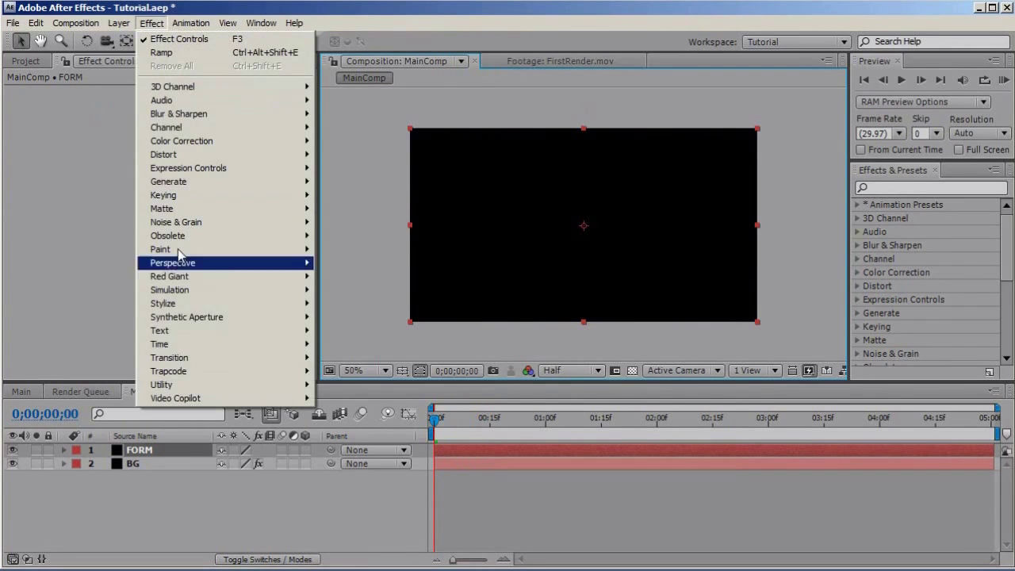
{"action": "mouse_move", "coordinate": [298, 371]}
{"action": "left_click", "coordinate": [352, 387]}
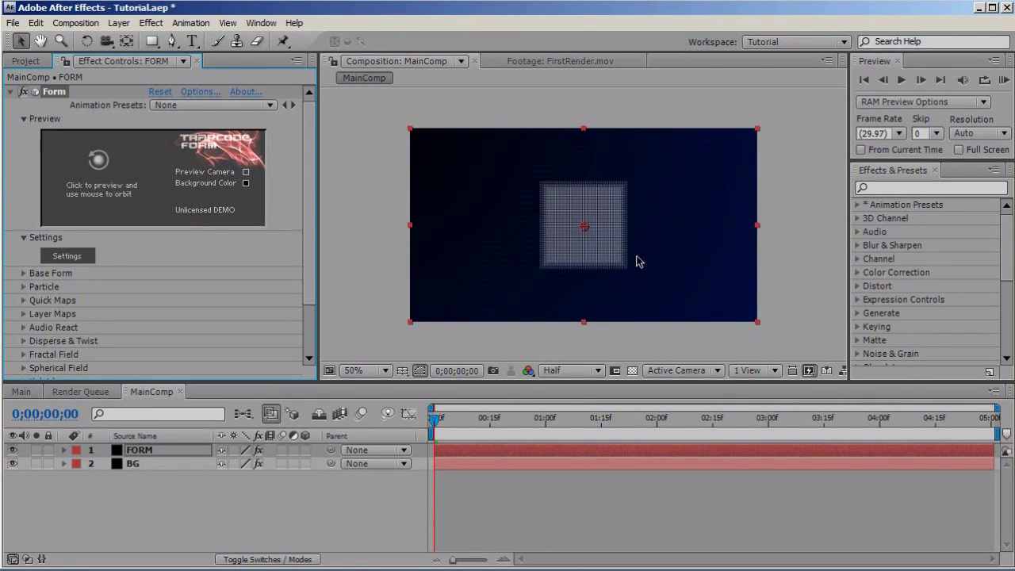
{"action": "left_click", "coordinate": [247, 106]}
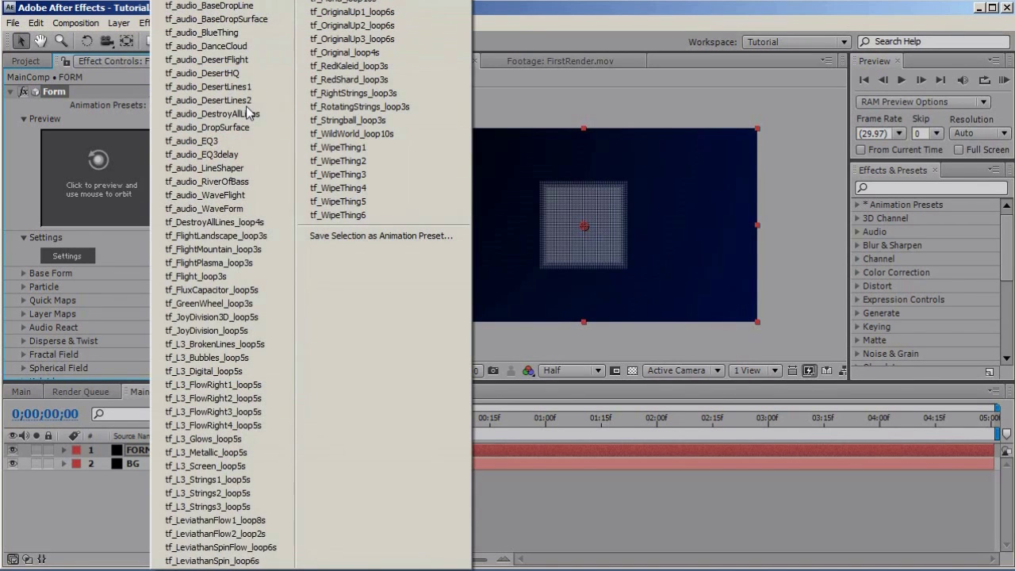
Try the tf_Stringball_loop3s and tf_Mona_loop10s presets, then reset Form to no preset.
{"action": "left_click", "coordinate": [421, 122]}
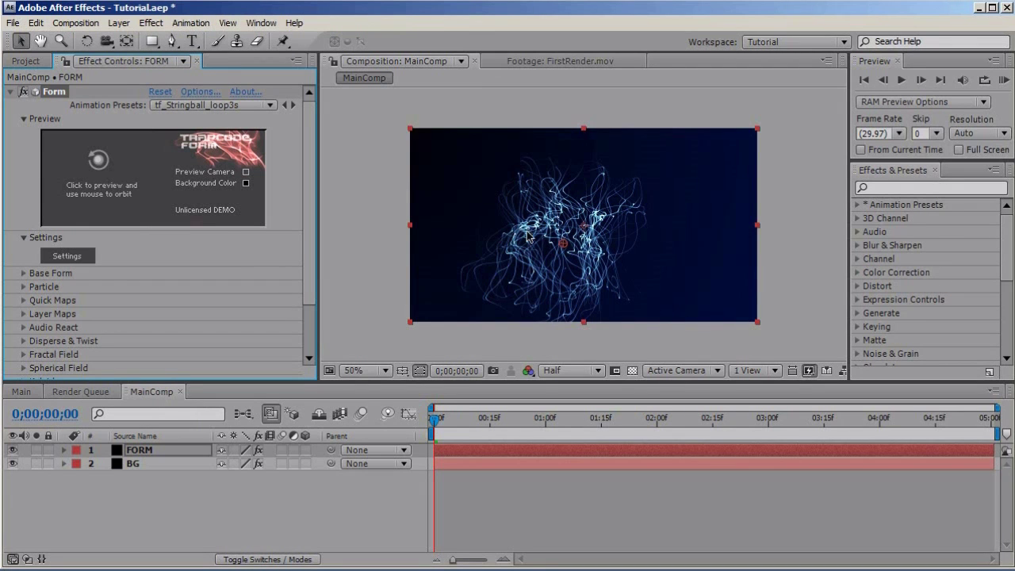
{"action": "left_click", "coordinate": [232, 106]}
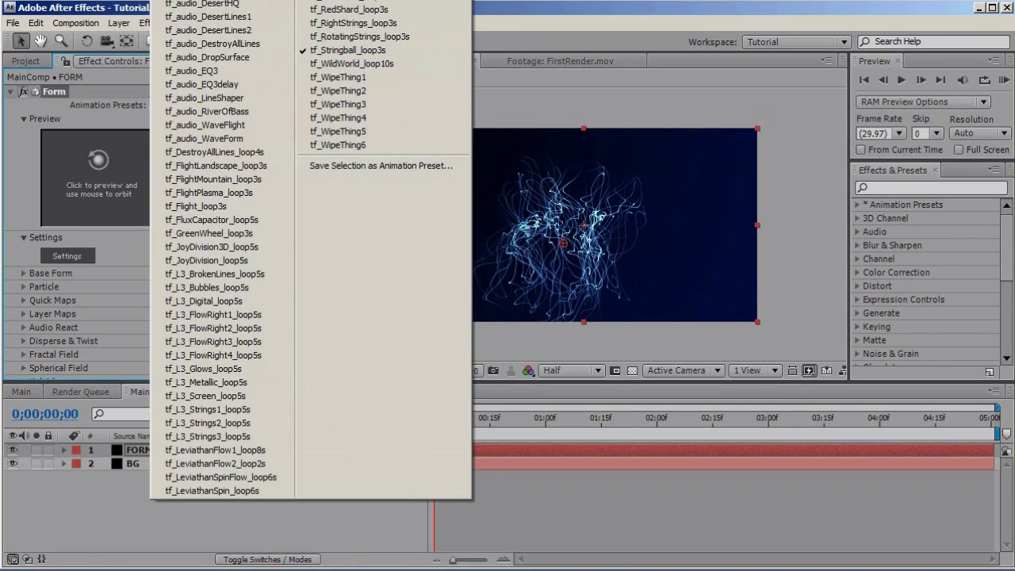
{"action": "left_click", "coordinate": [341, 5]}
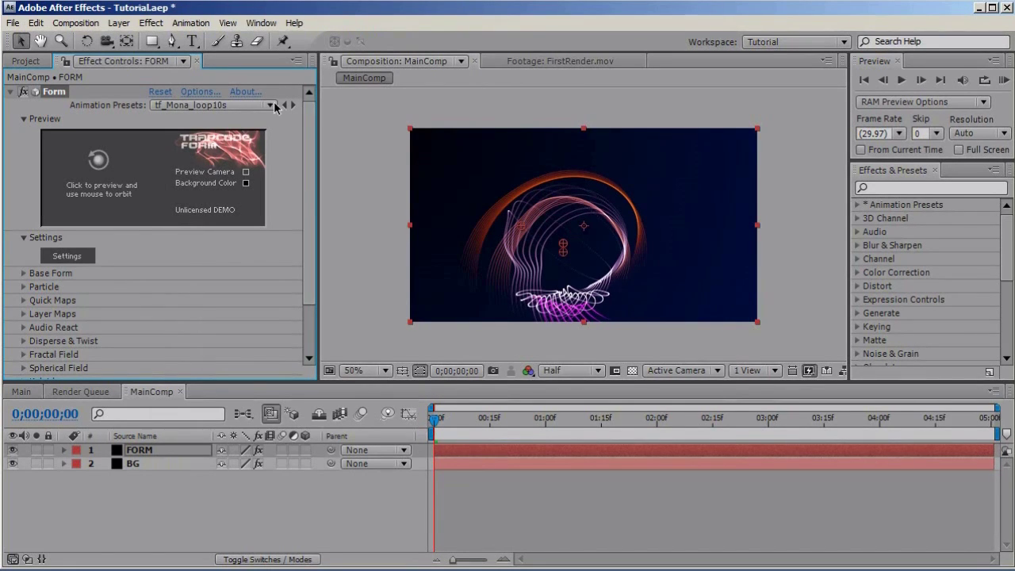
{"action": "left_click", "coordinate": [151, 93]}
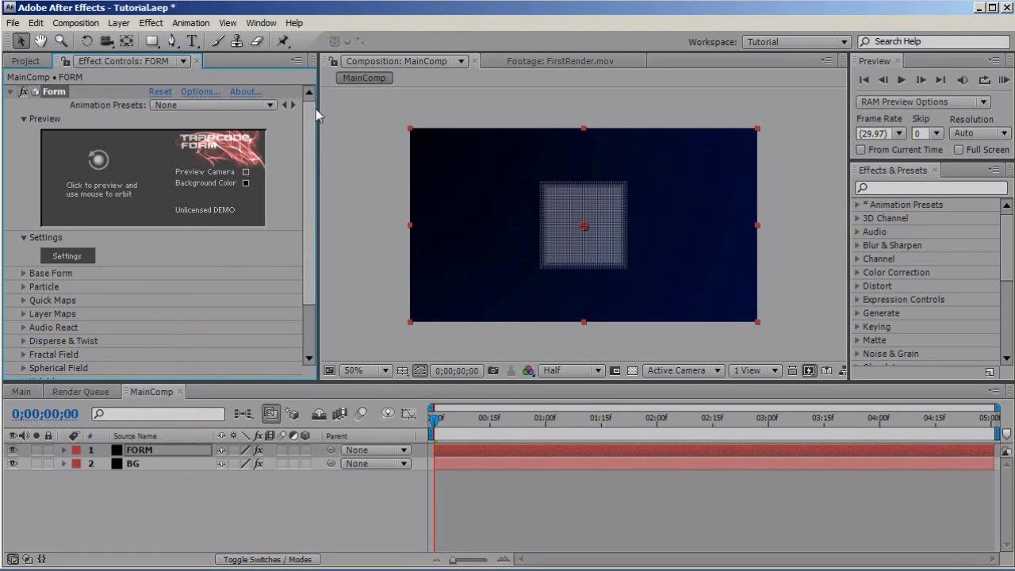
{"action": "scroll", "coordinate": [312, 142], "scroll_direction": "down", "scroll_amount": 2}
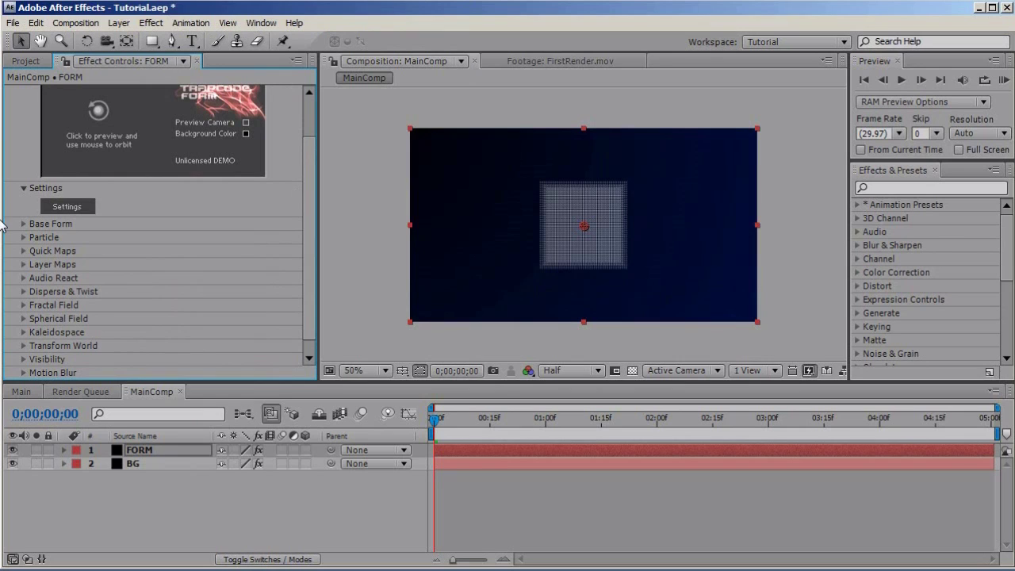
Set the Base Form size to 6530 × 800 × 500.
{"action": "left_click", "coordinate": [24, 237]}
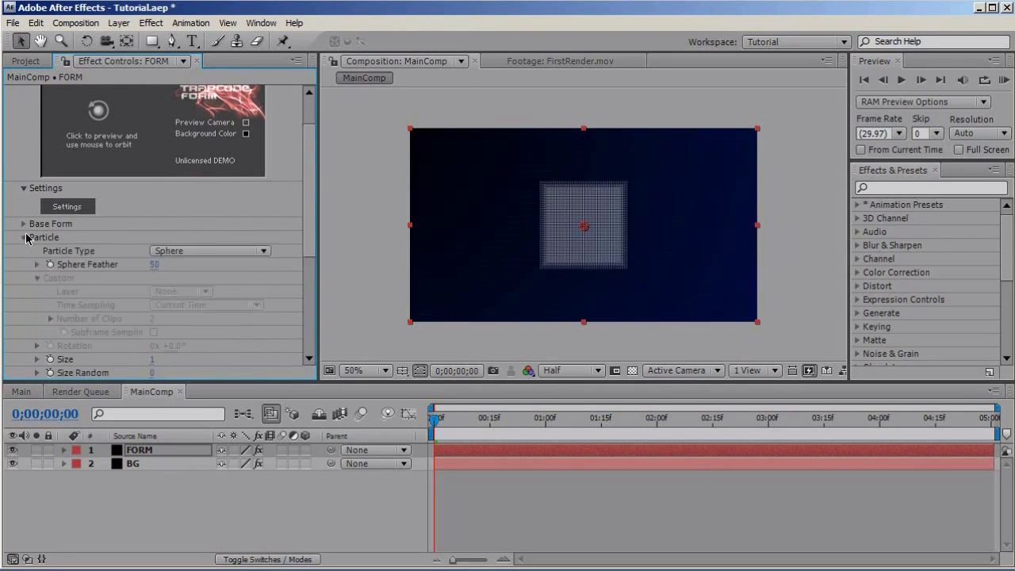
{"action": "scroll", "coordinate": [30, 238], "scroll_direction": "down", "scroll_amount": 2}
{"action": "left_click", "coordinate": [24, 182]}
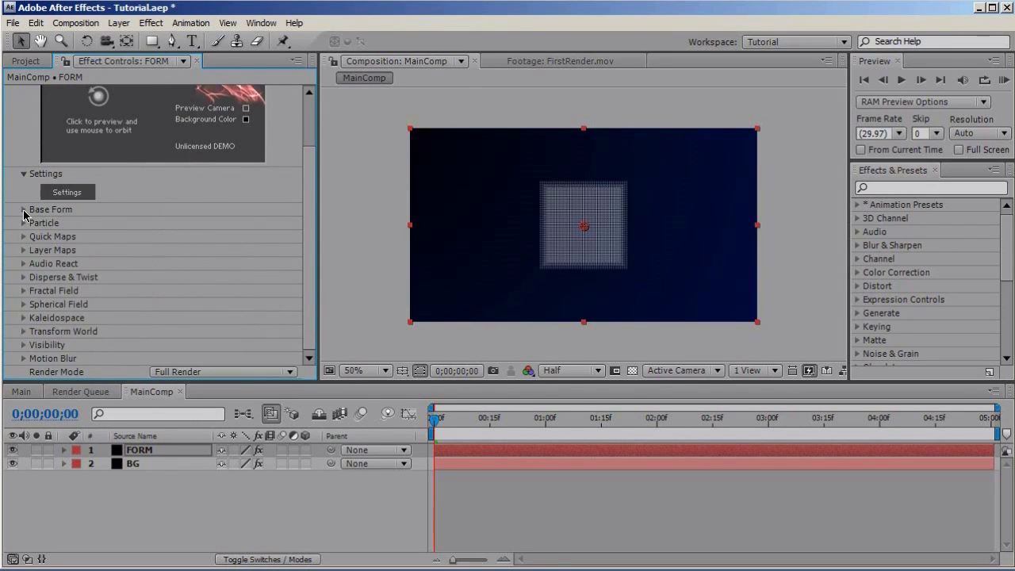
{"action": "left_click", "coordinate": [24, 206]}
{"action": "left_click", "coordinate": [157, 155]}
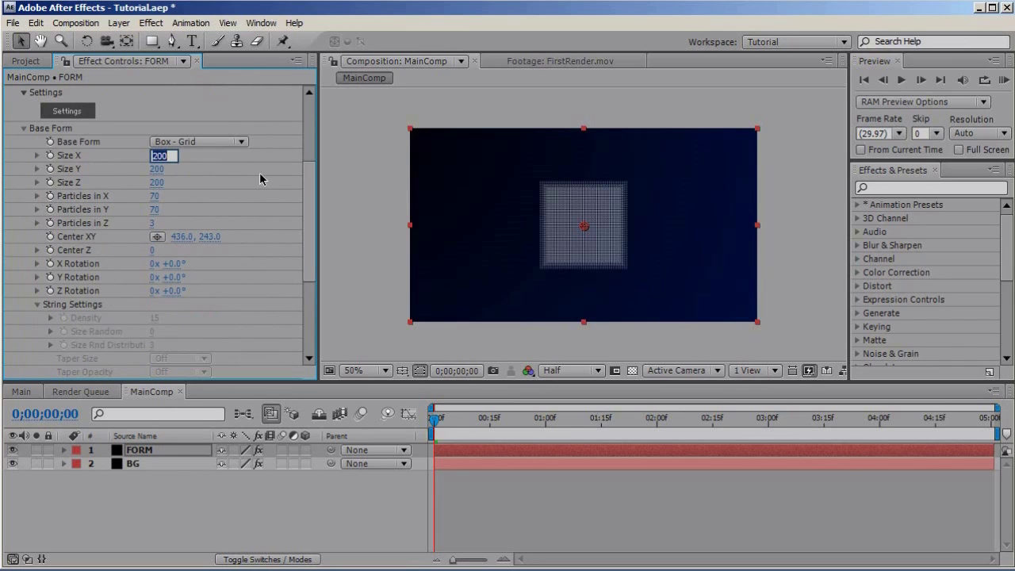
{"action": "type", "text": "6530"}
{"action": "left_click", "coordinate": [158, 169]}
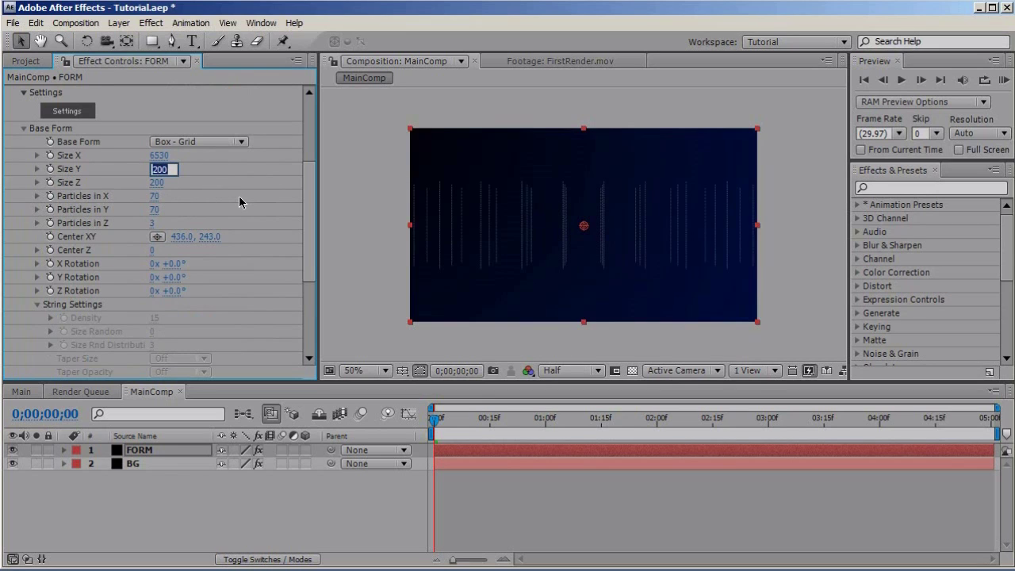
{"action": "type", "text": "800"}
{"action": "key", "text": "Tab"}
{"action": "type", "text": "500"}
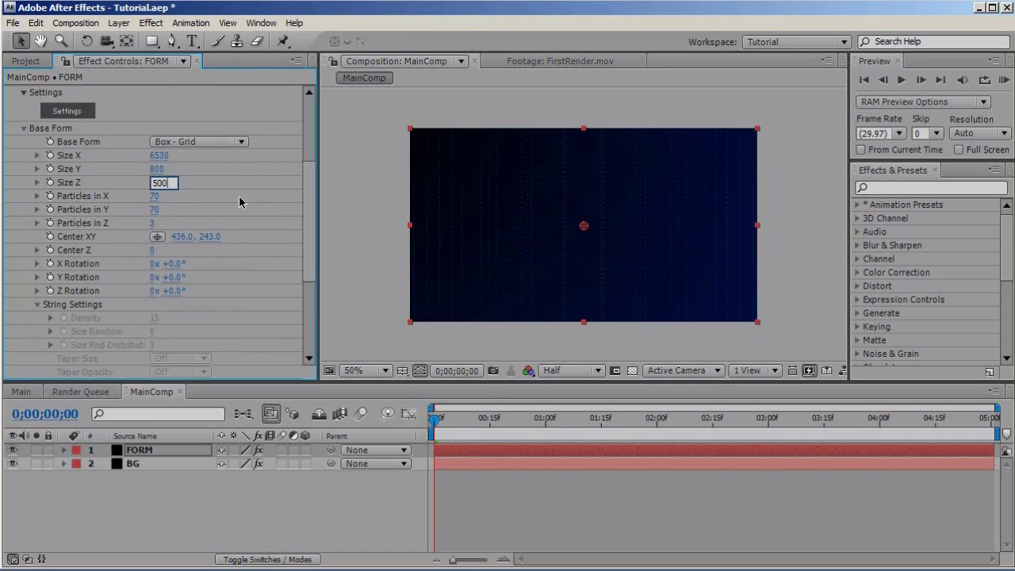
{"action": "key", "text": "Tab"}
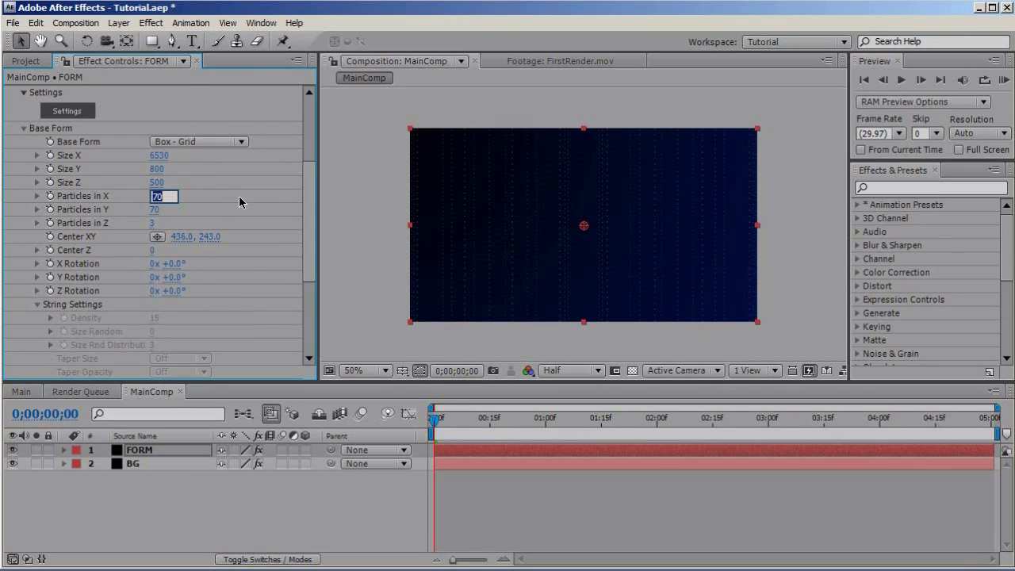
Set the Base Form particle counts to 6530 in X, 4 in Y and 3 in Z.
{"action": "type", "text": "6530"}
{"action": "key", "text": "Tab"}
{"action": "type", "text": "4"}
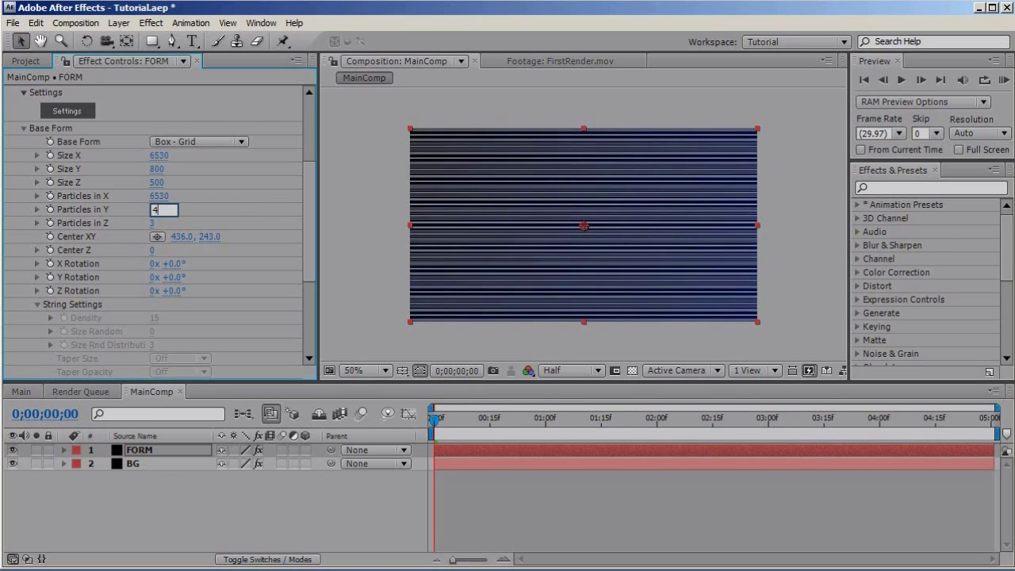
{"action": "key", "text": "Tab"}
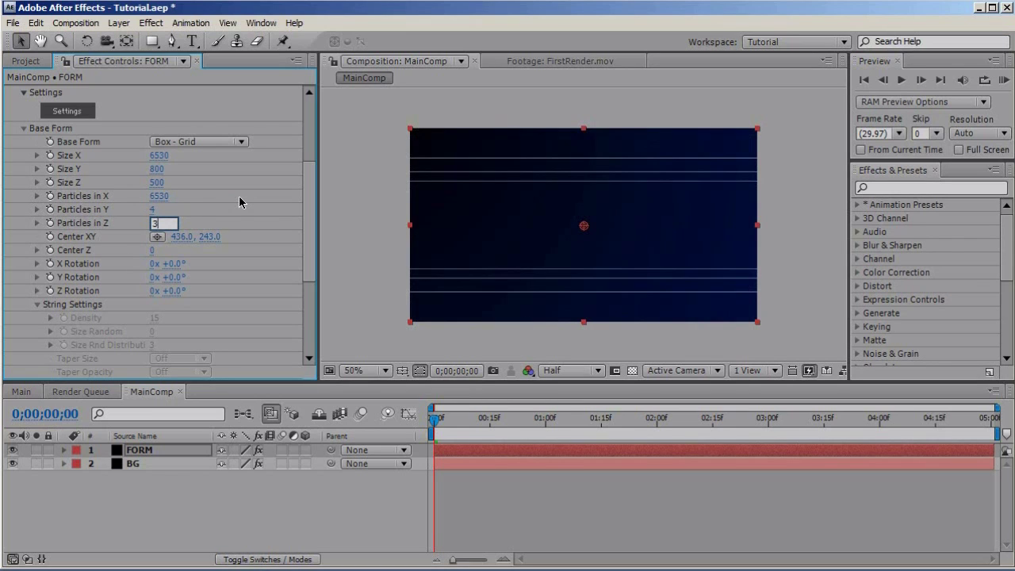
{"action": "key", "text": "Tab"}
{"action": "key", "text": "Return"}
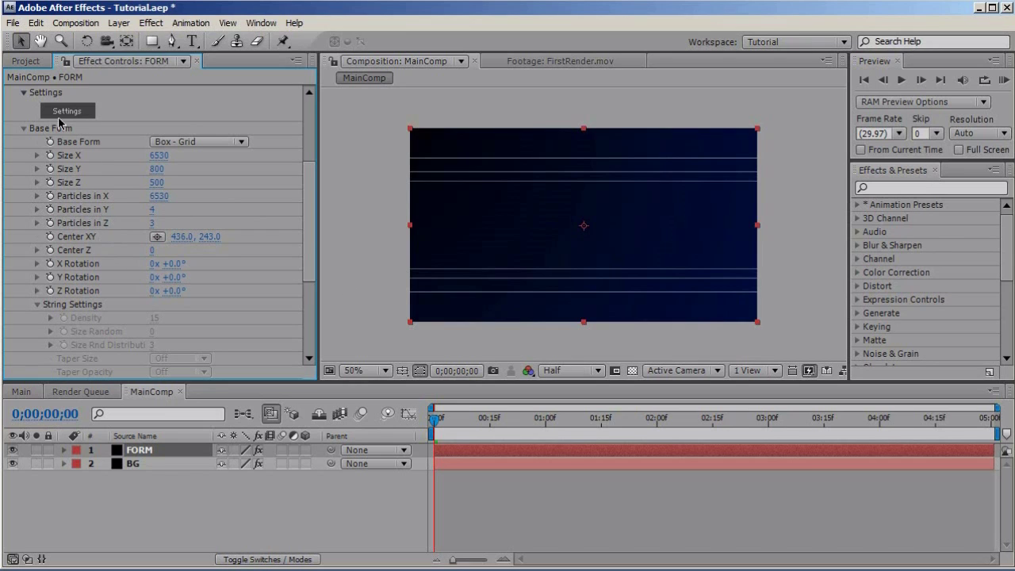
{"action": "left_click", "coordinate": [24, 129]}
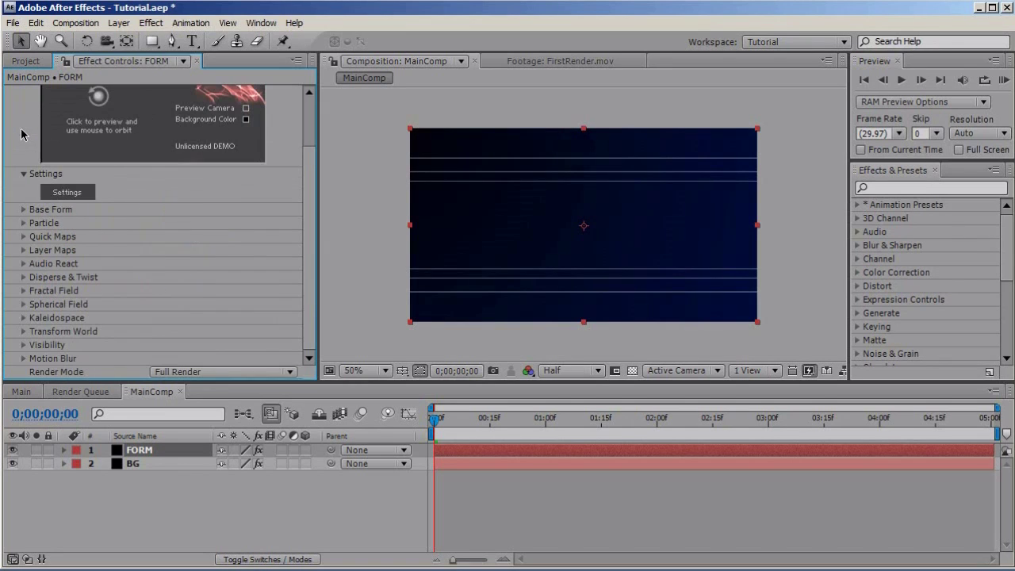
Set the Form particle opacity to 75.
{"action": "left_click", "coordinate": [23, 223]}
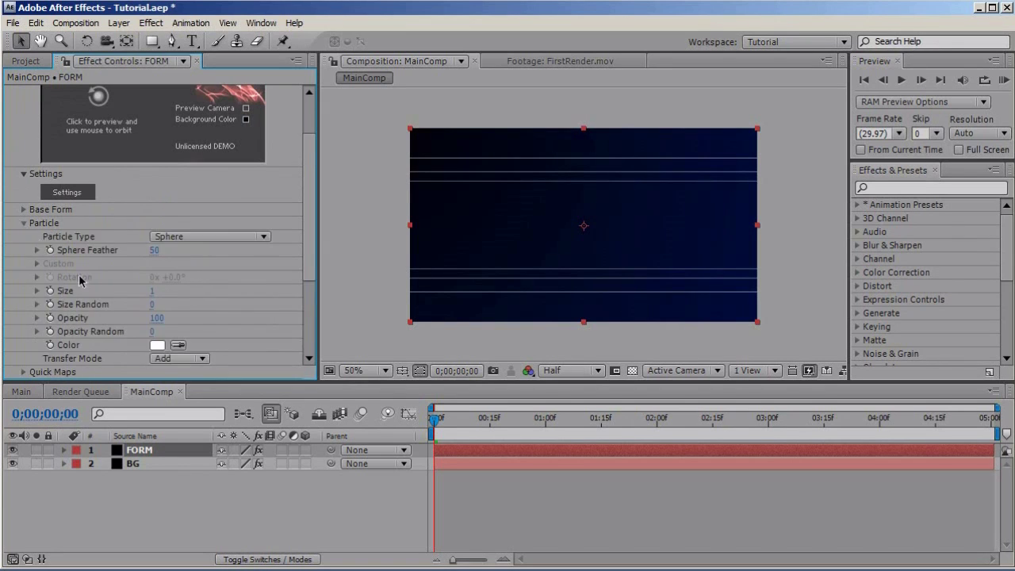
{"action": "left_click", "coordinate": [159, 318]}
{"action": "type", "text": "75"}
{"action": "key", "text": "Return"}
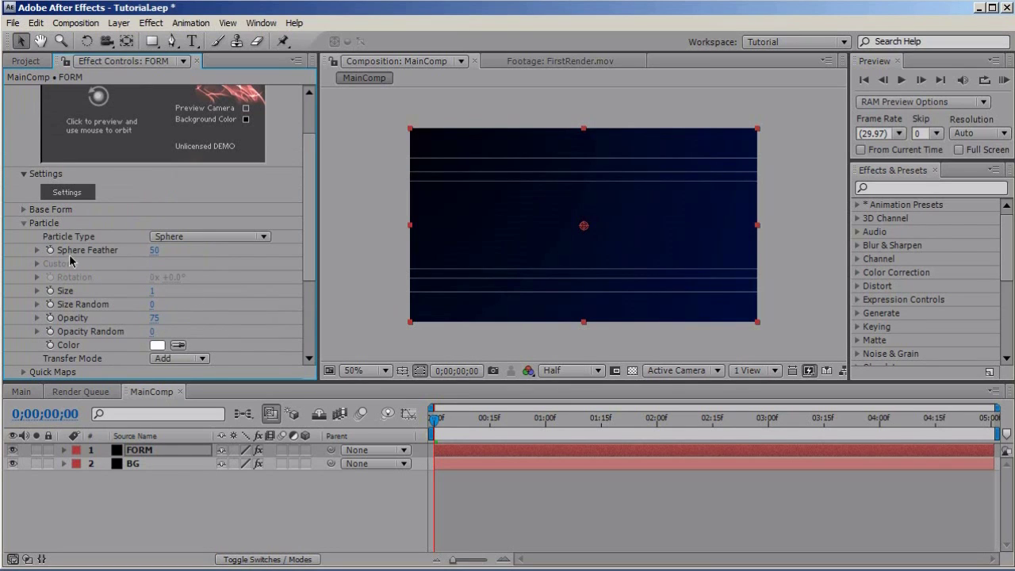
{"action": "left_click", "coordinate": [23, 223]}
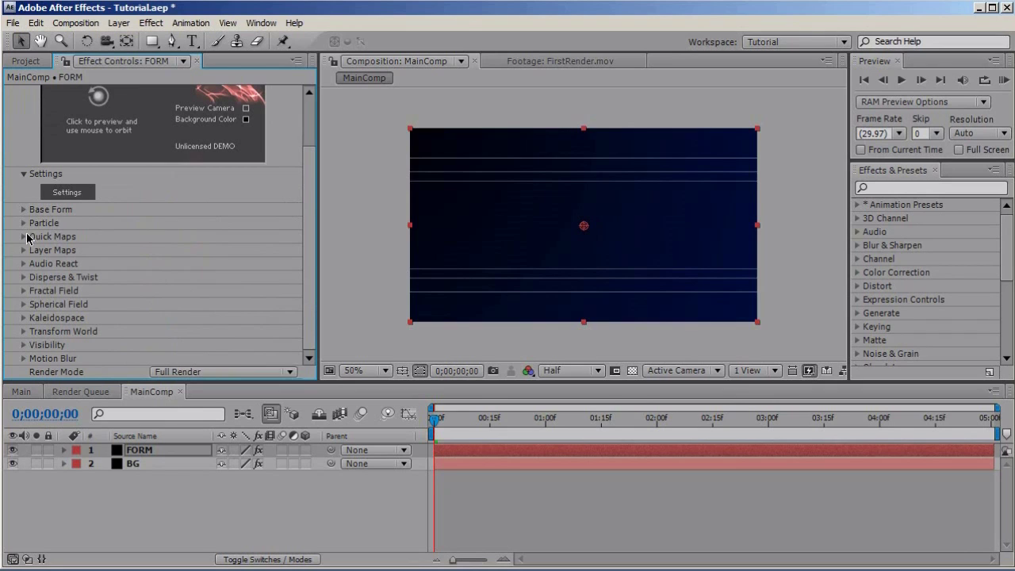
Make the Quick Maps colour map a two-stop gradient of pink and lighter pink.
{"action": "left_click", "coordinate": [23, 236]}
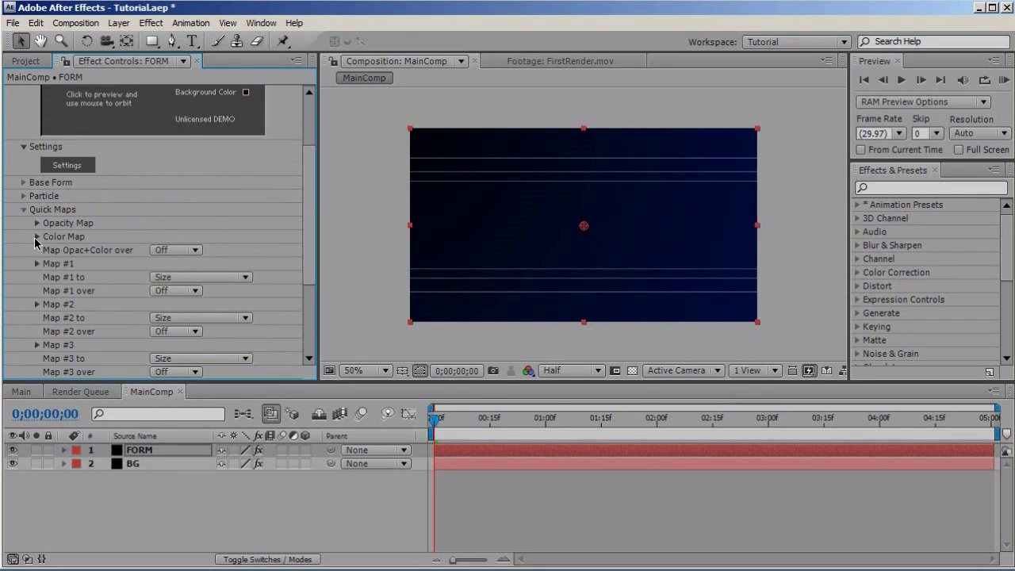
{"action": "left_click", "coordinate": [38, 236]}
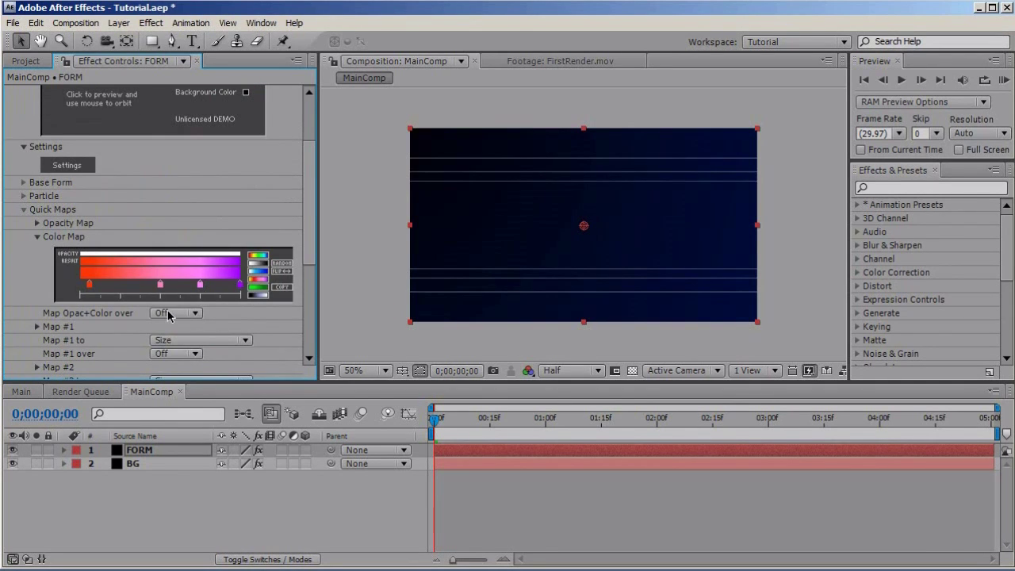
{"action": "left_click", "coordinate": [259, 289]}
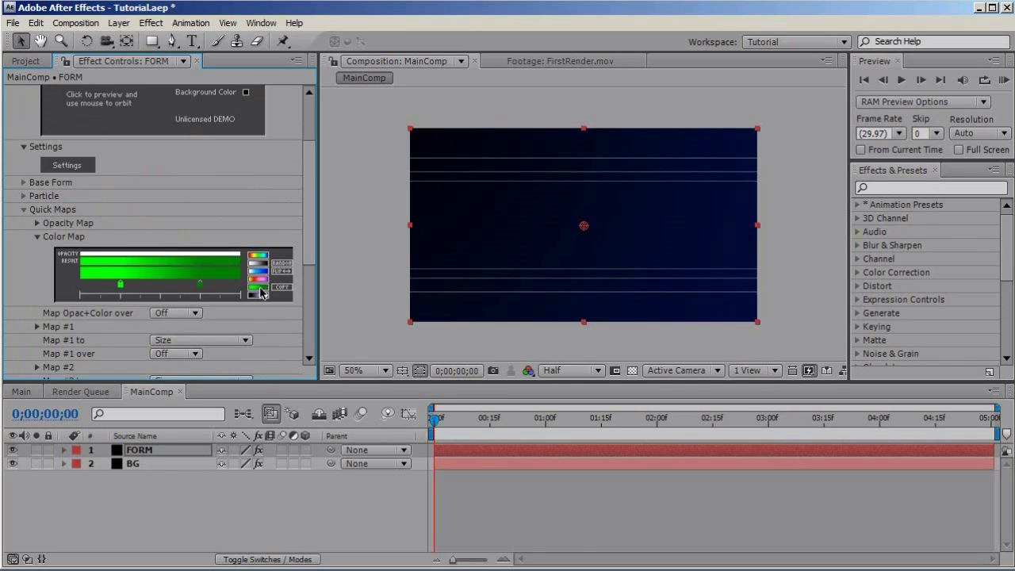
{"action": "double_click", "coordinate": [202, 285]}
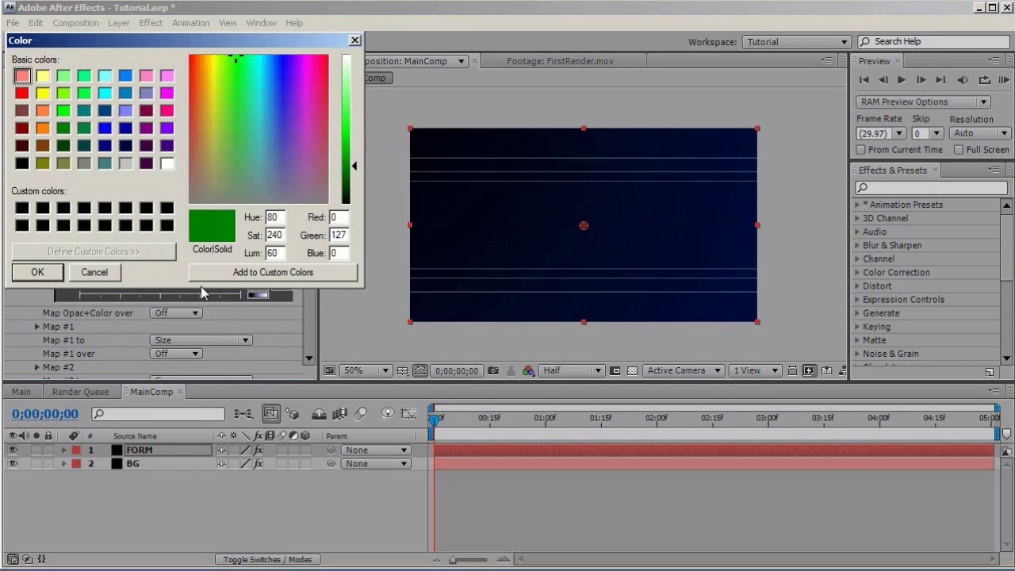
{"action": "left_click", "coordinate": [22, 77]}
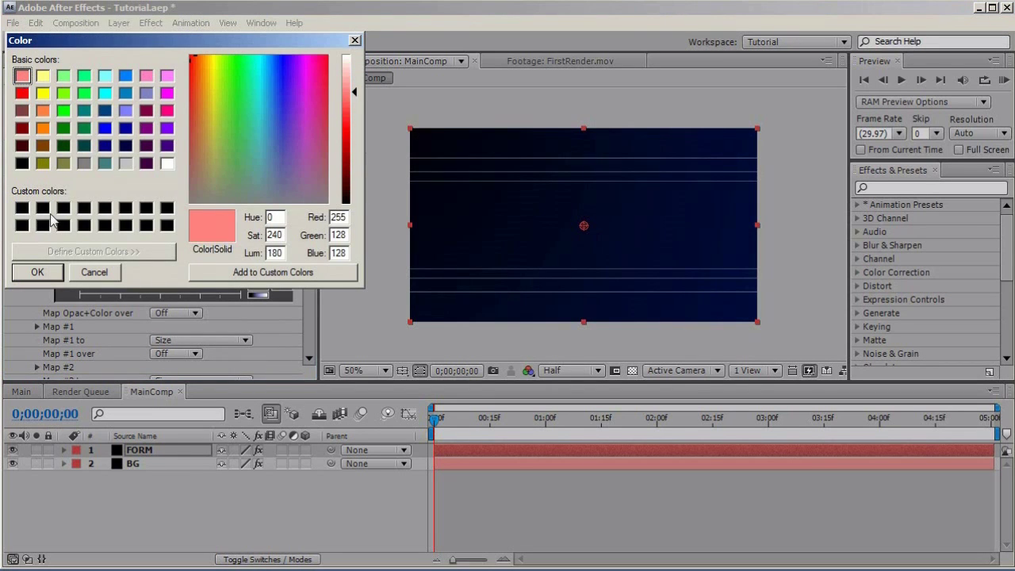
{"action": "left_click", "coordinate": [37, 271]}
{"action": "double_click", "coordinate": [121, 285]}
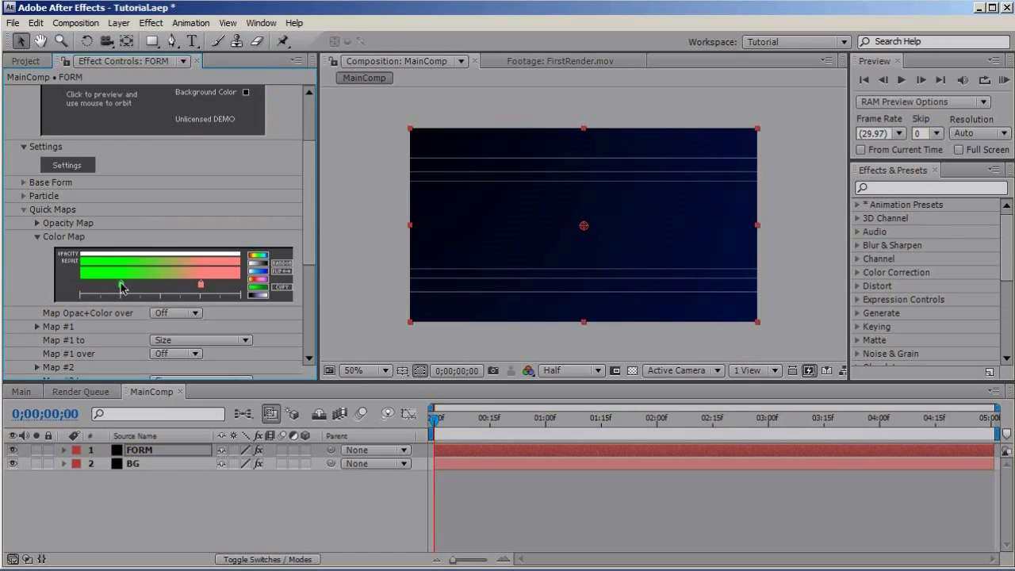
{"action": "left_click", "coordinate": [21, 76]}
{"action": "left_click_drag", "start_coordinate": [354, 91], "coordinate": [355, 72]}
{"action": "left_click", "coordinate": [26, 276]}
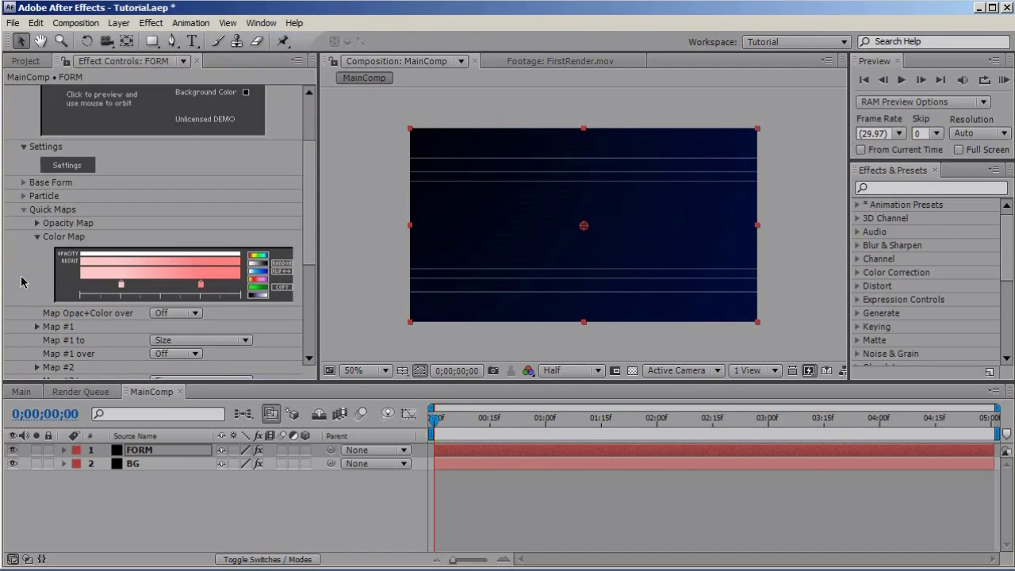
Map opacity and colour over the particles radially.
{"action": "left_click", "coordinate": [172, 315]}
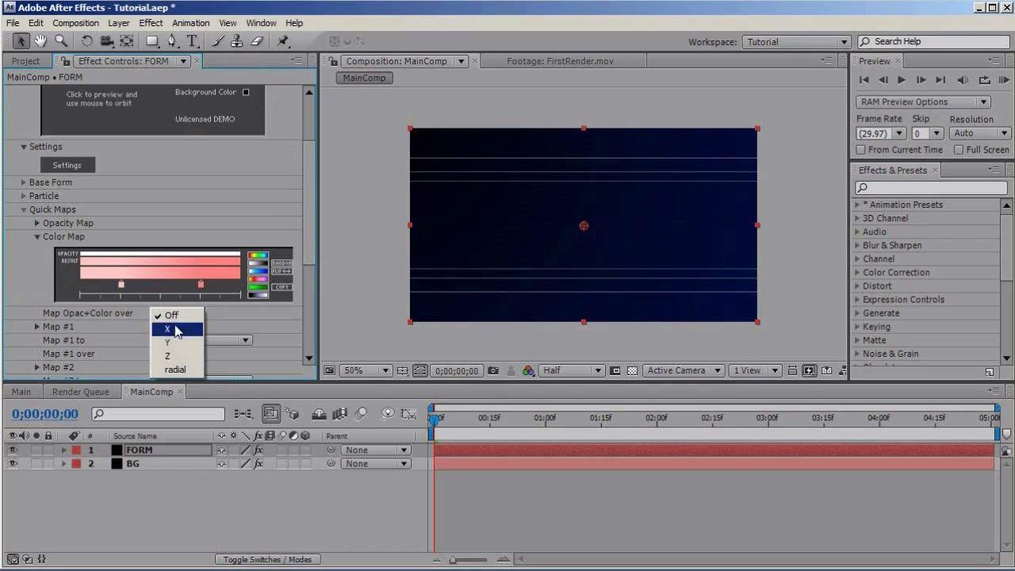
{"action": "left_click", "coordinate": [178, 372]}
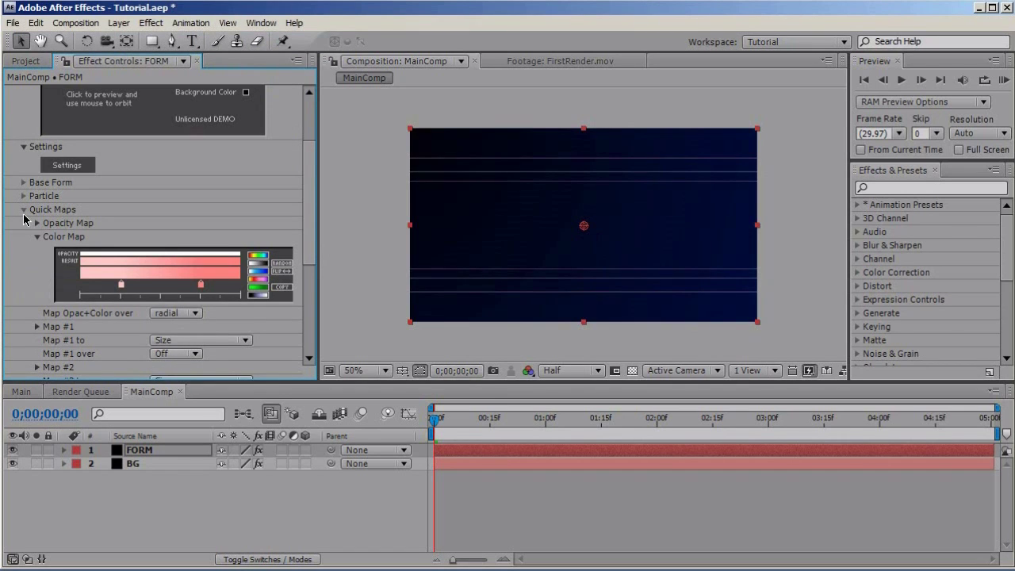
{"action": "left_click", "coordinate": [24, 210]}
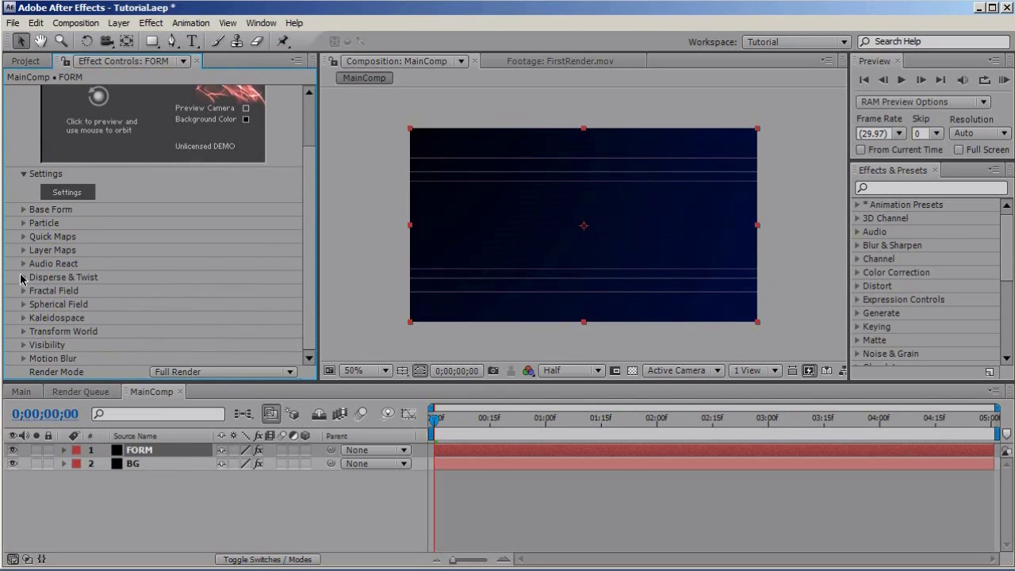
Set Form's Disperse to 10 and Twist to 3.
{"action": "left_click", "coordinate": [23, 277]}
{"action": "left_click", "coordinate": [152, 291]}
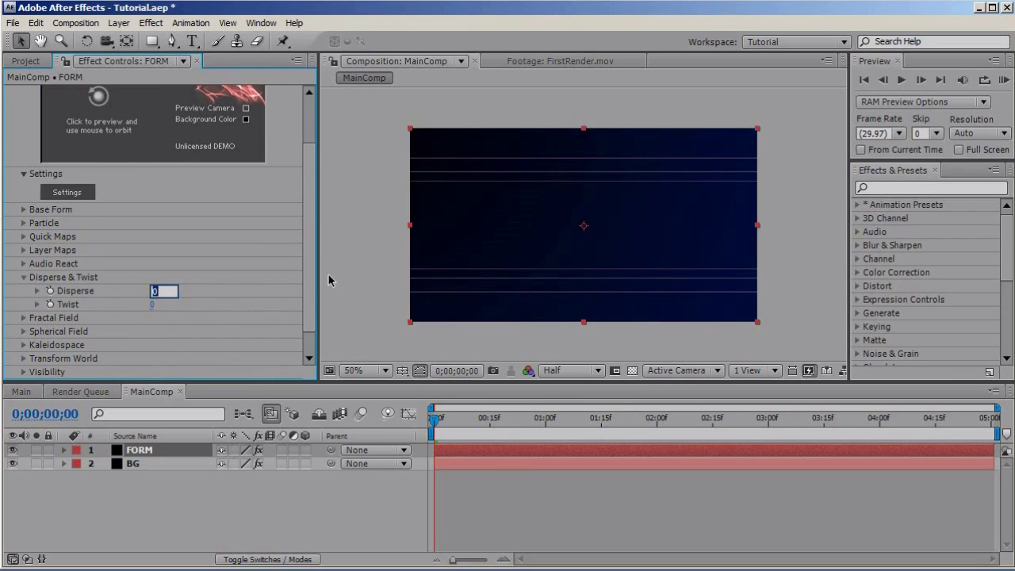
{"action": "type", "text": "10"}
{"action": "key", "text": "Tab"}
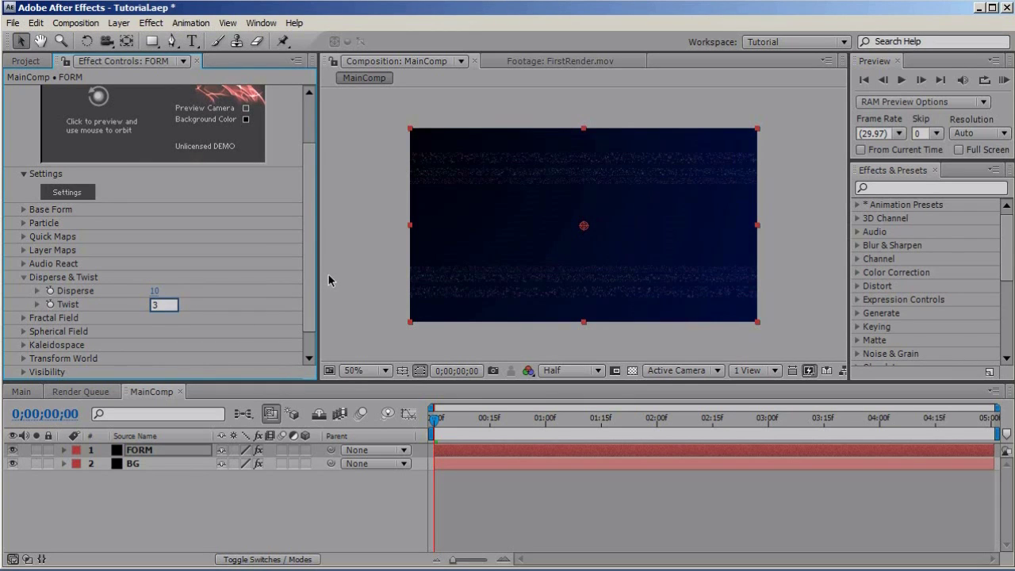
{"action": "type", "text": "3"}
{"action": "key", "text": "Return"}
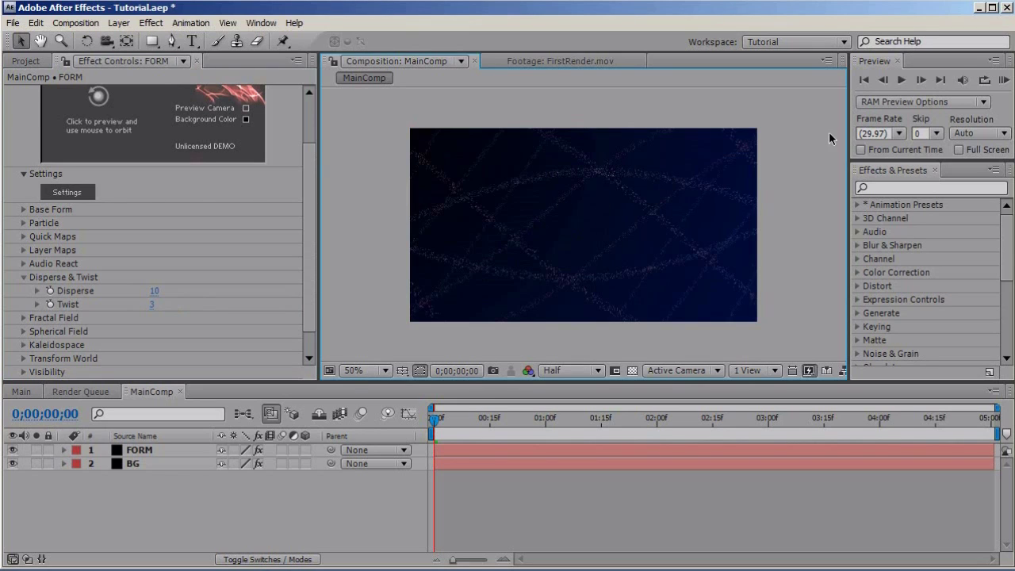
{"action": "scroll", "coordinate": [312, 147], "scroll_direction": "down", "scroll_amount": 2}
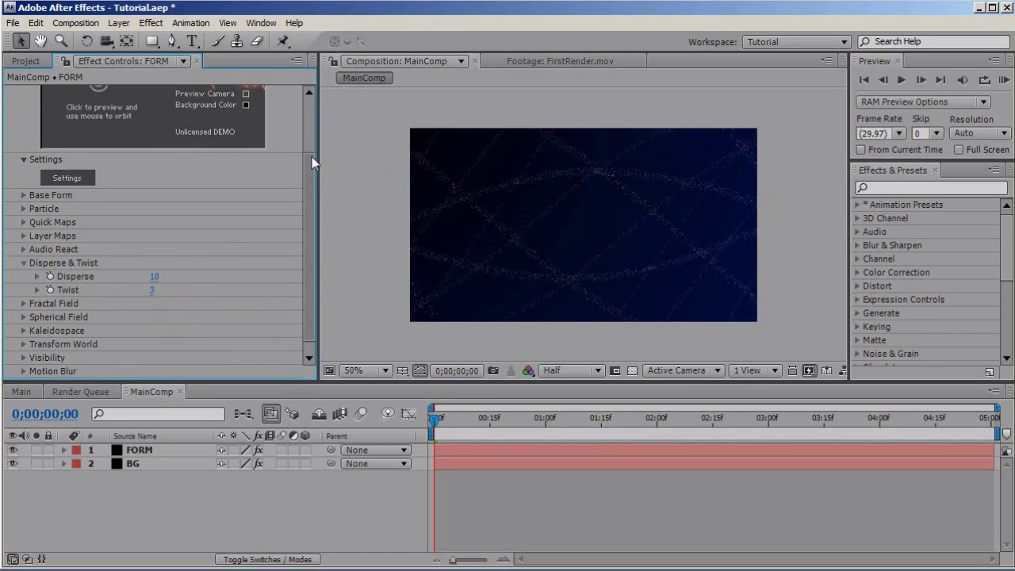
Switch the Fractal Field displacement mode to XYZ Individual.
{"action": "left_click", "coordinate": [24, 250]}
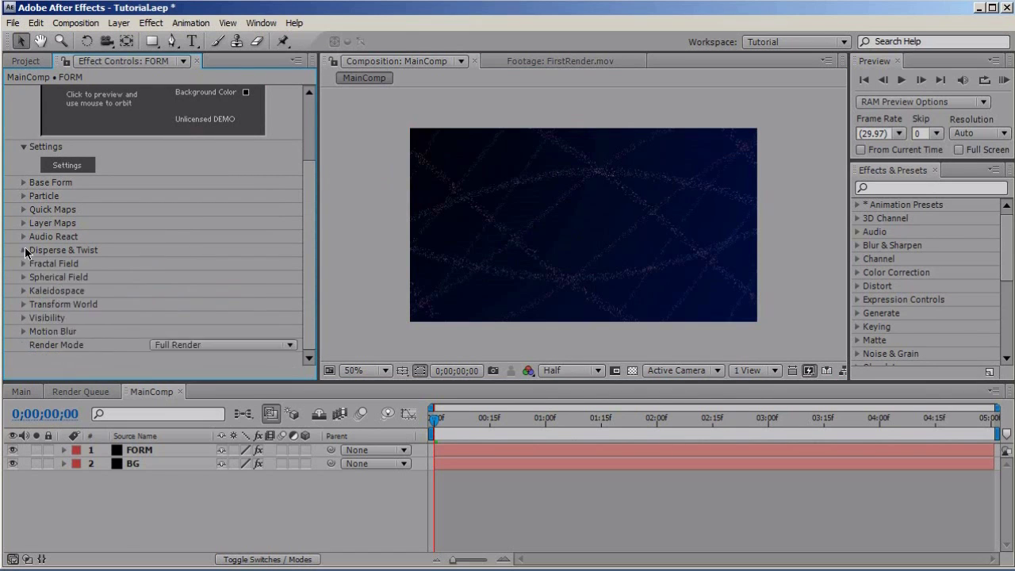
{"action": "left_click", "coordinate": [23, 290]}
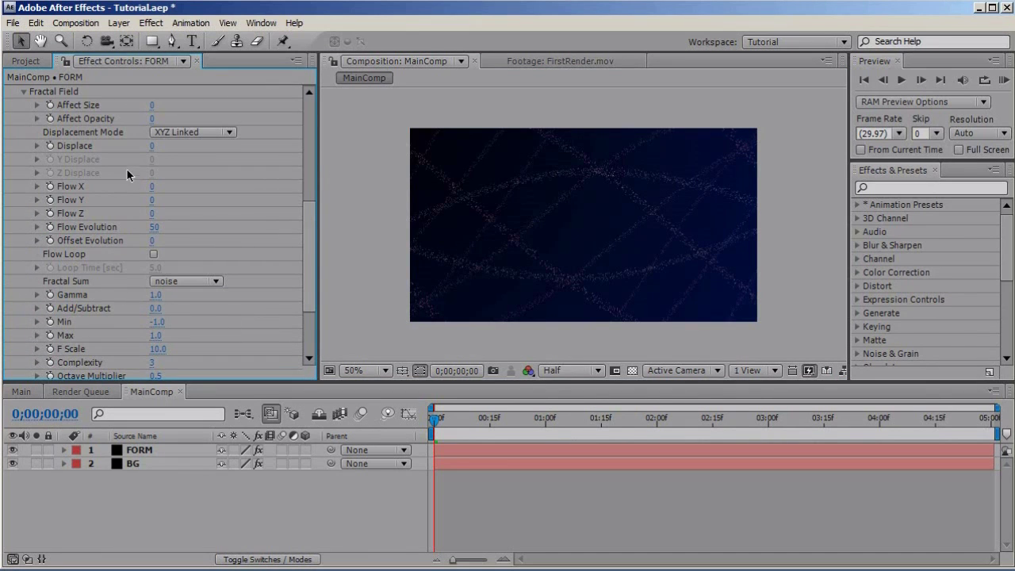
{"action": "left_click", "coordinate": [163, 132]}
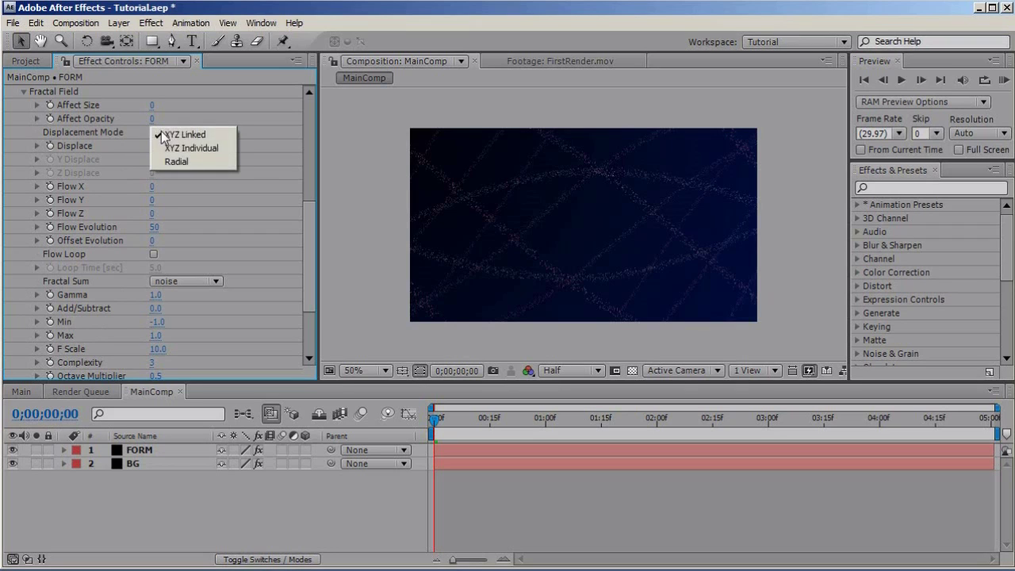
{"action": "left_click", "coordinate": [210, 148]}
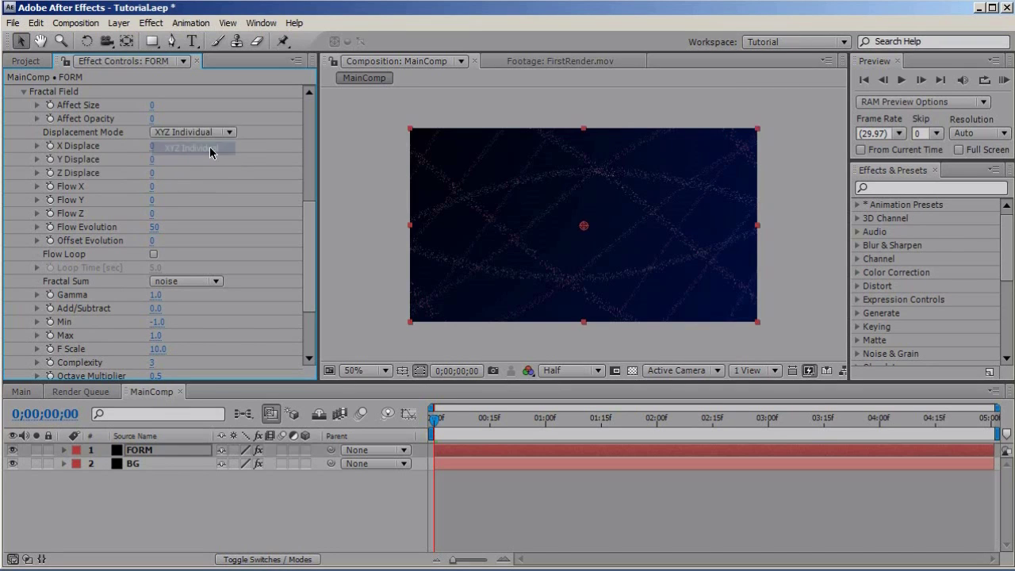
Set X Displace to 150, Z Displace to 100 and Flow Evolution to 0.
{"action": "left_click", "coordinate": [151, 145]}
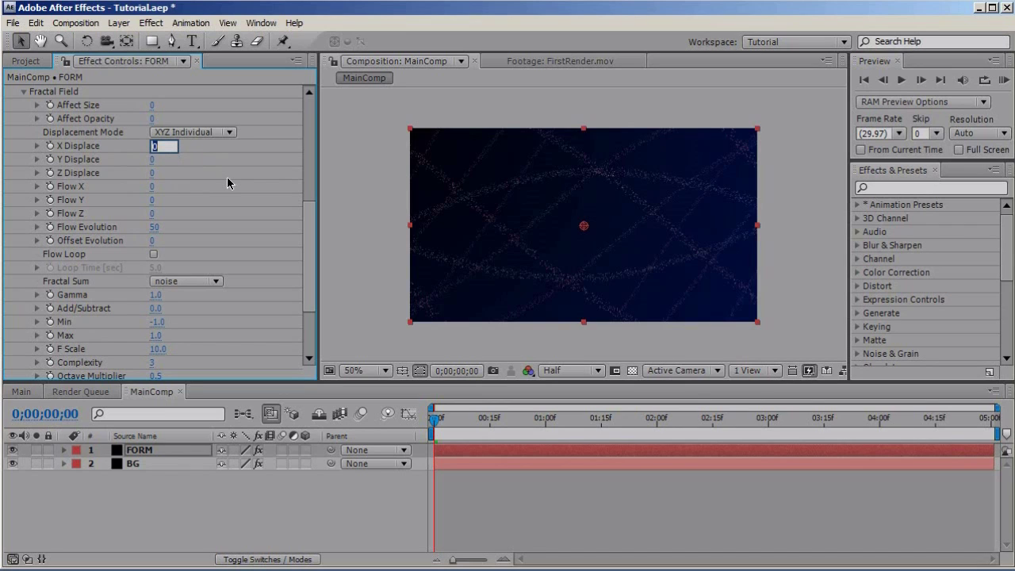
{"action": "type", "text": "150"}
{"action": "key", "text": "Tab"}
{"action": "key", "text": "Tab"}
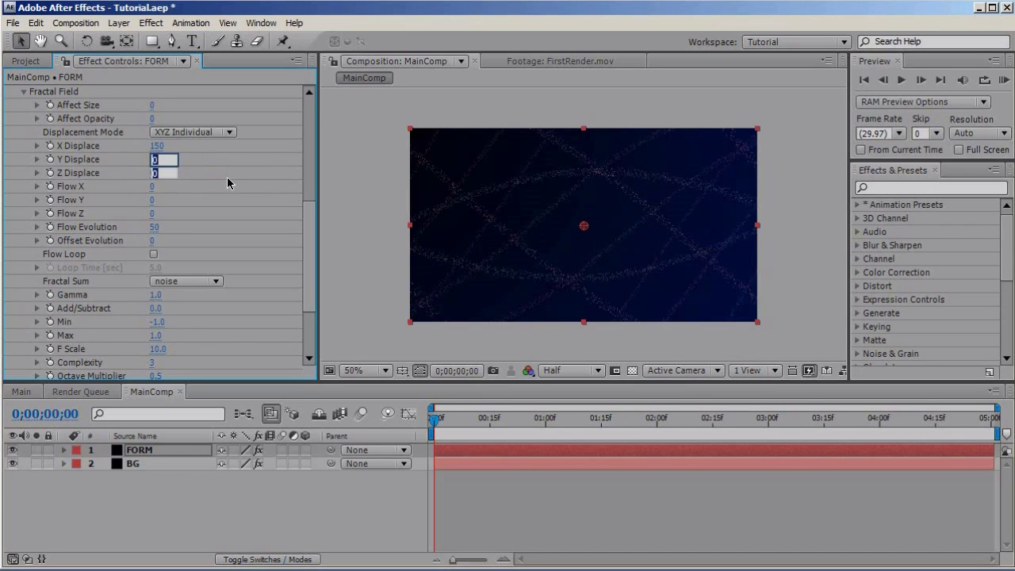
{"action": "type", "text": "100"}
{"action": "key", "text": "Tab"}
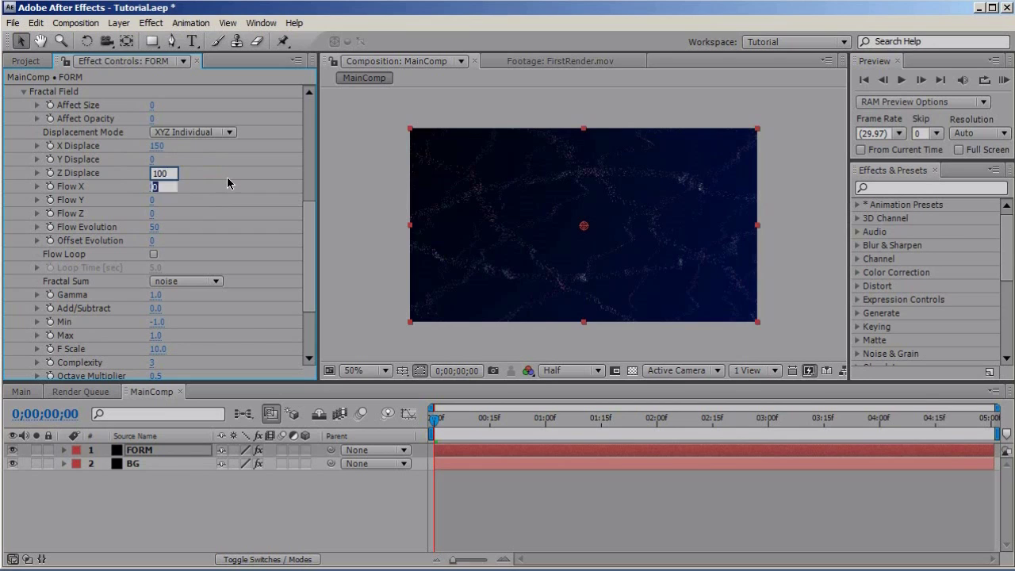
{"action": "key", "text": "Return"}
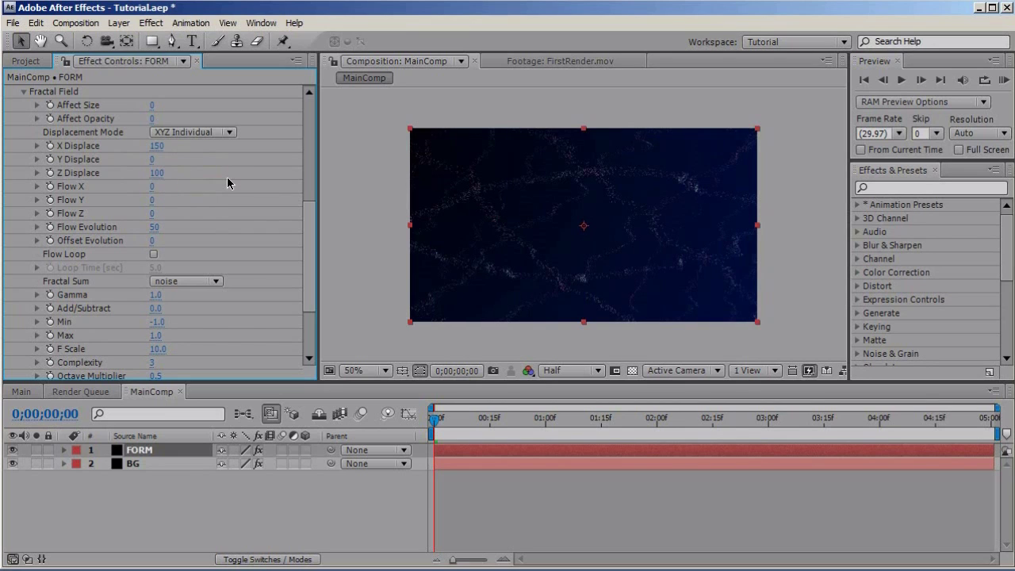
{"action": "left_click", "coordinate": [155, 227]}
{"action": "type", "text": "0"}
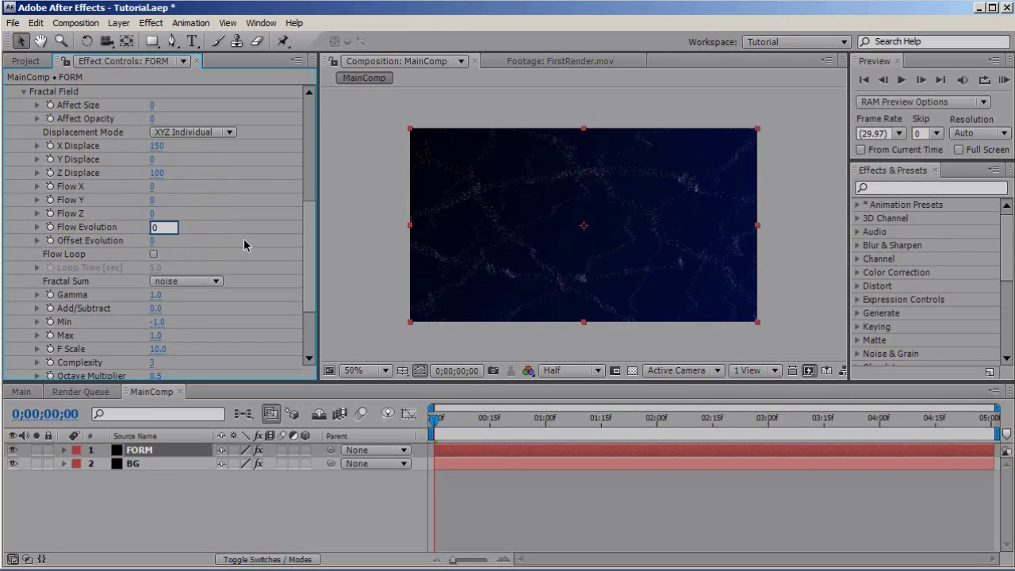
{"action": "key", "text": "Return"}
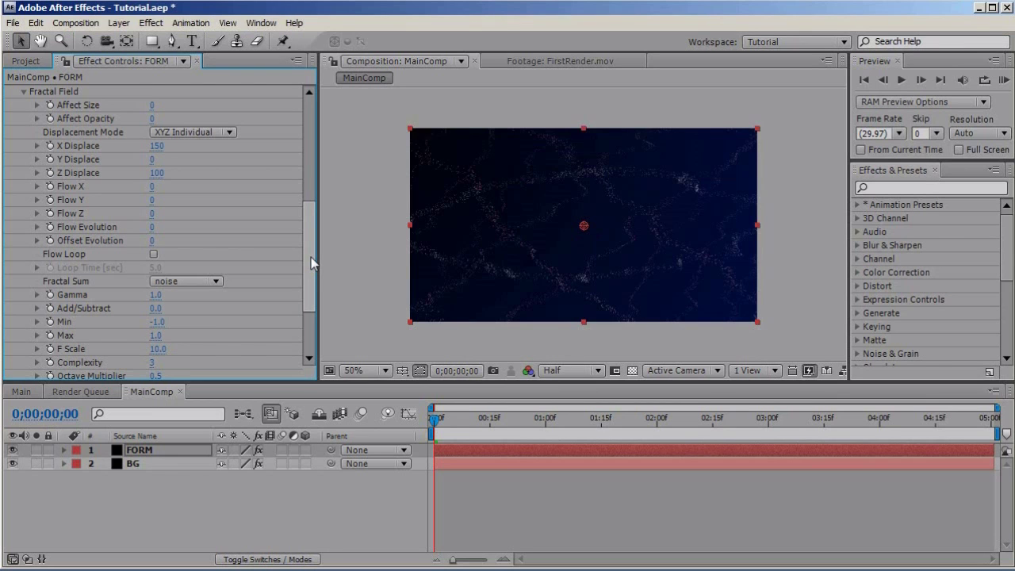
{"action": "left_click_drag", "start_coordinate": [311, 256], "coordinate": [311, 174]}
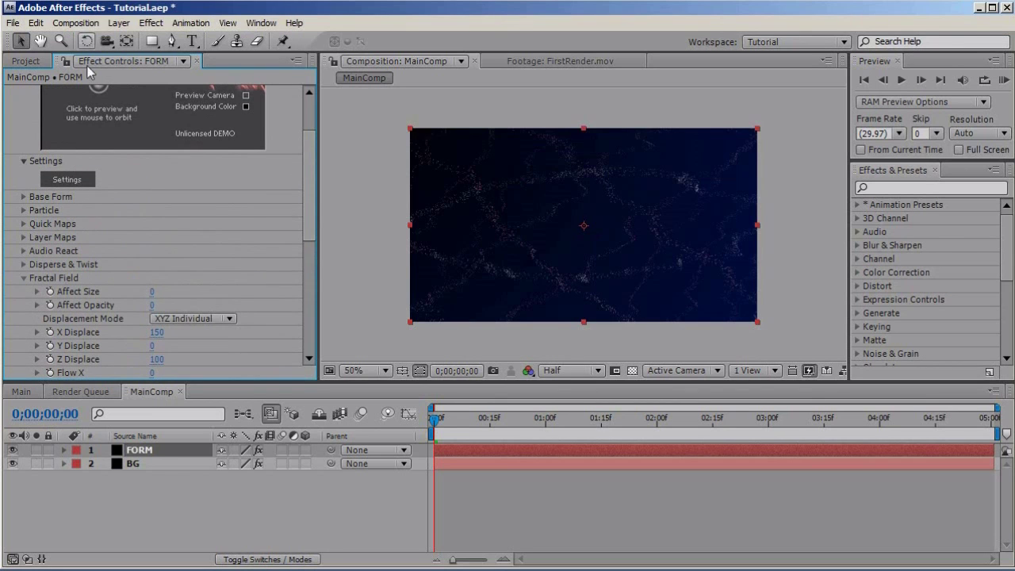
Add a Camera 1 layer with the 35mm lens preset.
{"action": "left_click", "coordinate": [119, 22]}
{"action": "mouse_move", "coordinate": [158, 39]}
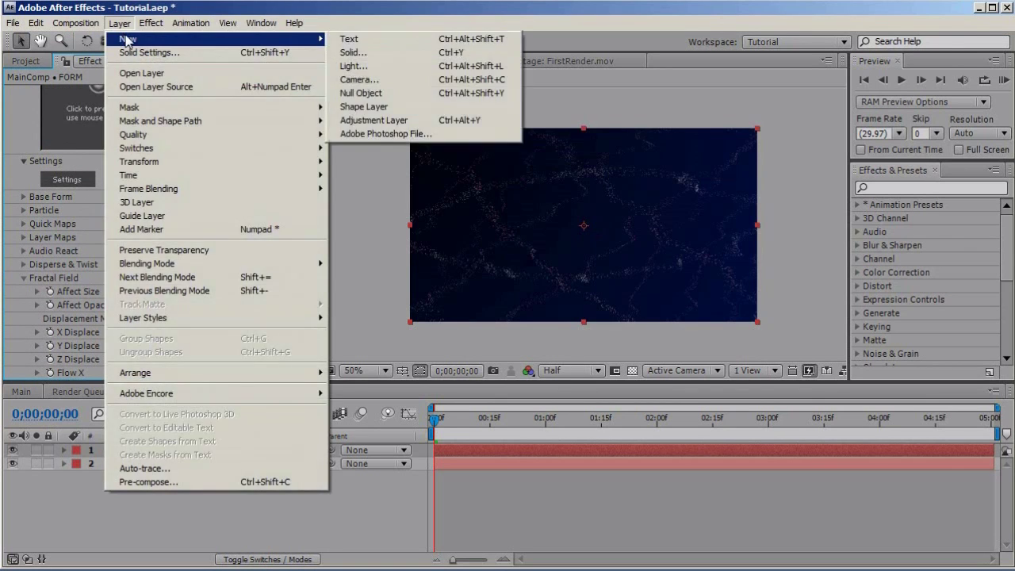
{"action": "left_click", "coordinate": [377, 79]}
{"action": "left_click", "coordinate": [413, 165]}
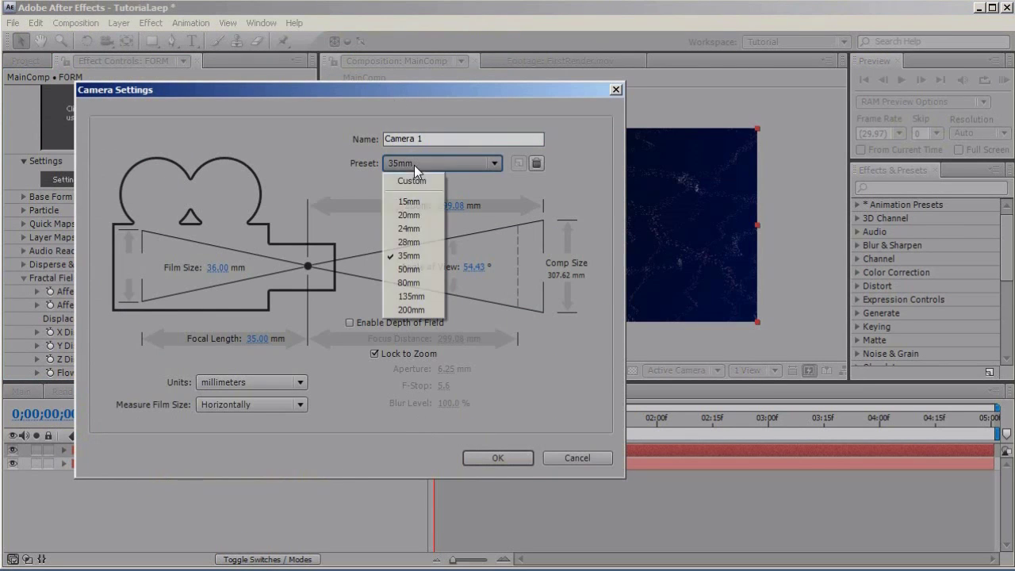
{"action": "left_click", "coordinate": [408, 255]}
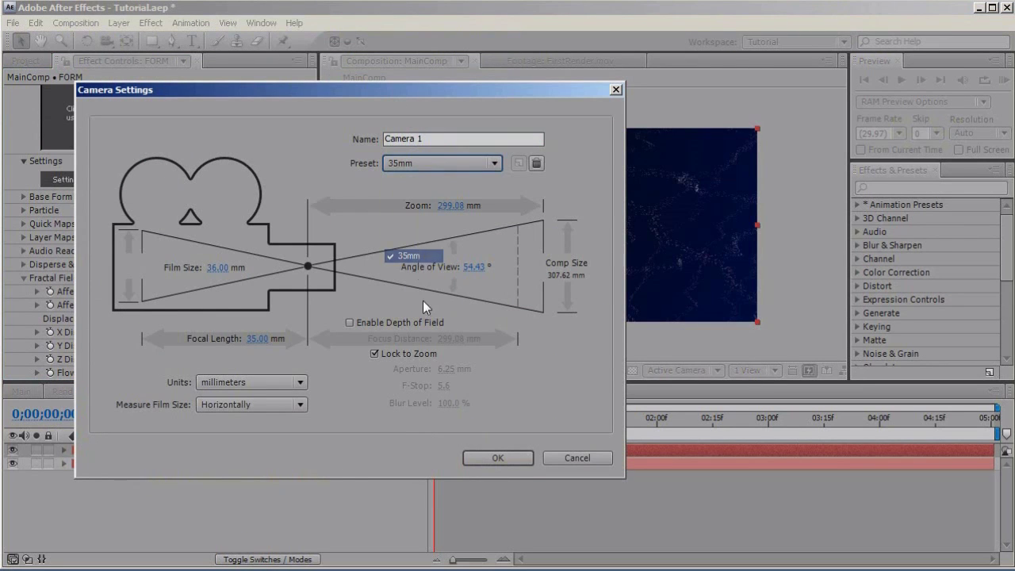
{"action": "left_click", "coordinate": [497, 458]}
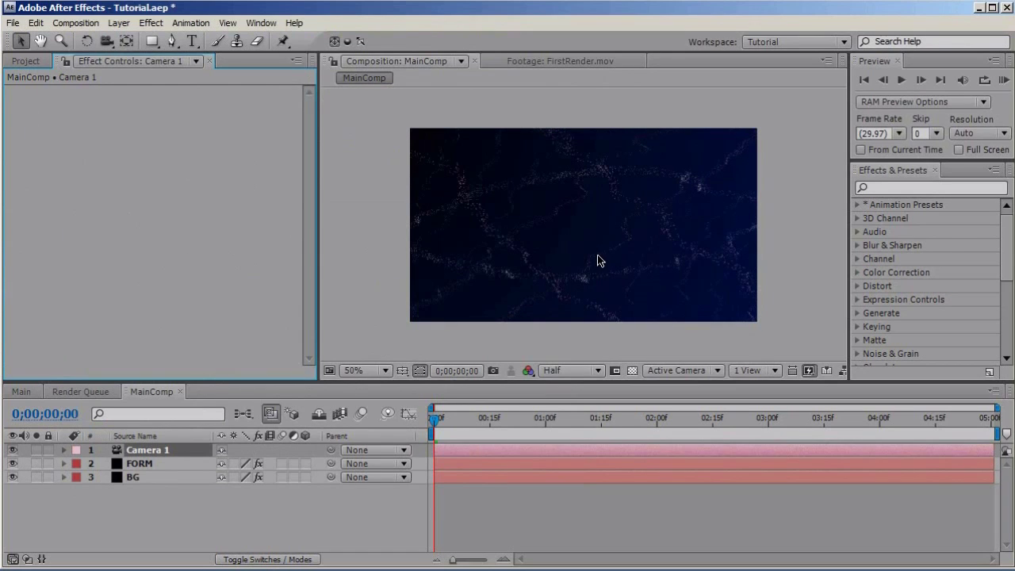
Orbit the camera with the Unified Camera Tool so the pink strands swirl across the frame.
{"action": "left_click", "coordinate": [107, 42]}
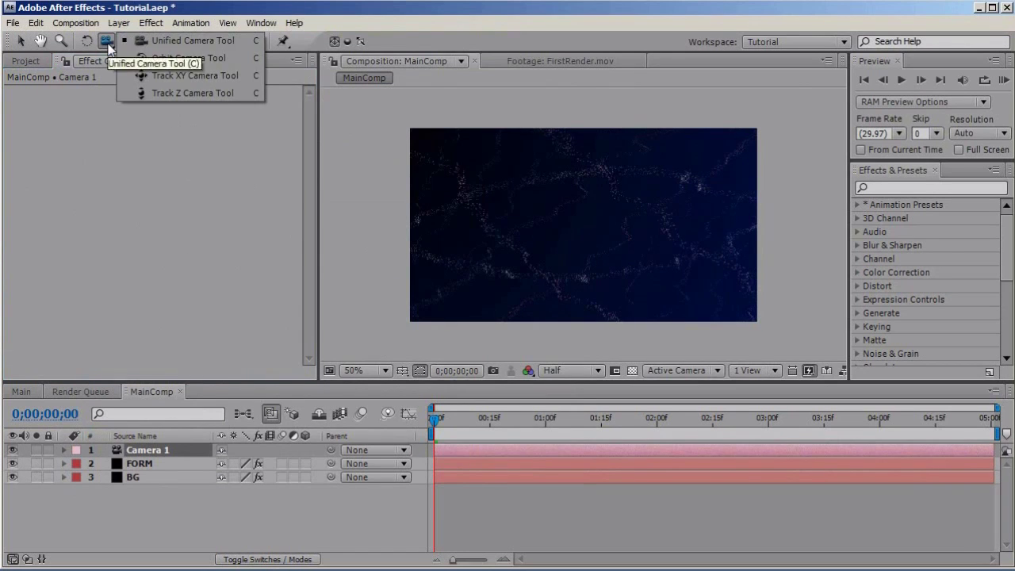
{"action": "left_click", "coordinate": [191, 45]}
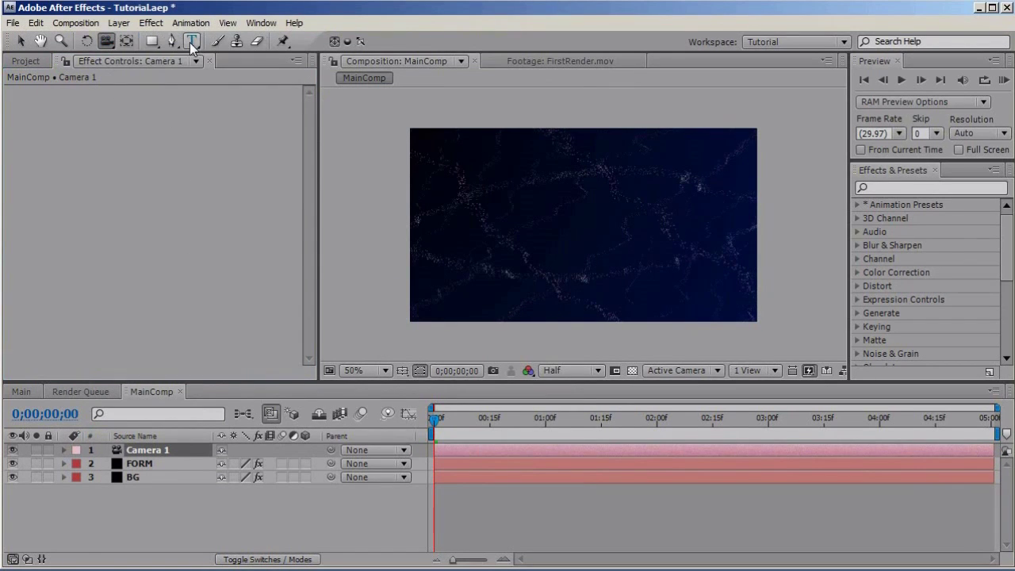
{"action": "left_click", "coordinate": [635, 220]}
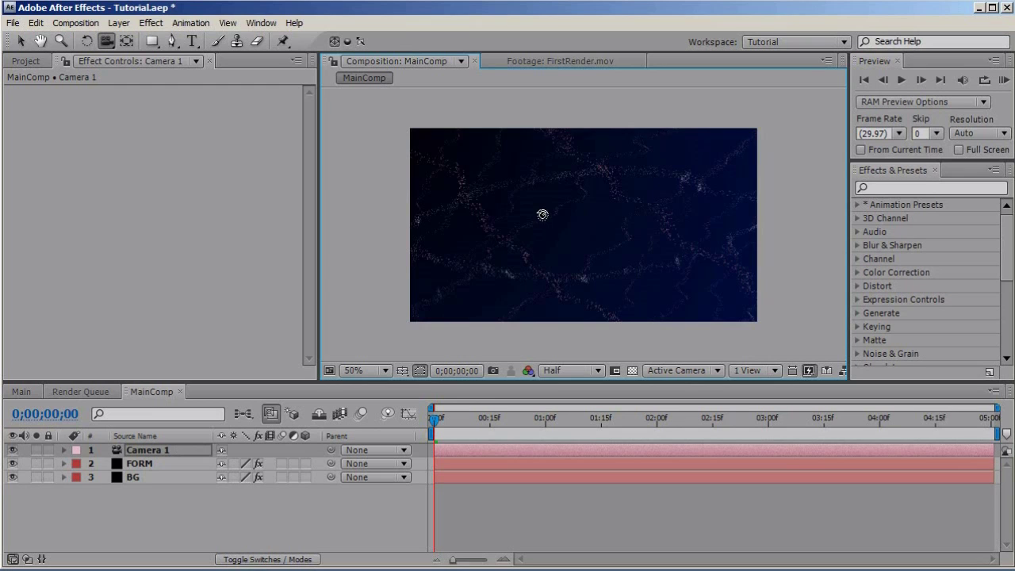
{"action": "mouse_move", "coordinate": [542, 214]}
{"action": "left_mouse_down"}
{"action": "mouse_move", "coordinate": [761, 219]}
{"action": "mouse_move", "coordinate": [716, 220]}
{"action": "mouse_move", "coordinate": [740, 224]}
{"action": "left_mouse_up"}
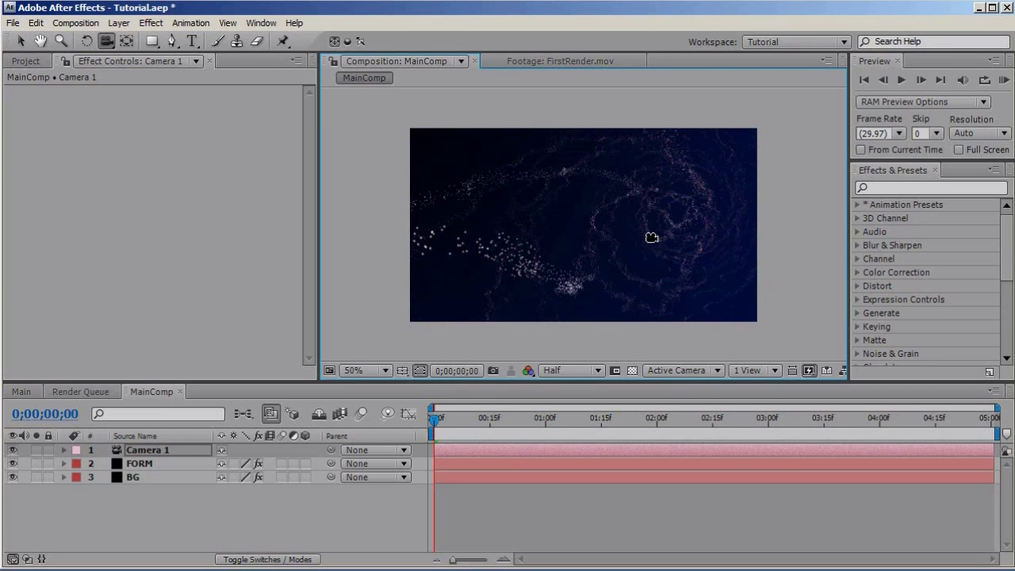
Drag the Celldweller Klash-Up MP3 from the MP3 folder into the MainComp timeline.
{"action": "left_click", "coordinate": [27, 61]}
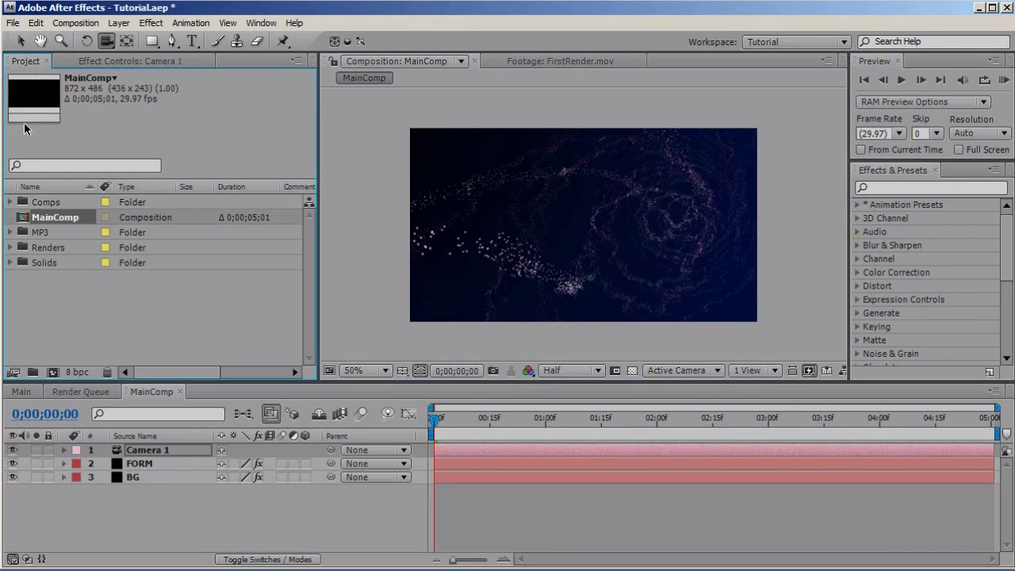
{"action": "left_click", "coordinate": [10, 232]}
{"action": "left_click_drag", "start_coordinate": [60, 247], "coordinate": [85, 496]}
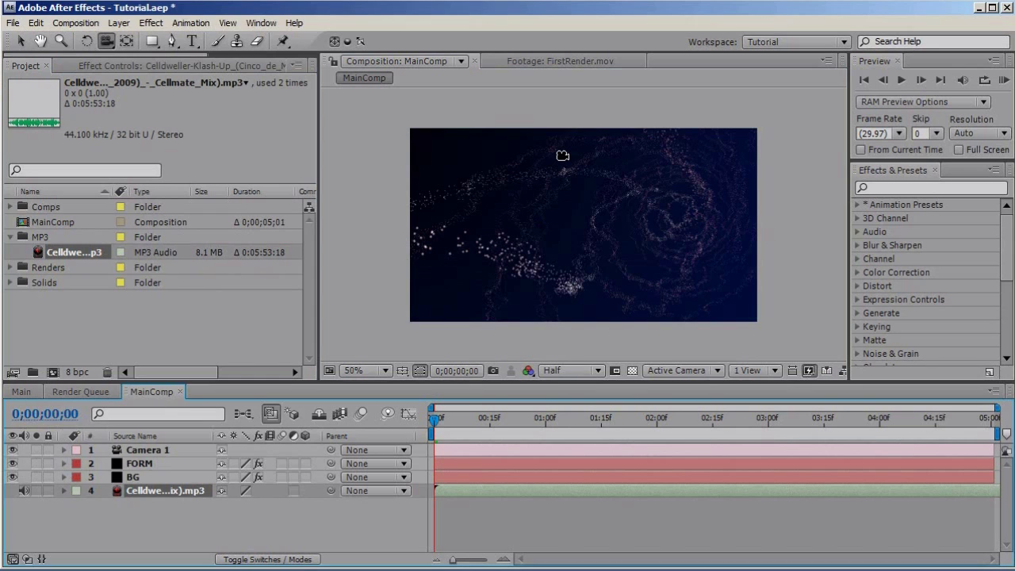
Launch Mozilla Firefox from the system search.
{"action": "key", "text": "super"}
{"action": "type", "text": "fire"}
{"action": "key", "text": "Return"}
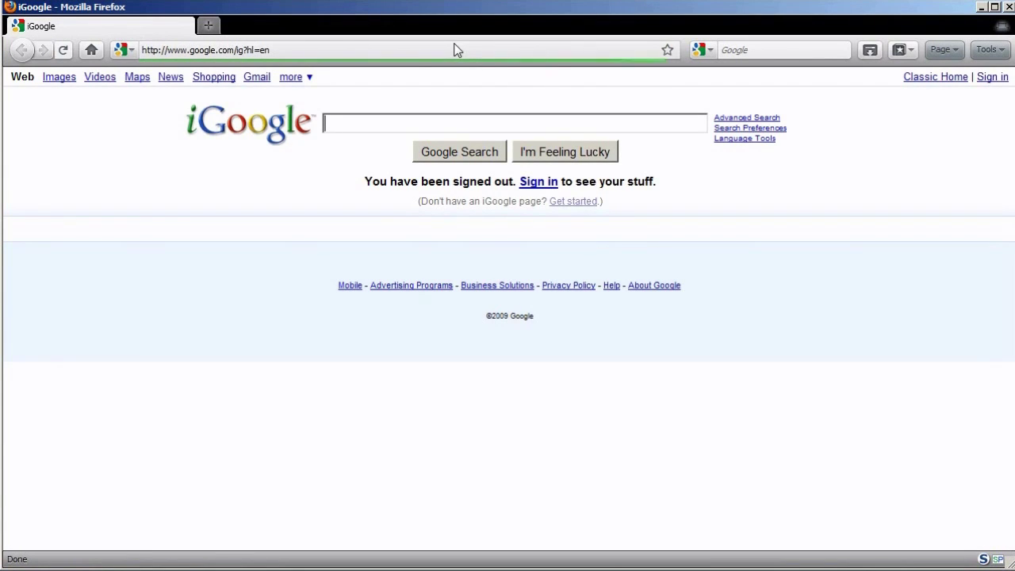
Load fixtstore.com/freestuff, correcting the mistyped 'fixstore' address after a server error.
{"action": "left_click", "coordinate": [453, 51]}
{"action": "type", "text": "fix"}
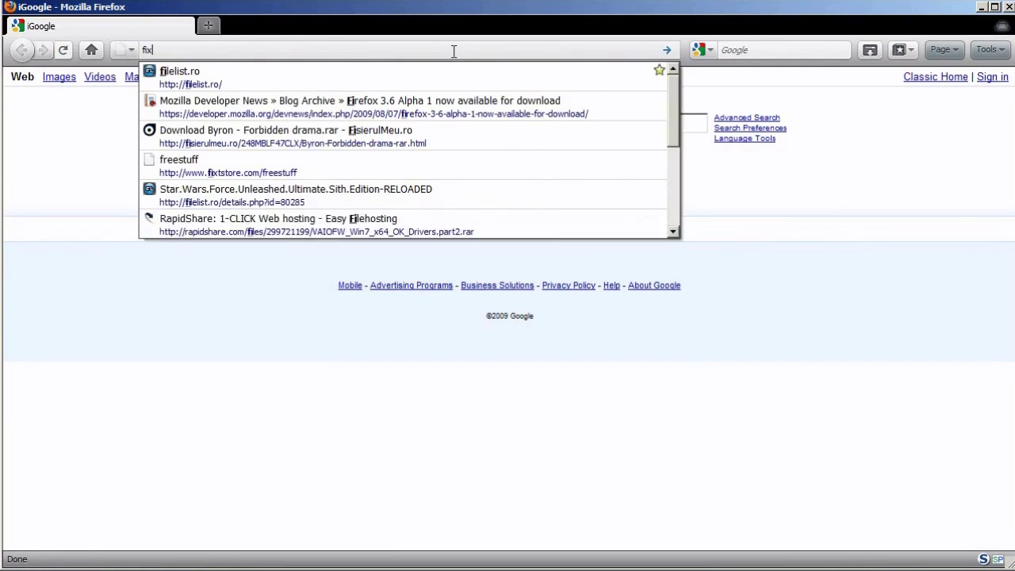
{"action": "type", "text": "store.co"}
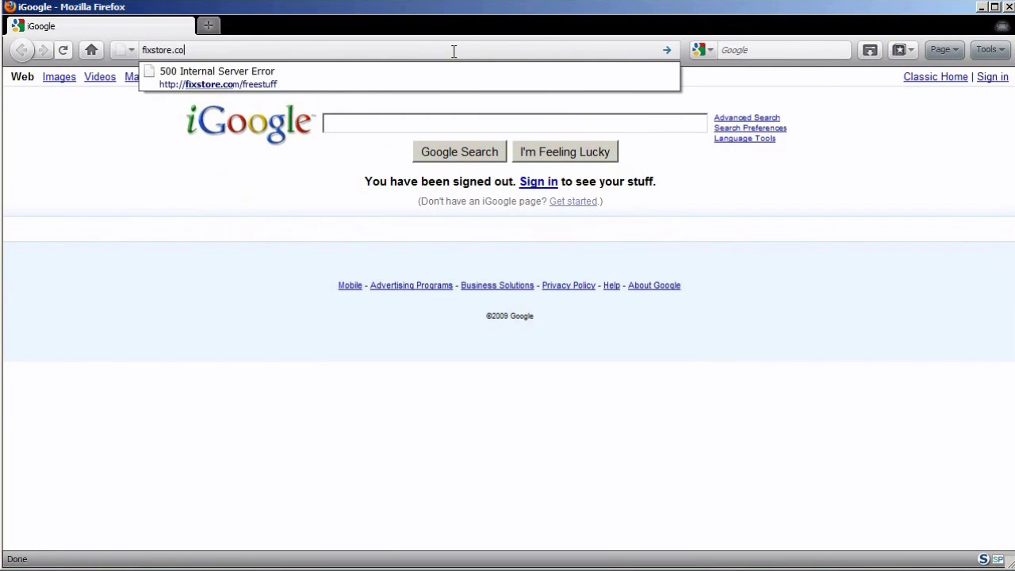
{"action": "type", "text": "m/freestuff"}
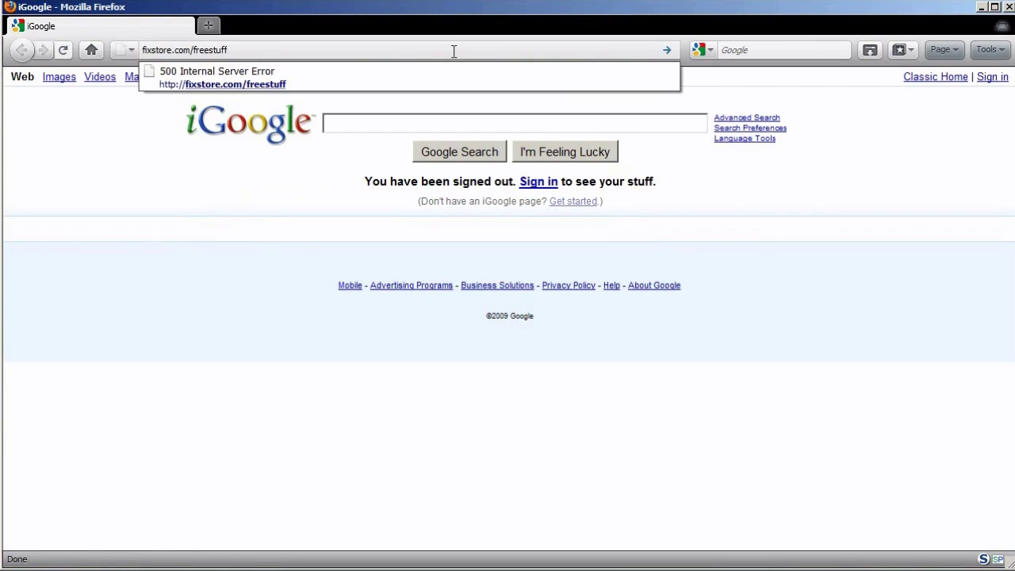
{"action": "key", "text": "Return"}
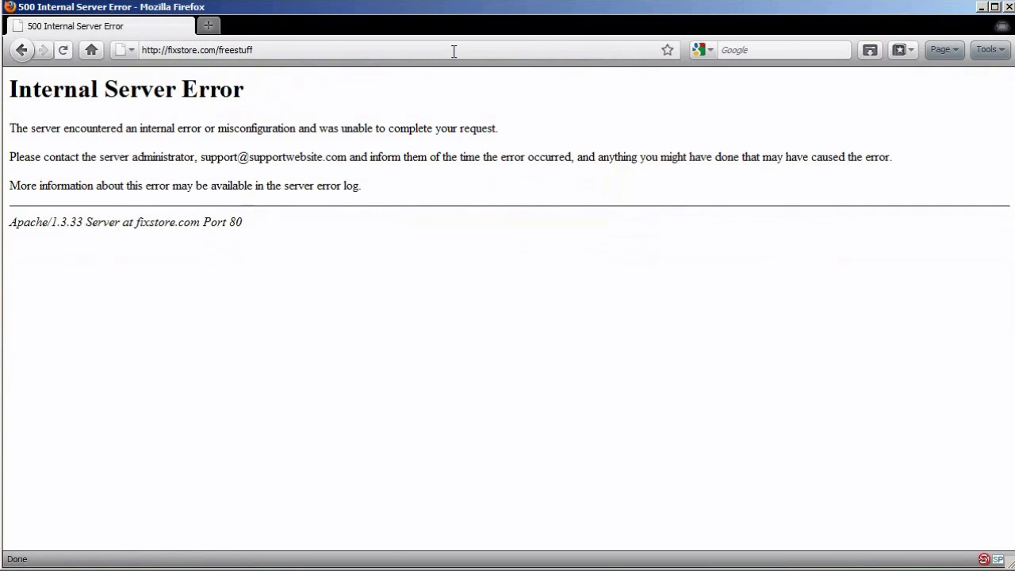
{"action": "left_click", "coordinate": [64, 50]}
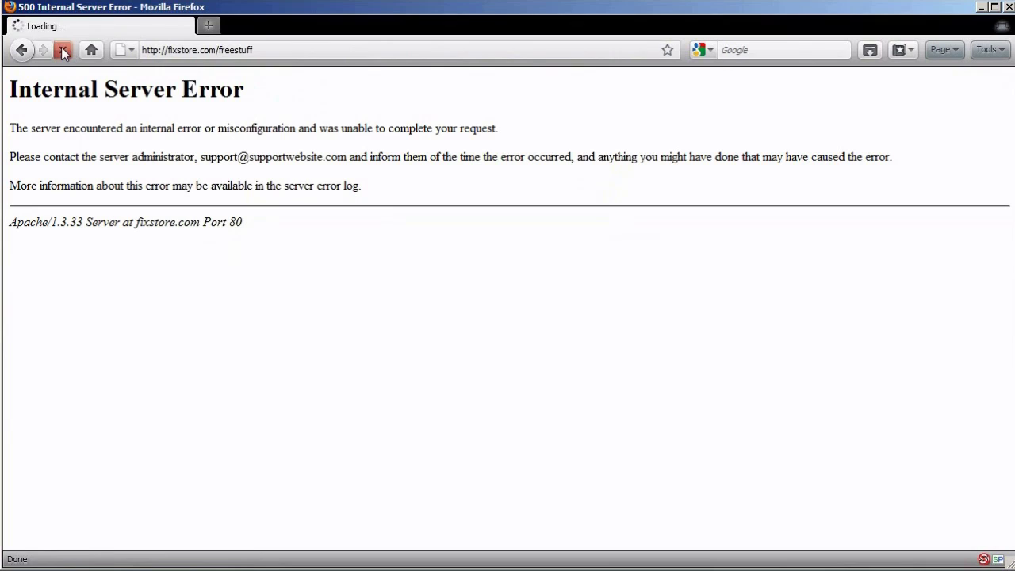
{"action": "left_click", "coordinate": [64, 50]}
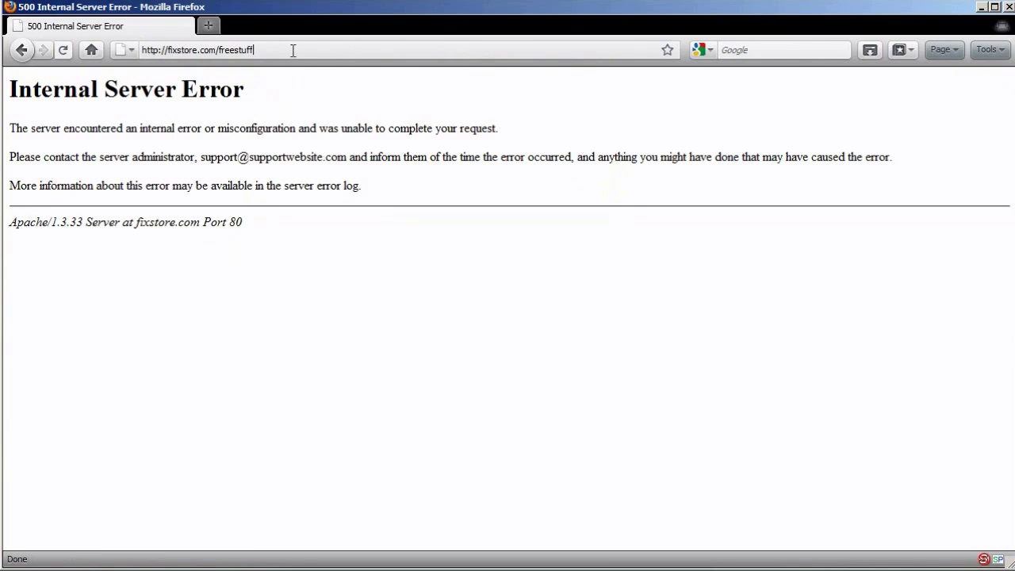
{"action": "left_click", "coordinate": [179, 50]}
{"action": "type", "text": "t"}
{"action": "key", "text": "Return"}
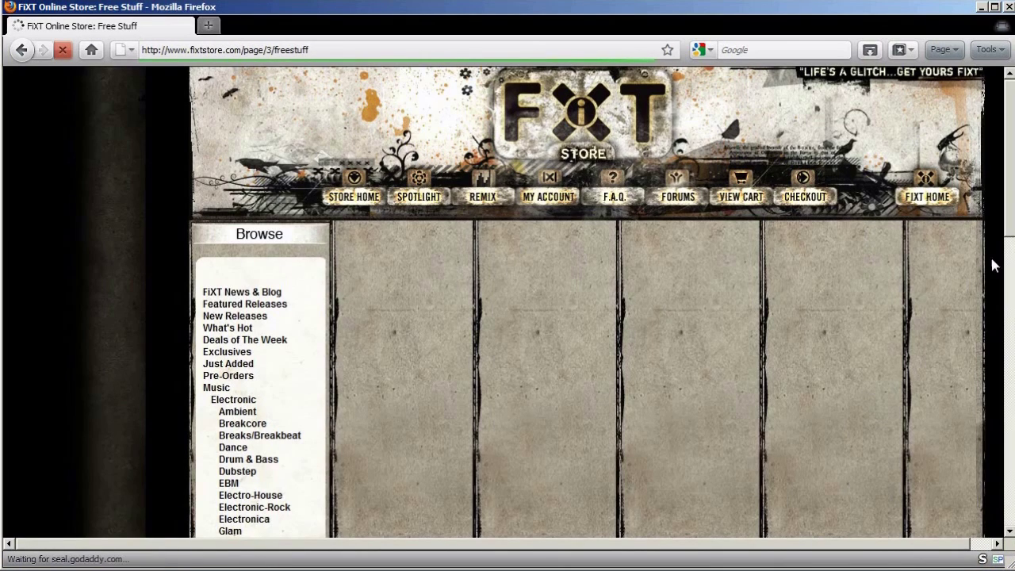
Scroll to the Celldweller Beta Cessions Klash-Up download links, then minimize Firefox.
{"action": "scroll", "coordinate": [994, 265], "scroll_direction": "down", "scroll_amount": 8}
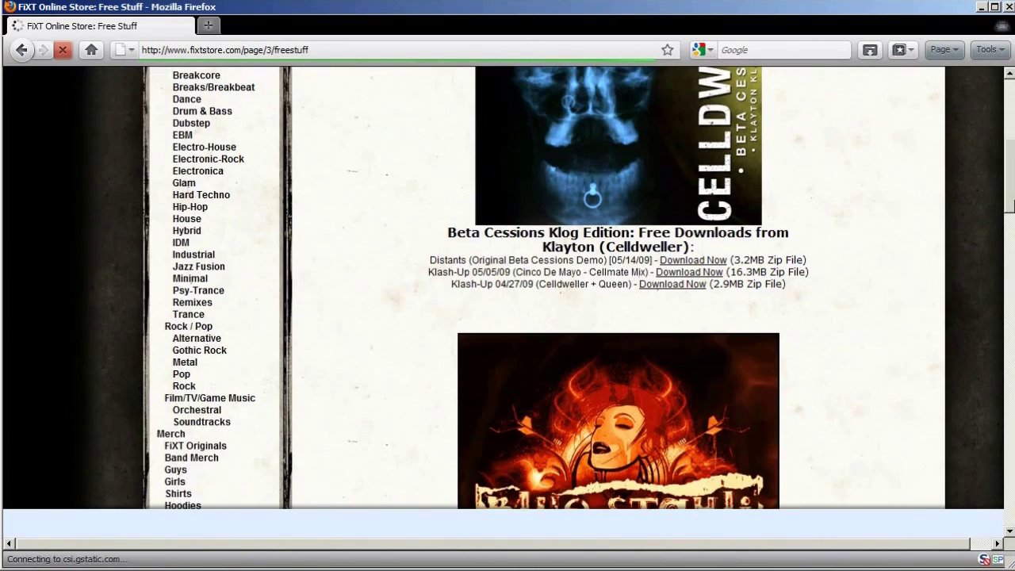
{"action": "left_click_drag", "start_coordinate": [429, 258], "coordinate": [824, 278]}
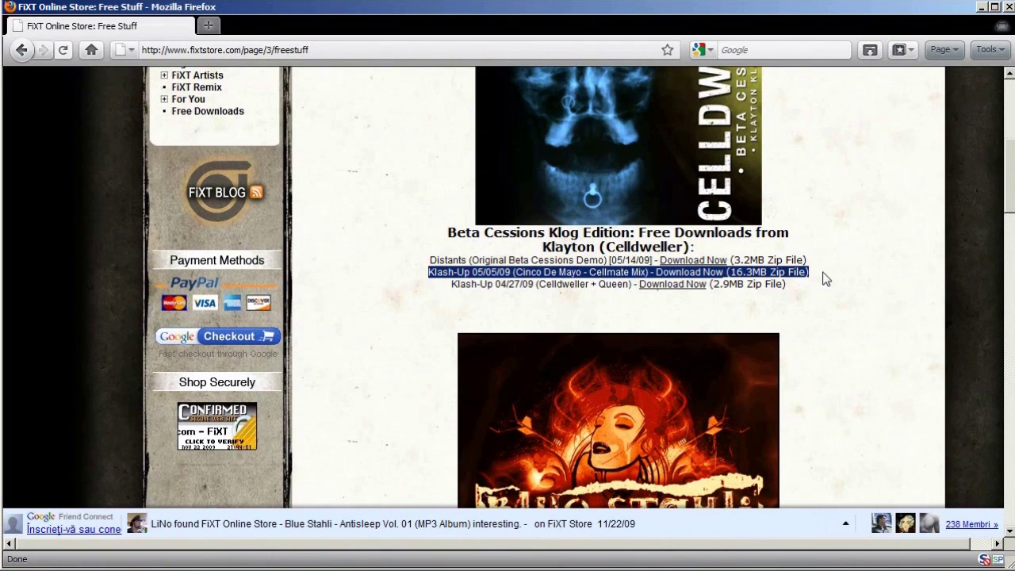
{"action": "left_click", "coordinate": [826, 278]}
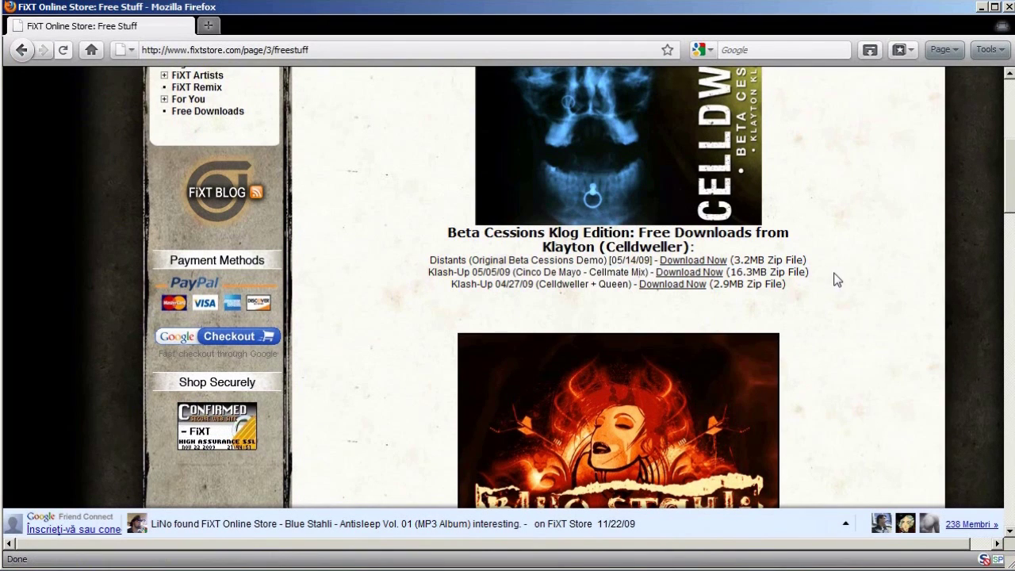
{"action": "left_click", "coordinate": [983, 8]}
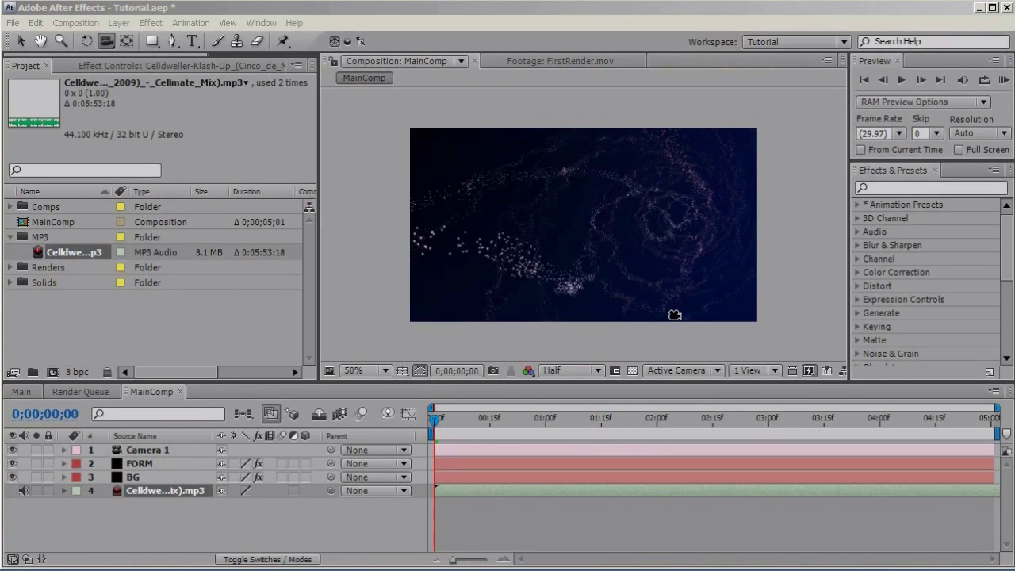
Show the Celldweller MP3 layer's audio waveform with LL and enlarge the timeline panel.
{"action": "left_click", "coordinate": [602, 15]}
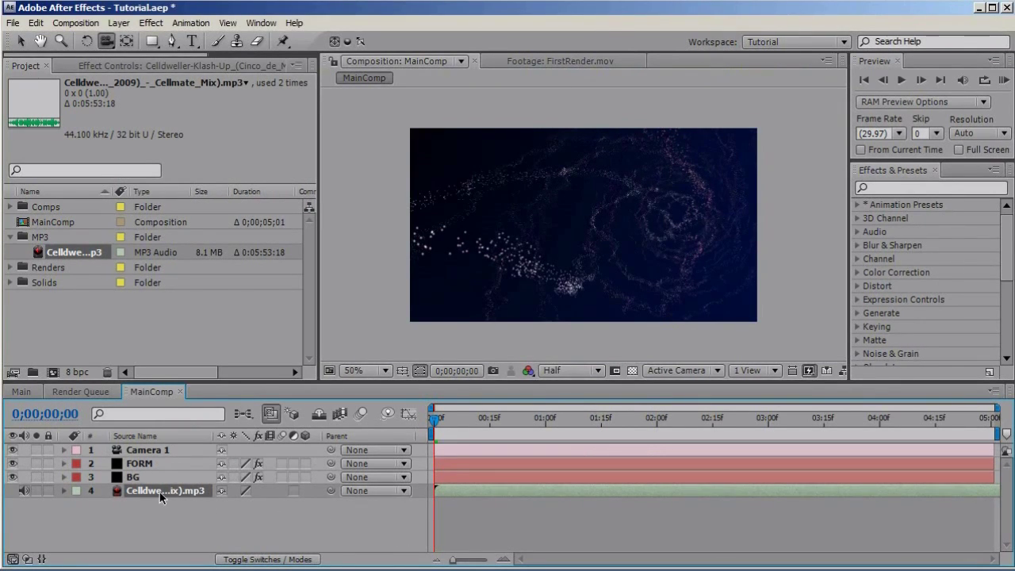
{"action": "key", "text": "l"}
{"action": "key", "text": "l"}
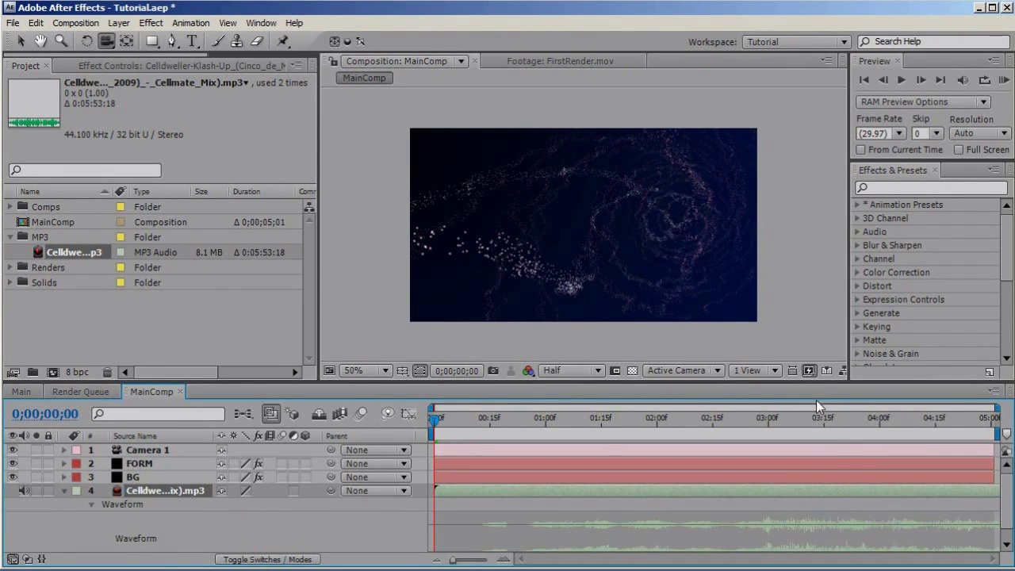
{"action": "left_click_drag", "start_coordinate": [807, 383], "coordinate": [807, 339]}
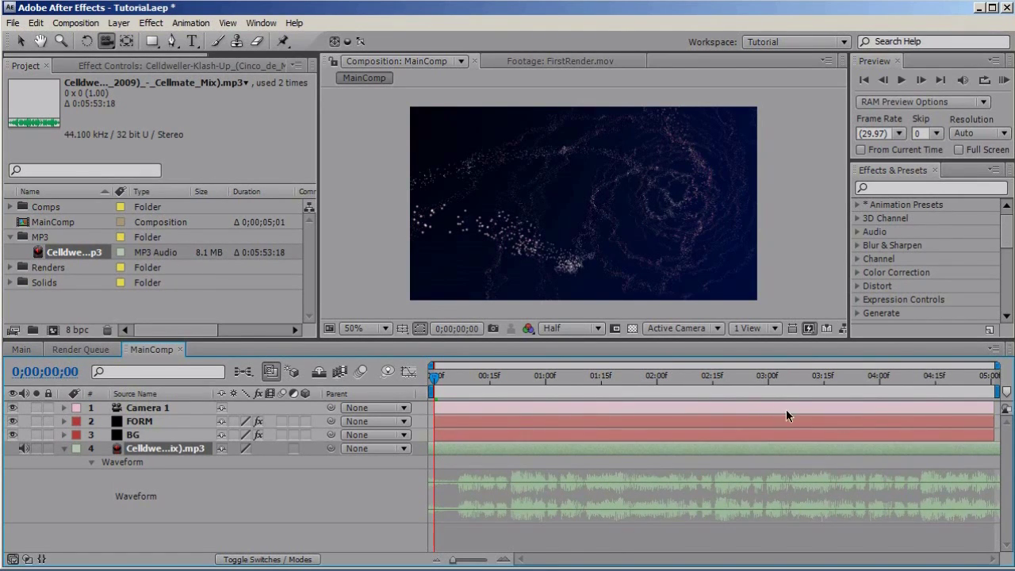
Select the FORM layer and bring up its Form effect settings.
{"action": "left_click", "coordinate": [169, 420]}
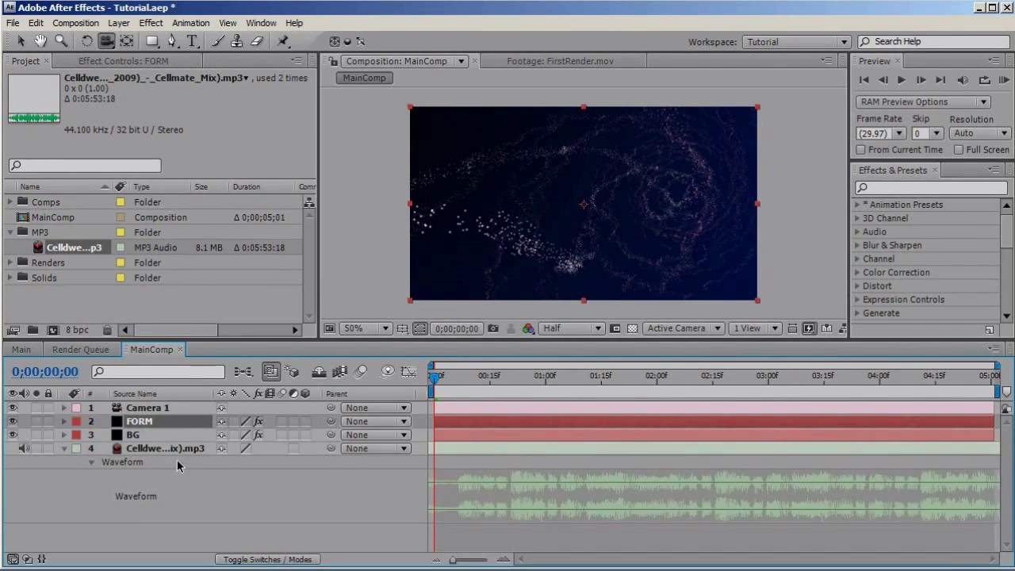
{"action": "left_click", "coordinate": [177, 450]}
{"action": "left_click", "coordinate": [170, 421]}
{"action": "left_click", "coordinate": [123, 61]}
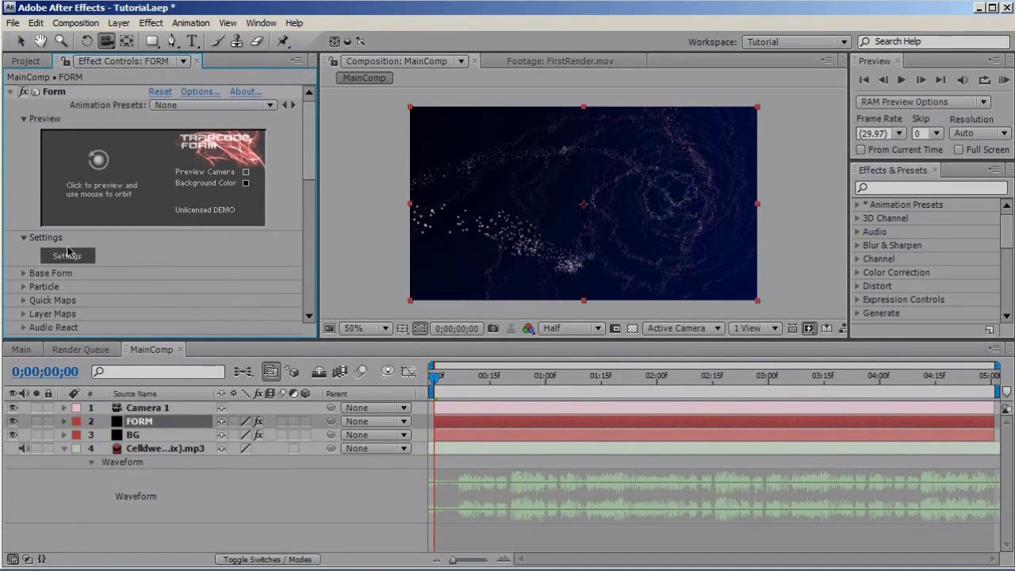
{"action": "scroll", "coordinate": [67, 286], "scroll_direction": "down", "scroll_amount": 2}
{"action": "left_click_drag", "start_coordinate": [47, 342], "coordinate": [48, 397]}
{"action": "left_click", "coordinate": [24, 318]}
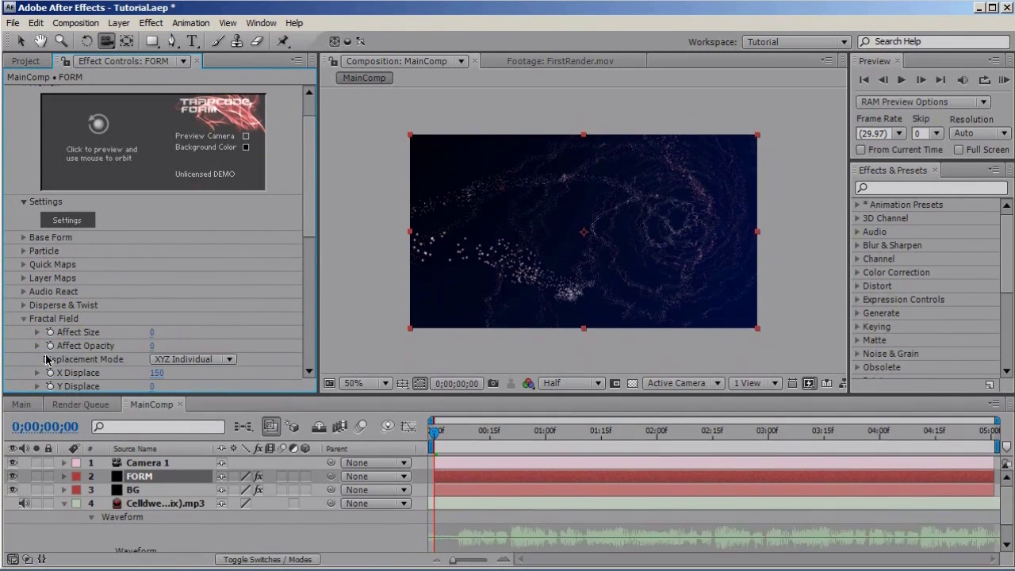
{"action": "left_click", "coordinate": [25, 319]}
Expand Audio React and collapse Reactors 3, 4 and 5.
{"action": "left_click", "coordinate": [24, 291]}
{"action": "scroll", "coordinate": [21, 293], "scroll_direction": "down", "scroll_amount": 3}
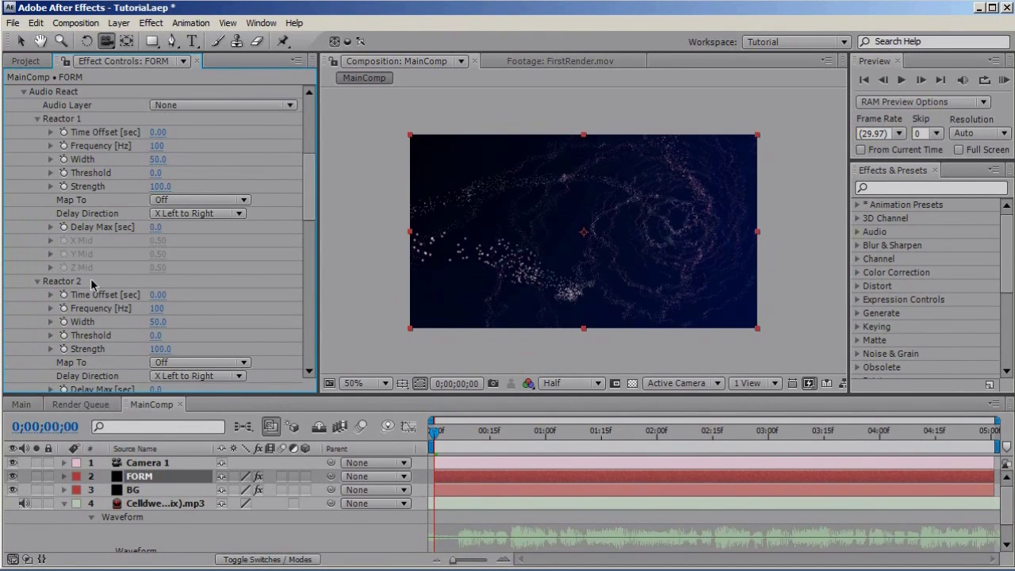
{"action": "scroll", "coordinate": [80, 315], "scroll_direction": "down", "scroll_amount": 2}
{"action": "left_click", "coordinate": [37, 372]}
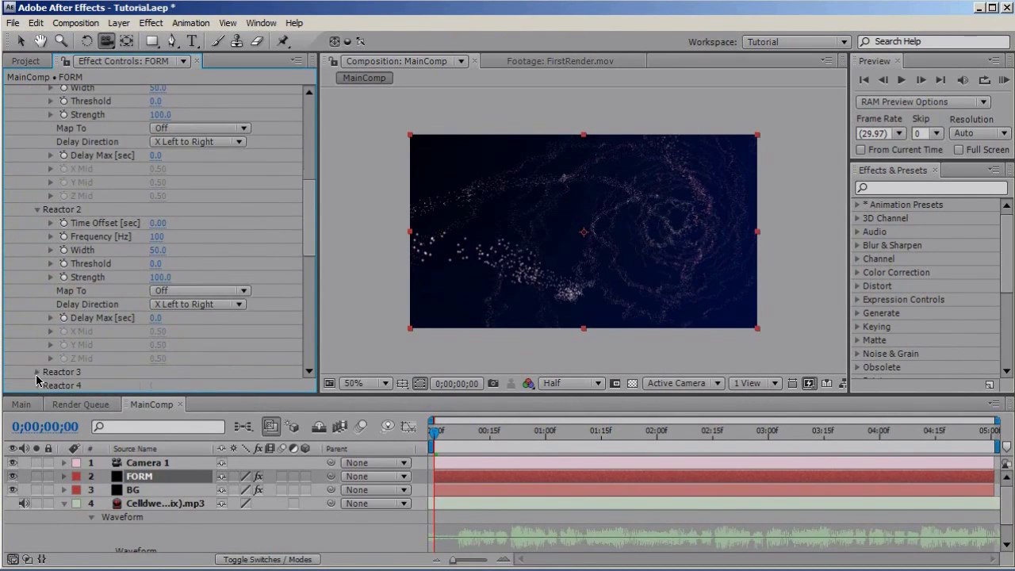
{"action": "left_click", "coordinate": [37, 385]}
{"action": "scroll", "coordinate": [38, 389], "scroll_direction": "down", "scroll_amount": 1}
{"action": "left_click", "coordinate": [38, 363]}
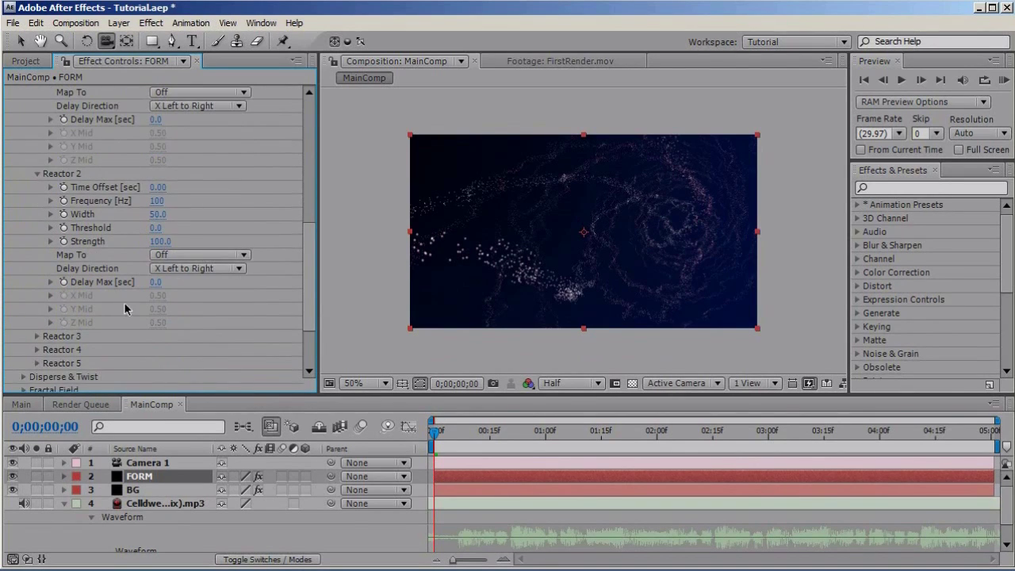
{"action": "scroll", "coordinate": [131, 289], "scroll_direction": "up", "scroll_amount": 3}
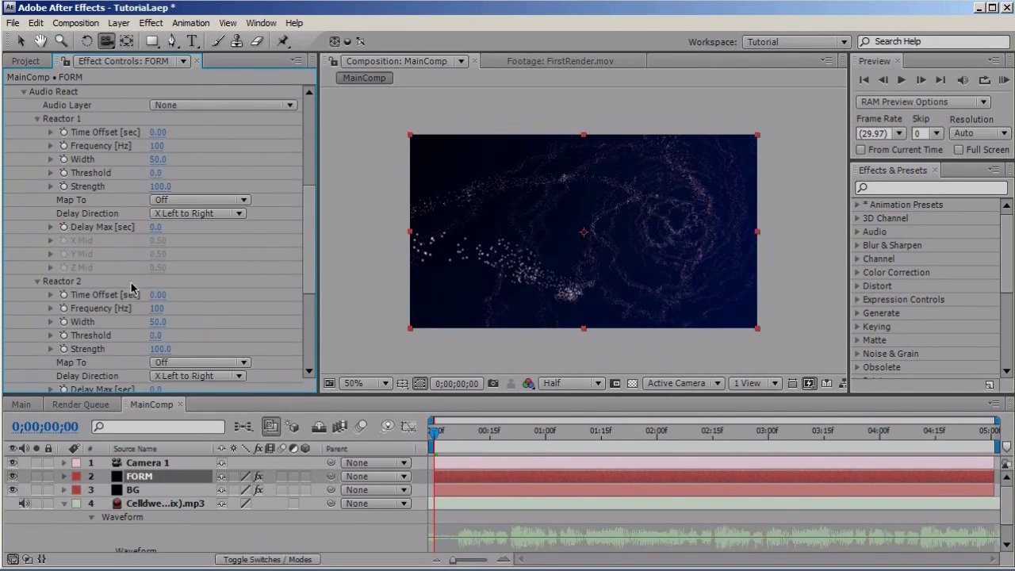
Set Reactor 1 Strength to 75 and map it to Disperse.
{"action": "left_click", "coordinate": [157, 146]}
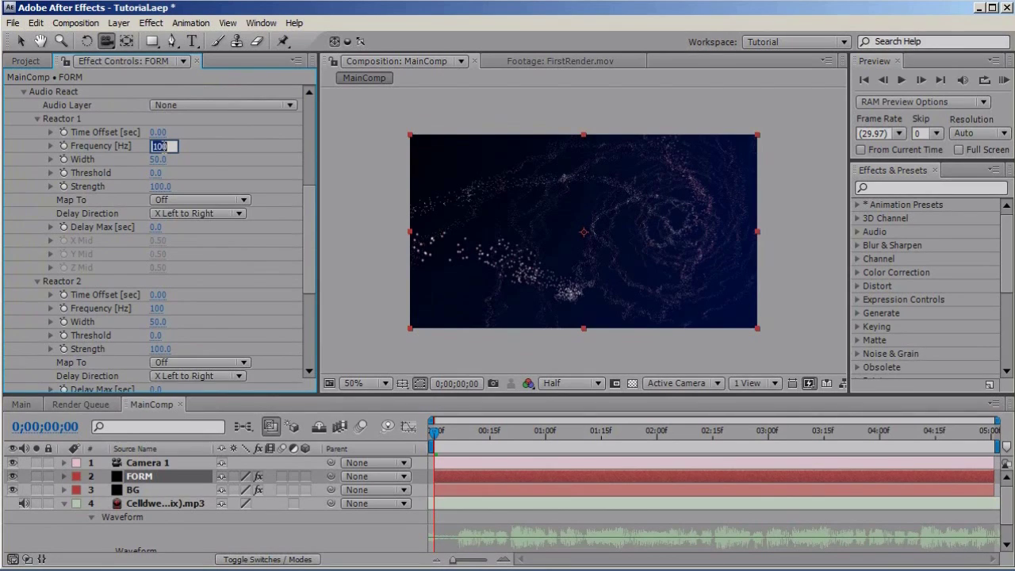
{"action": "left_click", "coordinate": [156, 186]}
{"action": "type", "text": "75"}
{"action": "key", "text": "Return"}
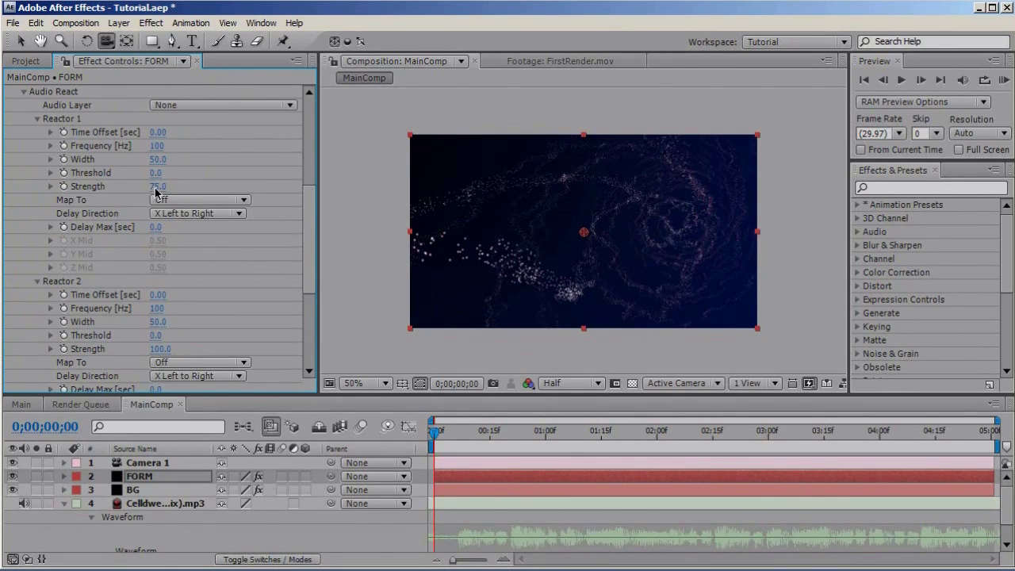
{"action": "left_click", "coordinate": [238, 201]}
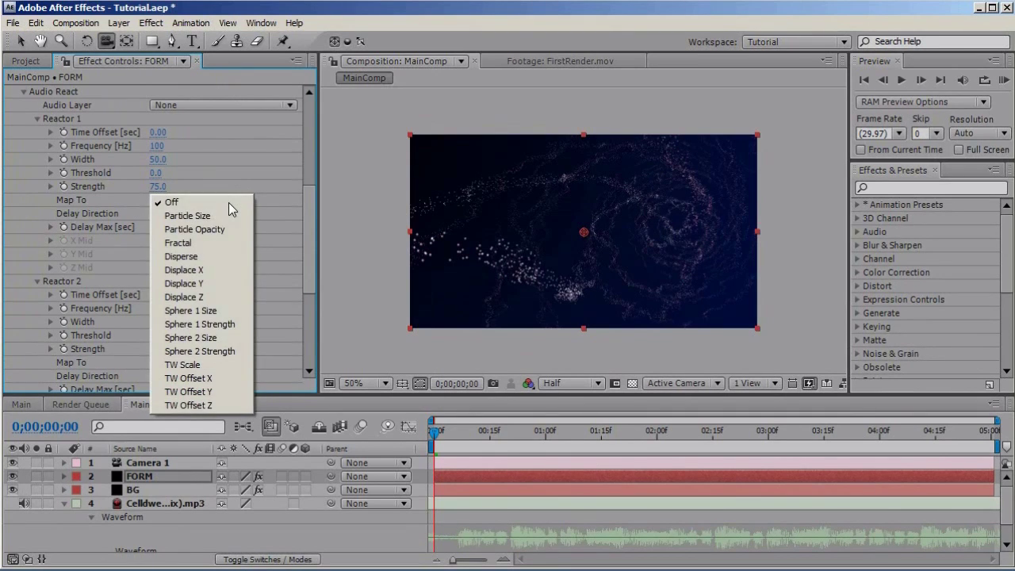
{"action": "left_click", "coordinate": [200, 256]}
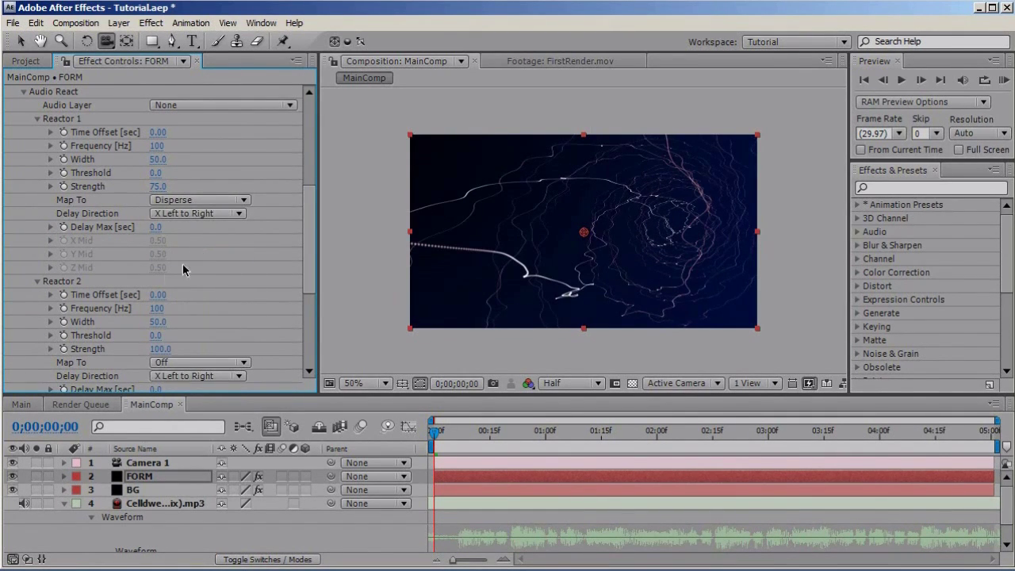
Set Reactor 2 Frequency to 1000, Strength to 125, and map it to Fractal.
{"action": "left_click", "coordinate": [159, 308]}
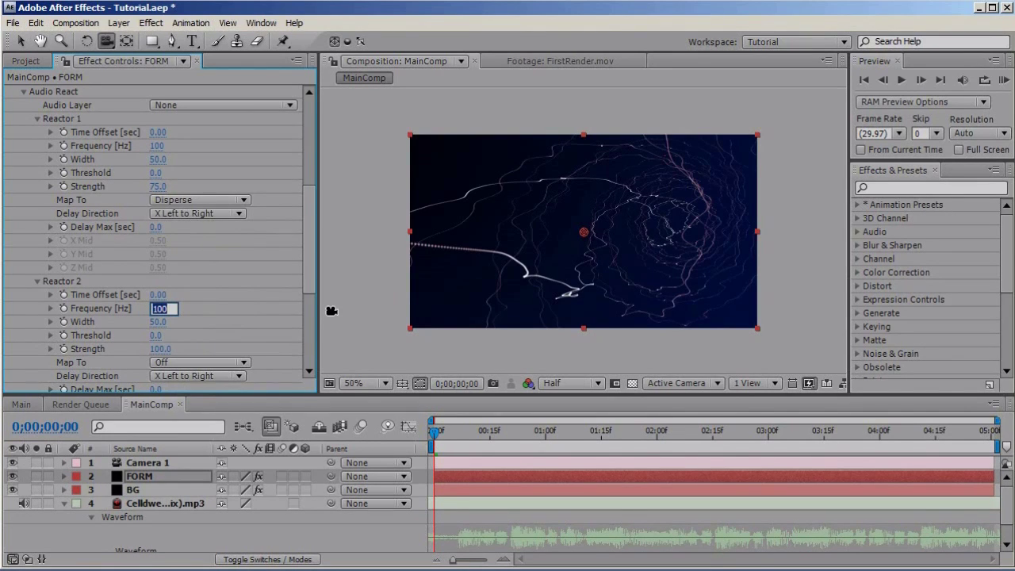
{"action": "type", "text": "1000"}
{"action": "key", "text": "Return"}
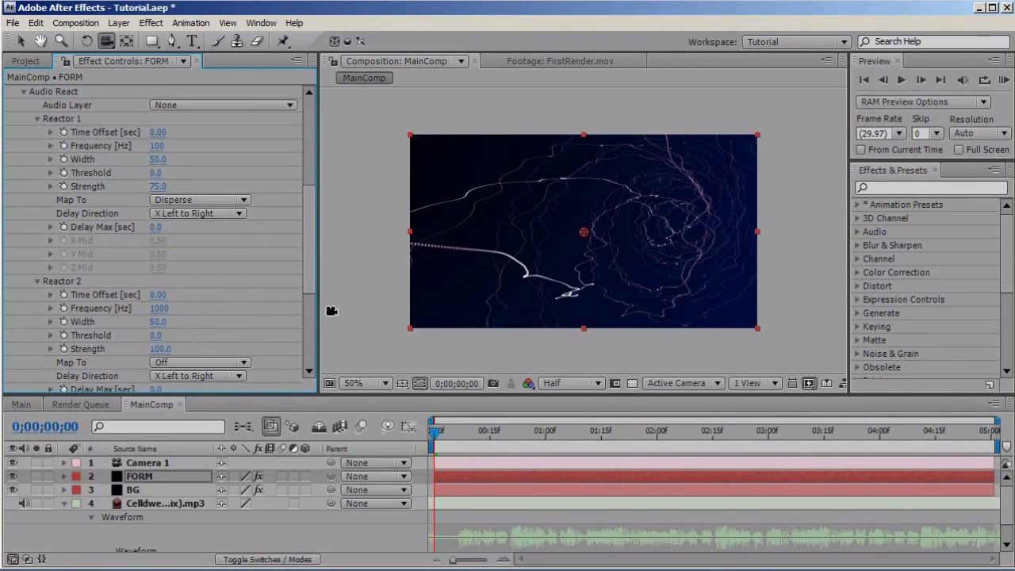
{"action": "left_click", "coordinate": [158, 350]}
{"action": "type", "text": "125"}
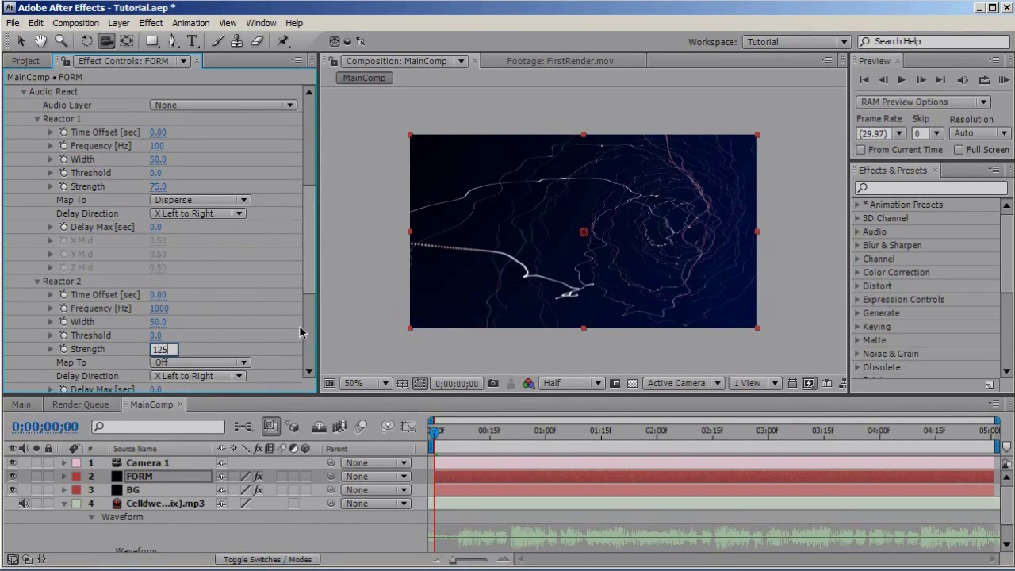
{"action": "key", "text": "Return"}
{"action": "left_click", "coordinate": [231, 363]}
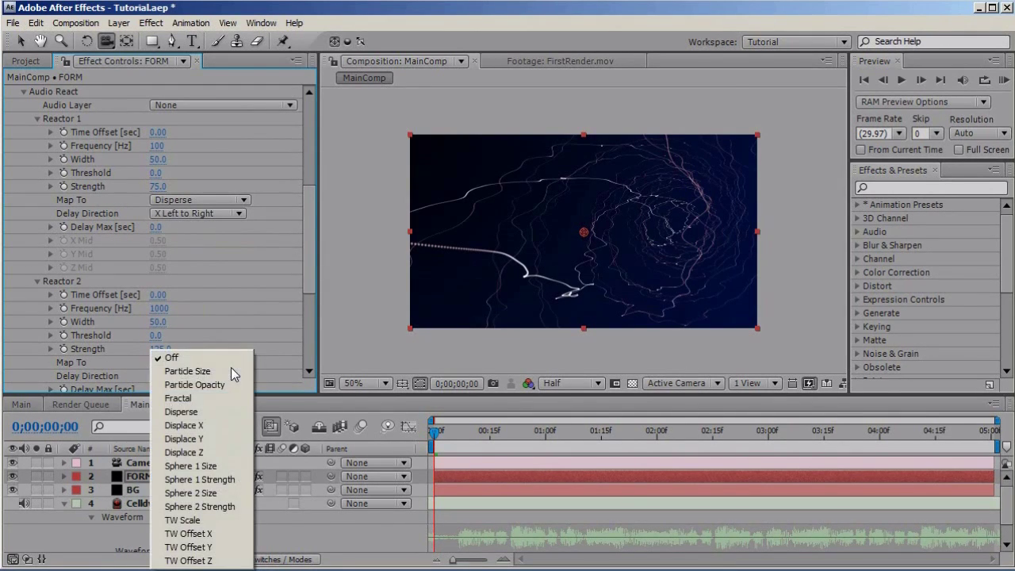
{"action": "left_click", "coordinate": [213, 398]}
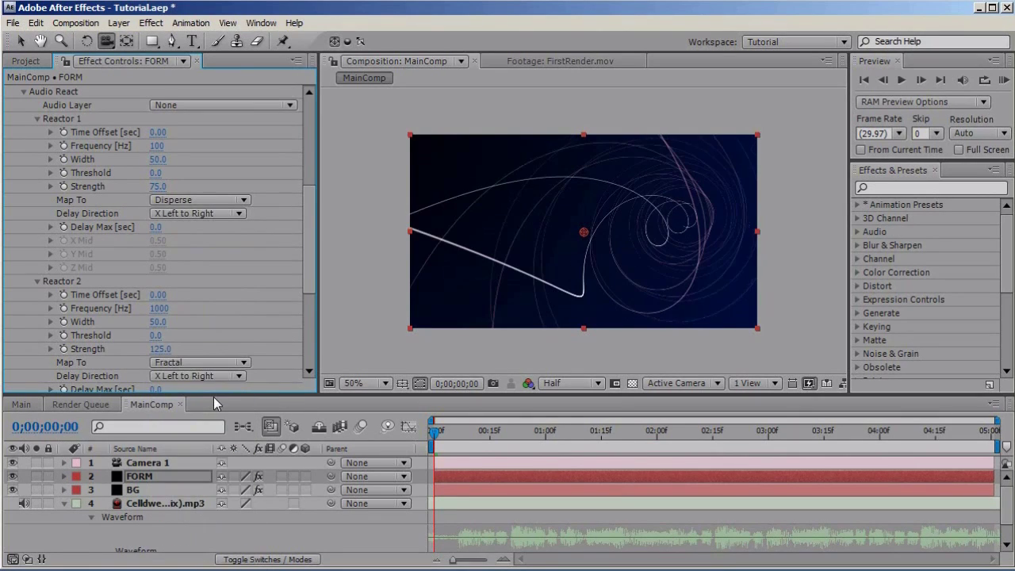
Use the Celldweller MP3 layer as Form's audio layer and run a RAM preview.
{"action": "left_click", "coordinate": [184, 104]}
{"action": "left_click", "coordinate": [193, 155]}
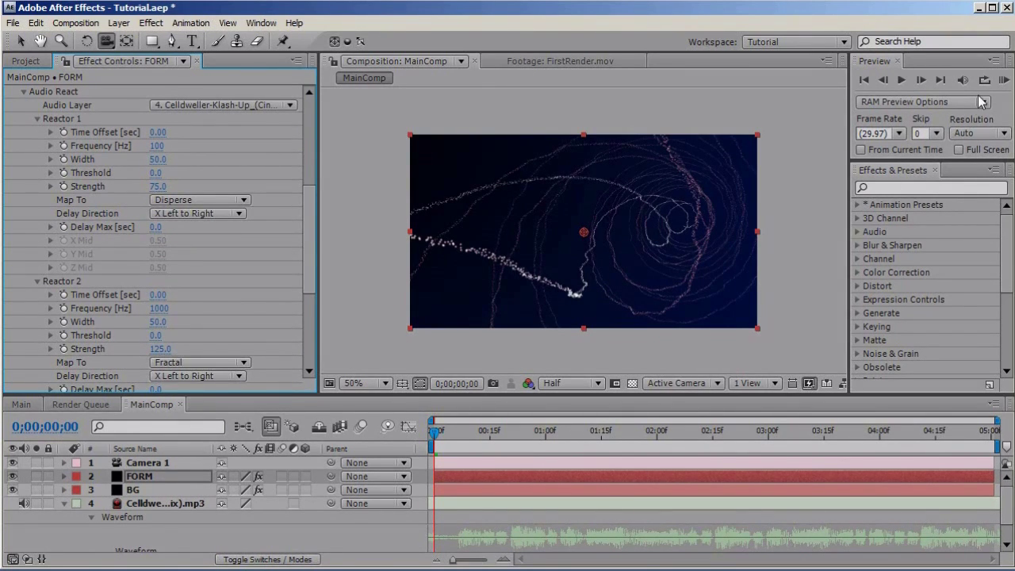
{"action": "left_click", "coordinate": [1003, 79]}
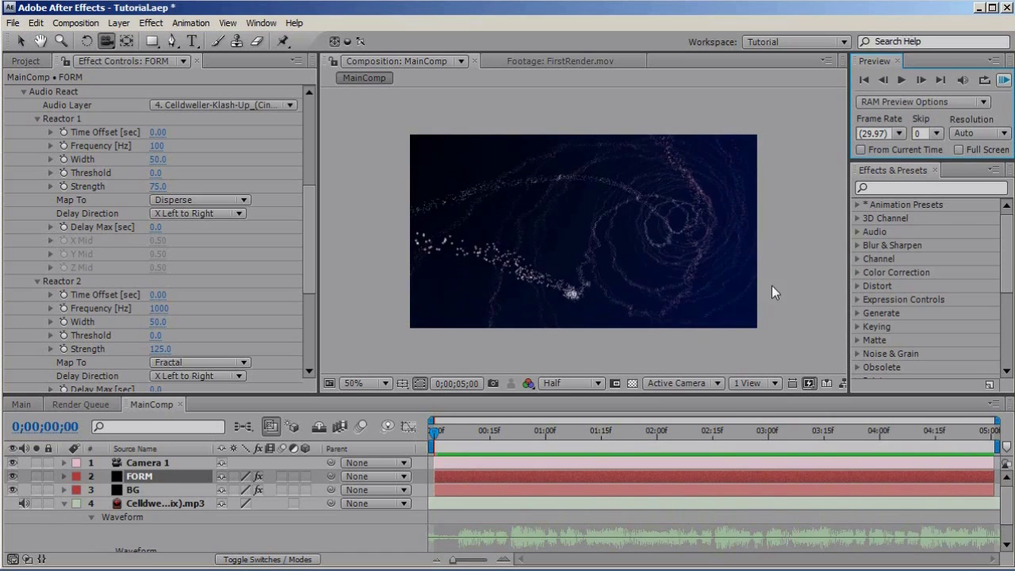
{"action": "key", "text": "space"}
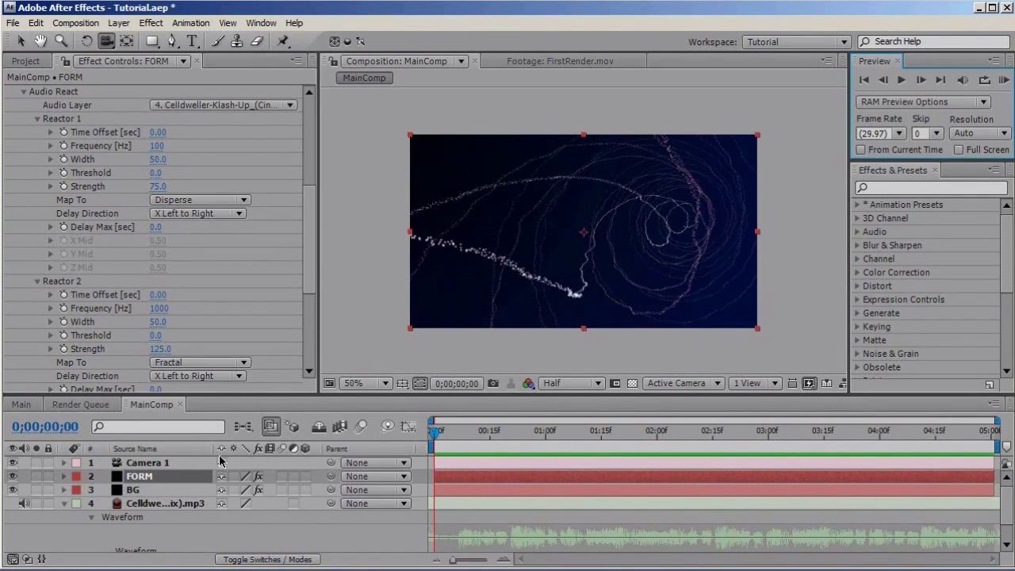
Set Camera 1 Position and Point of Interest keyframes at 0;00.
{"action": "left_click", "coordinate": [189, 463]}
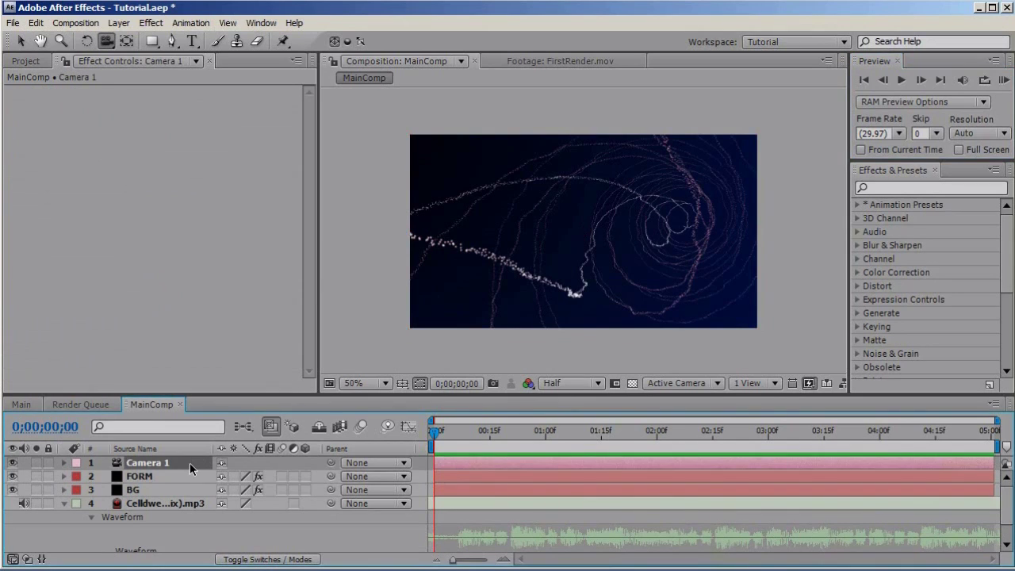
{"action": "key", "text": "p"}
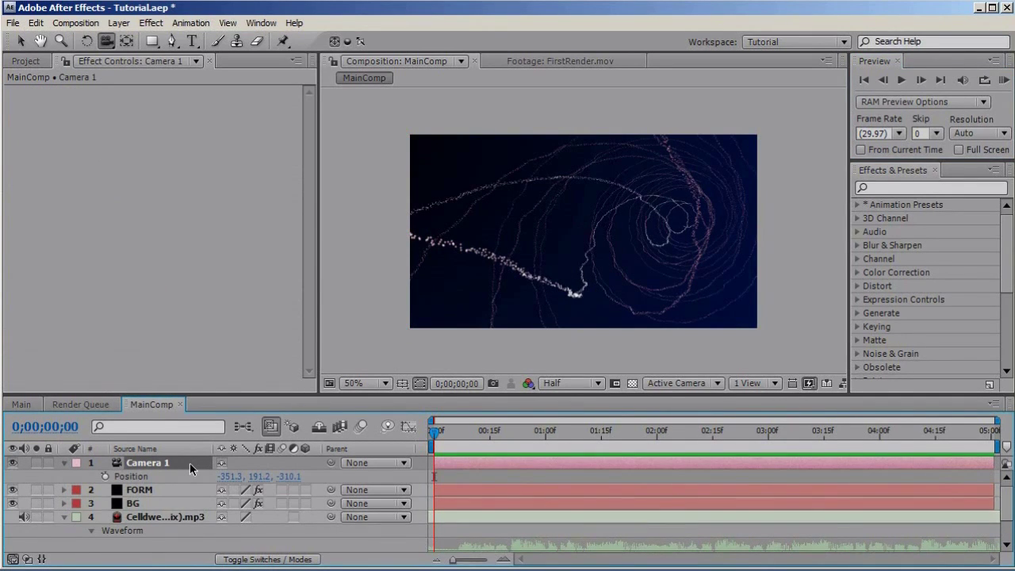
{"action": "key", "text": "shift+a"}
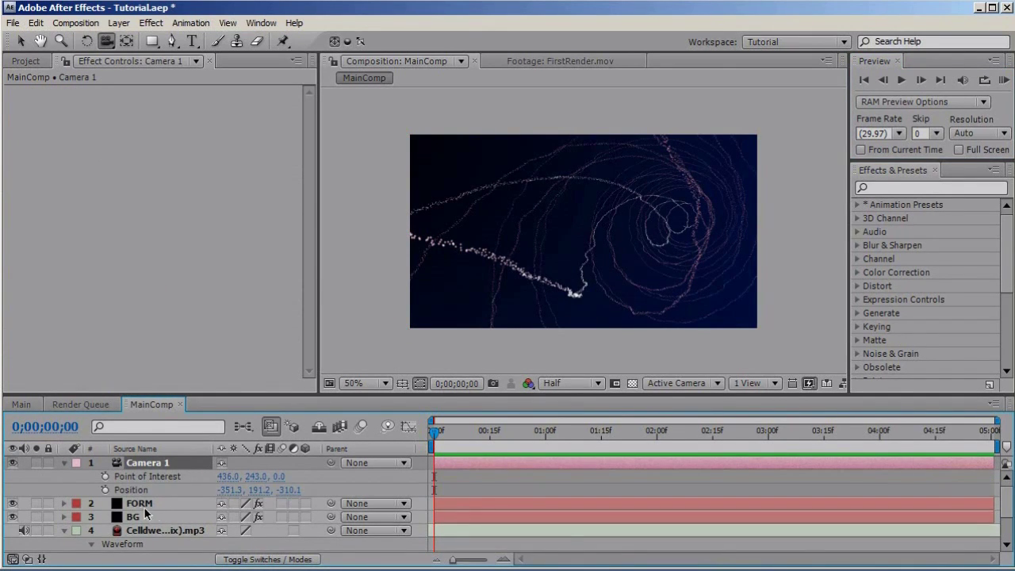
{"action": "left_click", "coordinate": [105, 475]}
{"action": "left_click", "coordinate": [105, 489]}
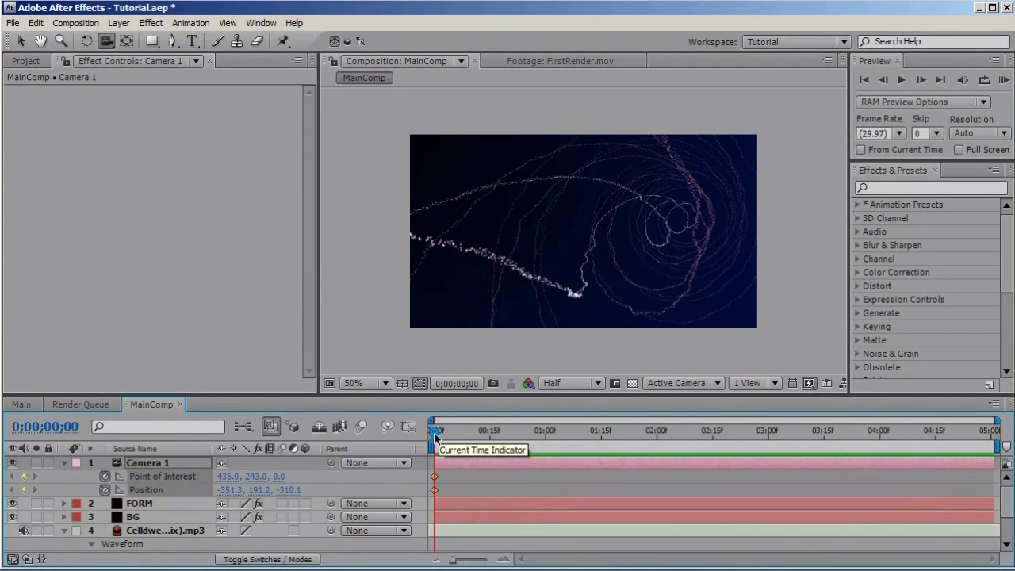
At 5;00, orbit Camera 1 to a new end angle.
{"action": "left_click_drag", "start_coordinate": [434, 432], "coordinate": [987, 434]}
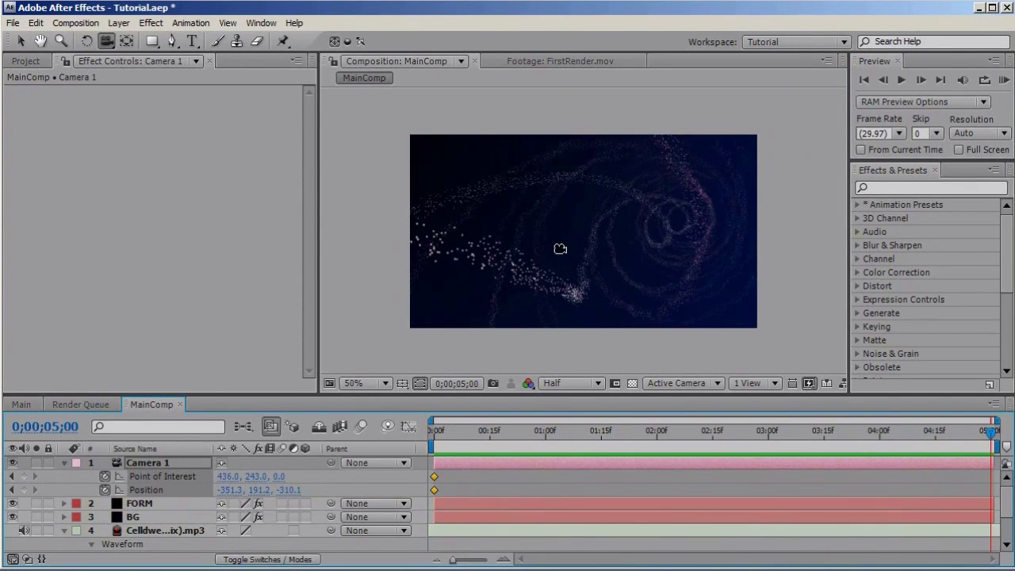
{"action": "left_click_drag", "start_coordinate": [577, 246], "coordinate": [630, 543]}
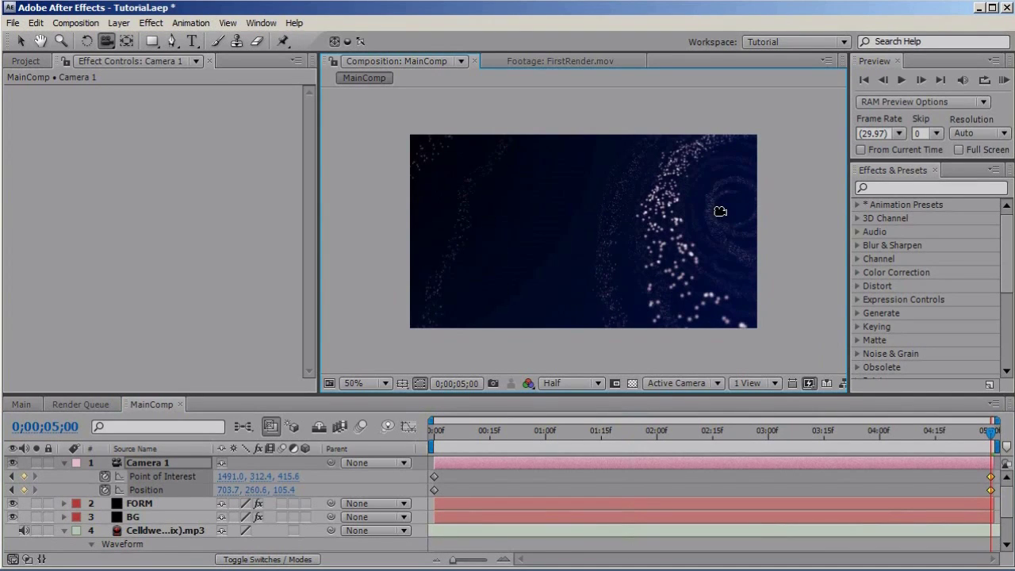
{"action": "left_click_drag", "start_coordinate": [719, 211], "coordinate": [663, 229]}
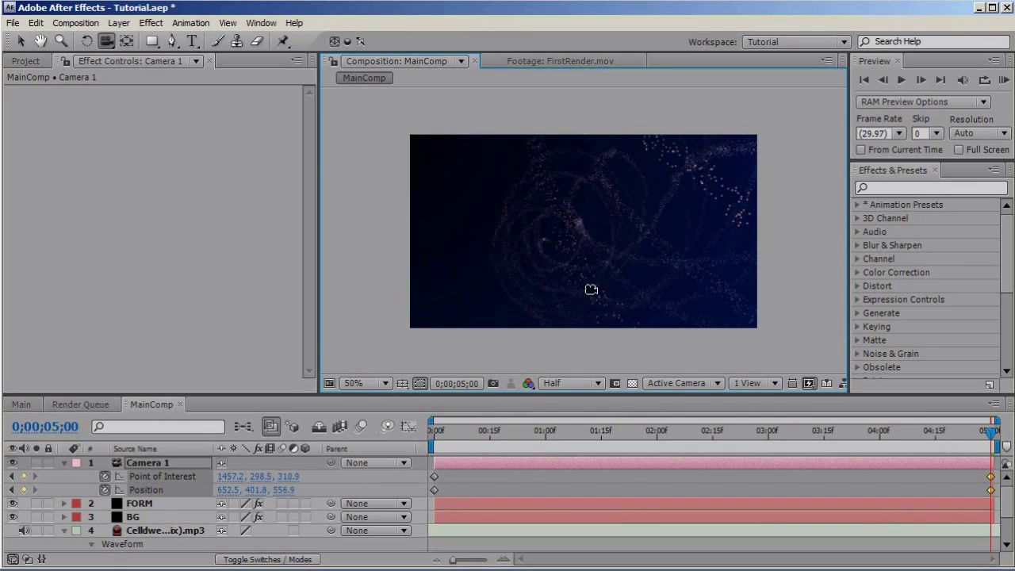
{"action": "left_click", "coordinate": [65, 463]}
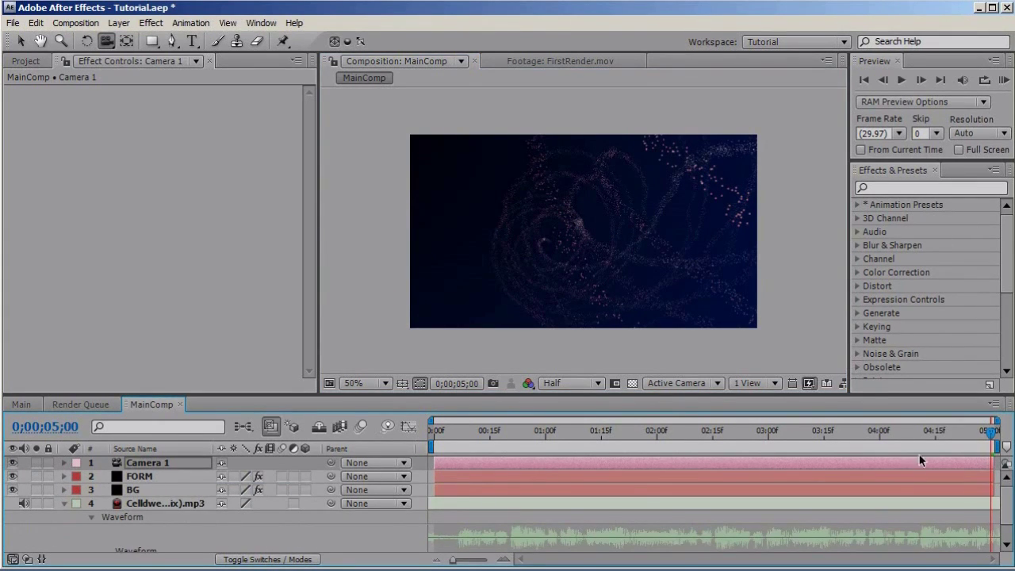
{"action": "left_click", "coordinate": [1004, 80]}
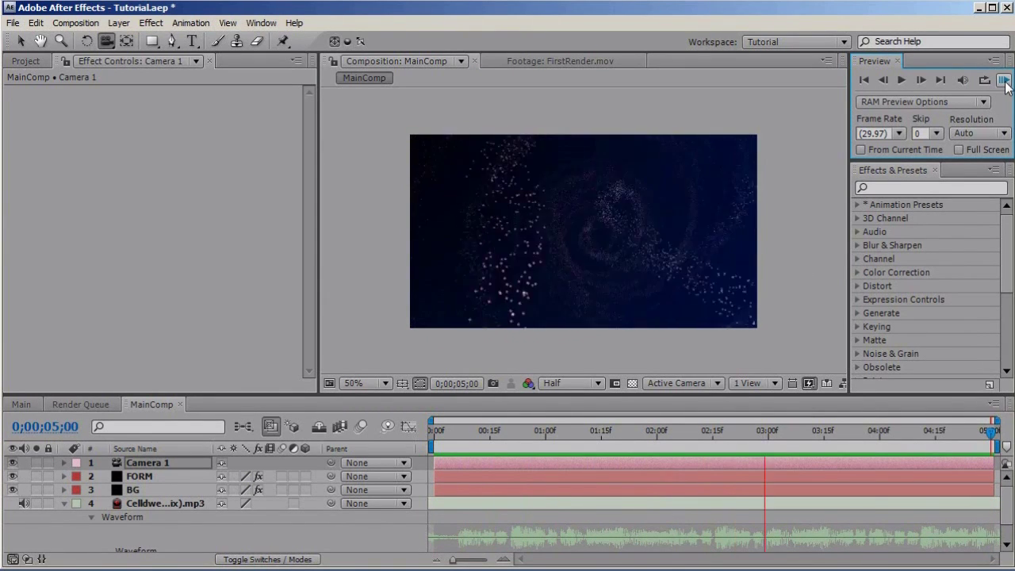
{"action": "left_click", "coordinate": [664, 274]}
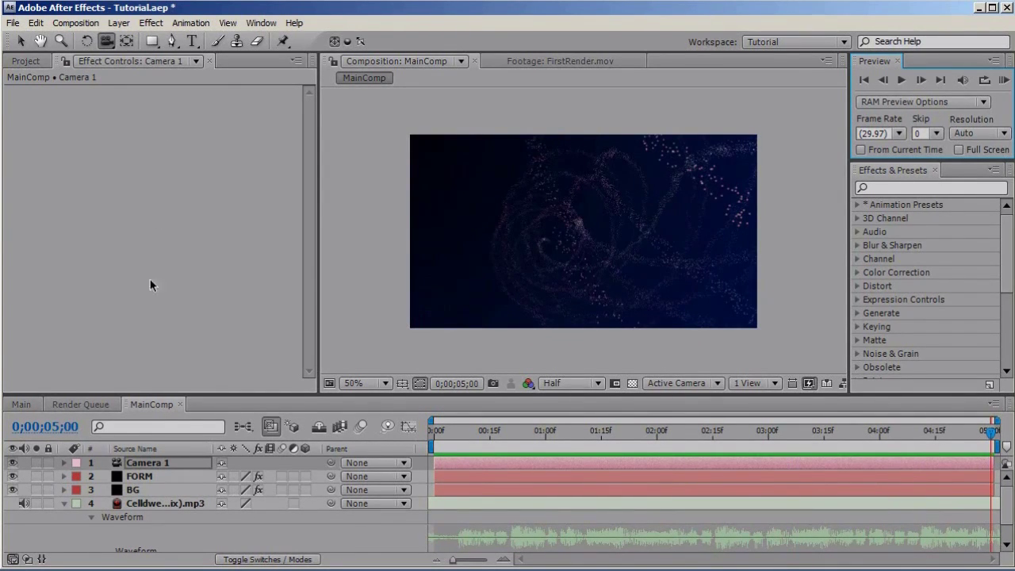
Select FORM, collapse Audio React and expand the Base Form settings.
{"action": "left_click", "coordinate": [163, 477]}
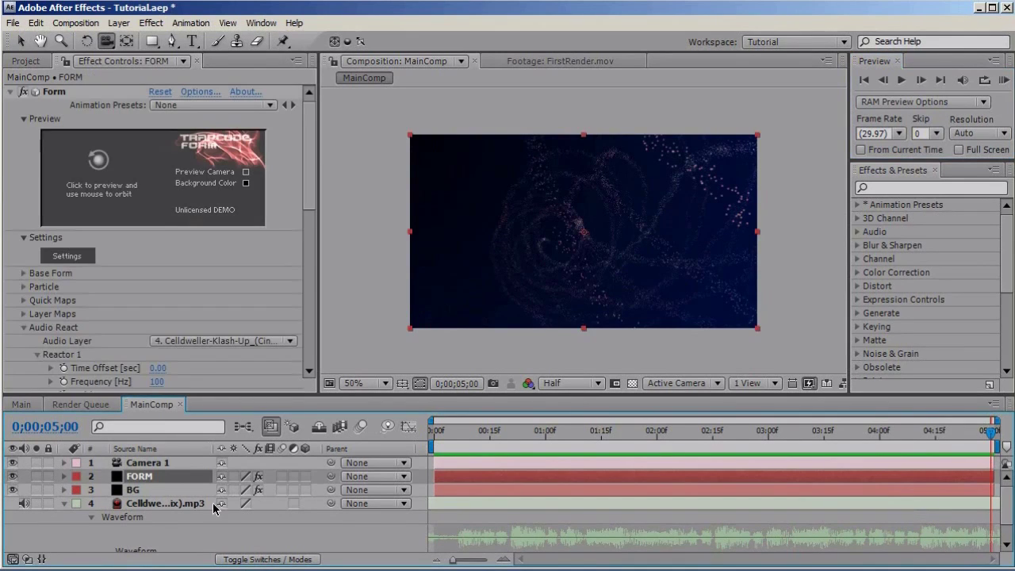
{"action": "left_click", "coordinate": [23, 328]}
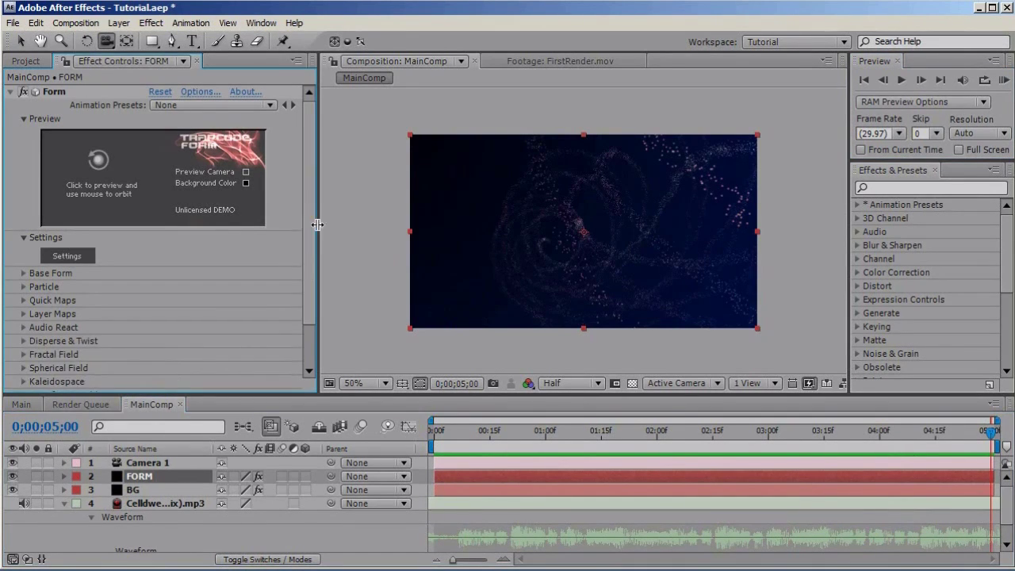
{"action": "scroll", "coordinate": [311, 131], "scroll_direction": "down", "scroll_amount": 2}
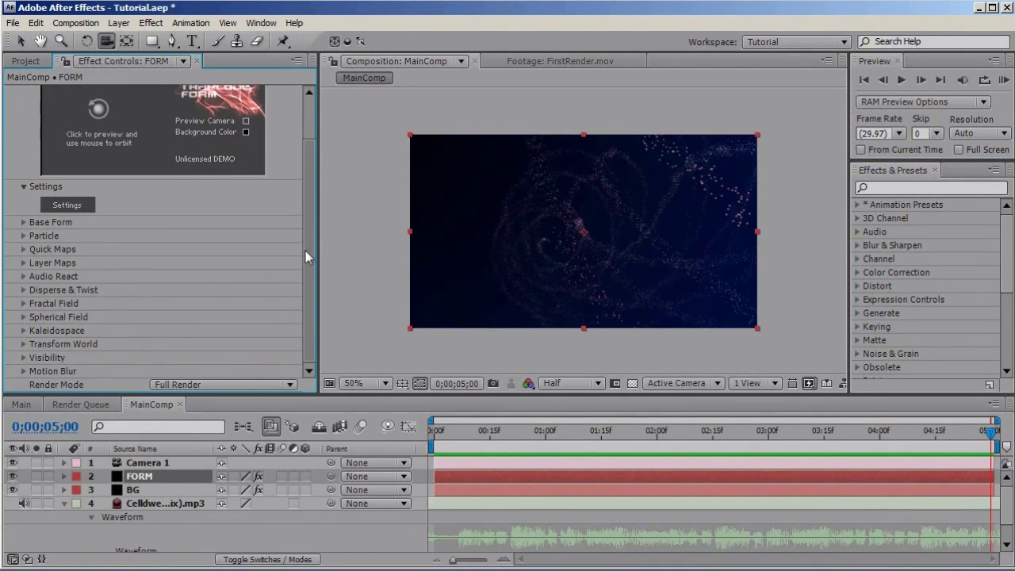
{"action": "left_click", "coordinate": [23, 223]}
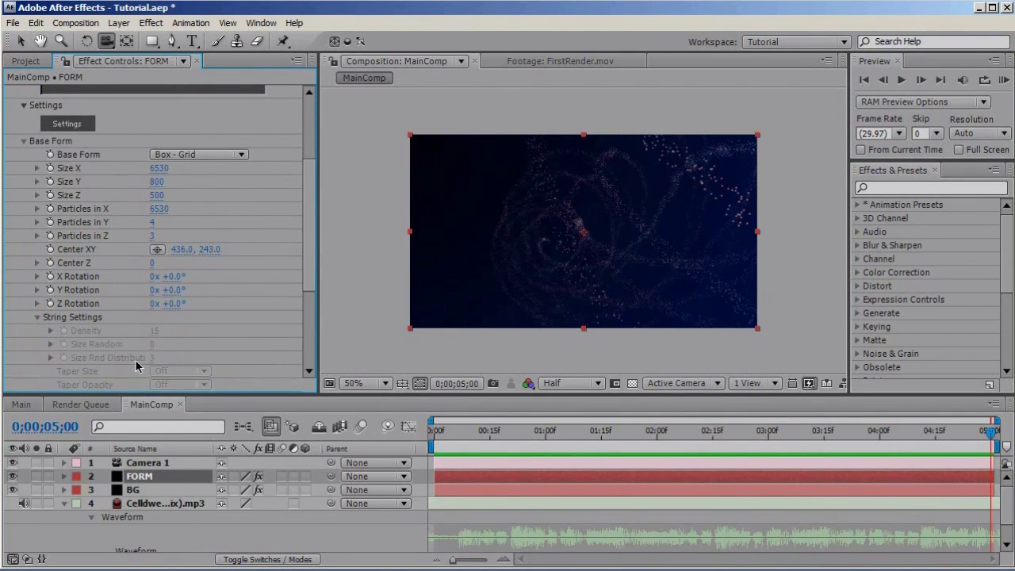
Enable the Y Rotation stopwatch and delete the test expression on Y Rotation.
{"action": "left_click", "coordinate": [156, 290]}
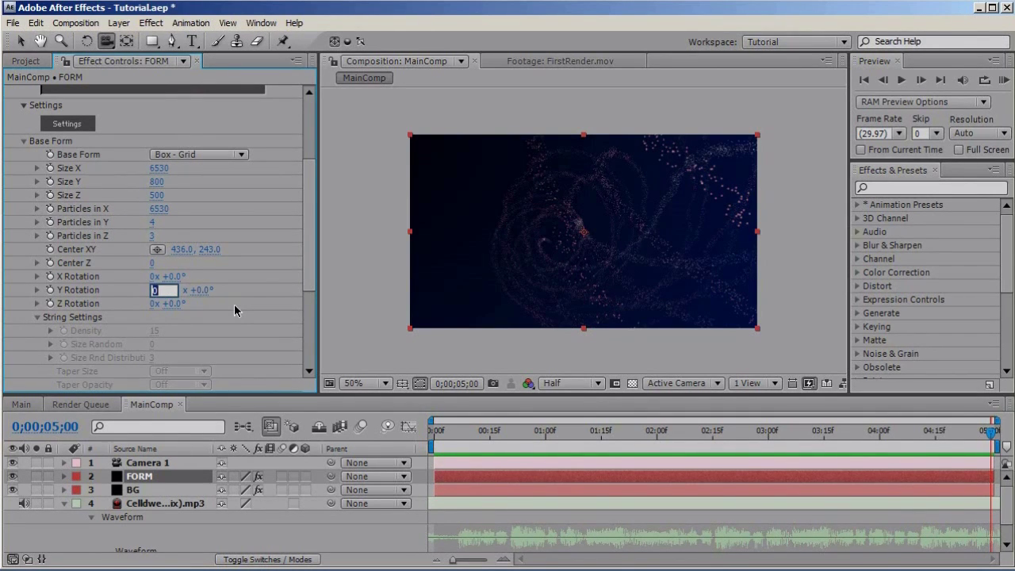
{"action": "key", "text": "Return"}
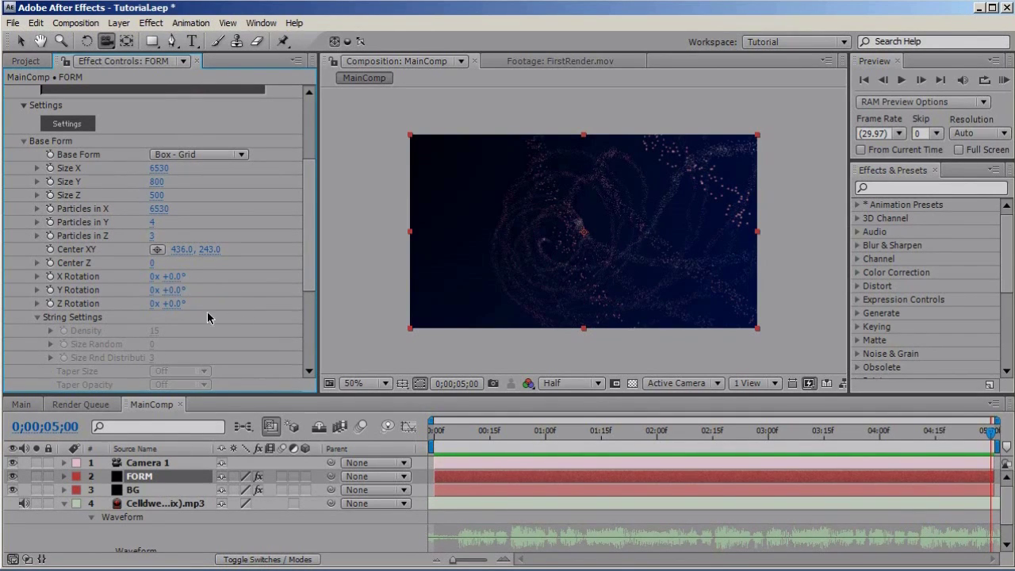
{"action": "left_click", "coordinate": [50, 291], "text": "alt"}
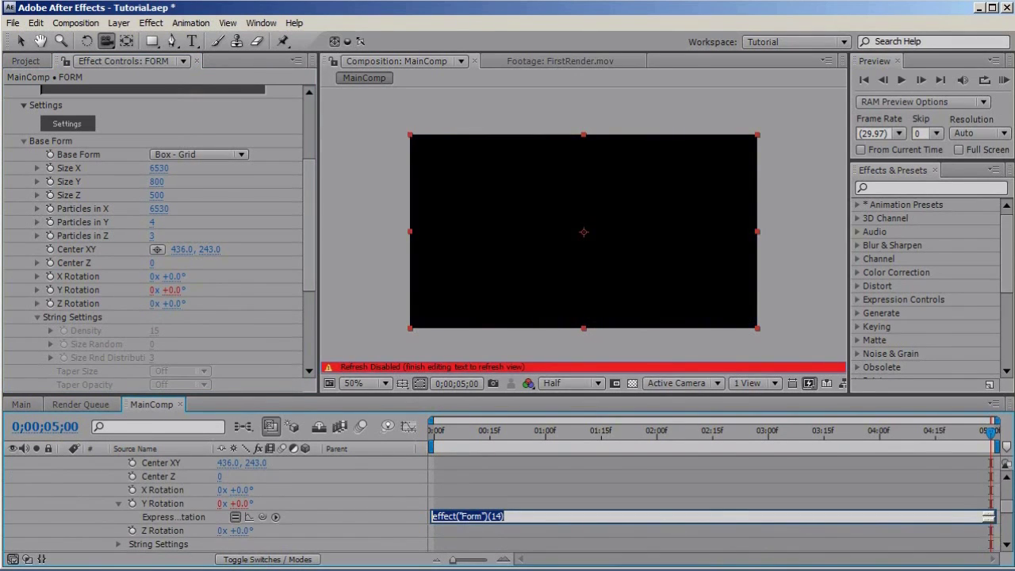
{"action": "left_click", "coordinate": [356, 535]}
{"action": "left_click", "coordinate": [504, 516]}
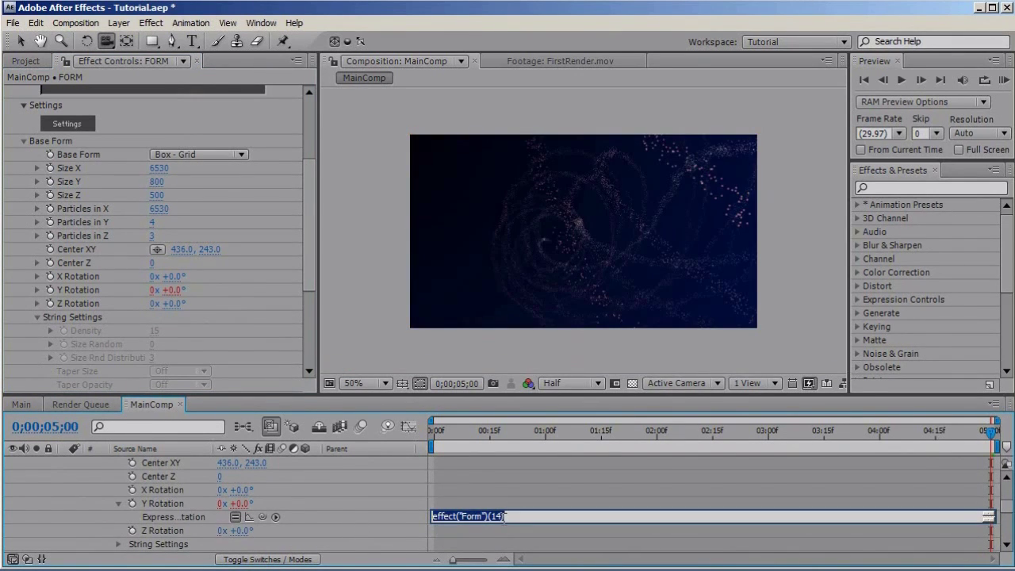
{"action": "left_click", "coordinate": [133, 503]}
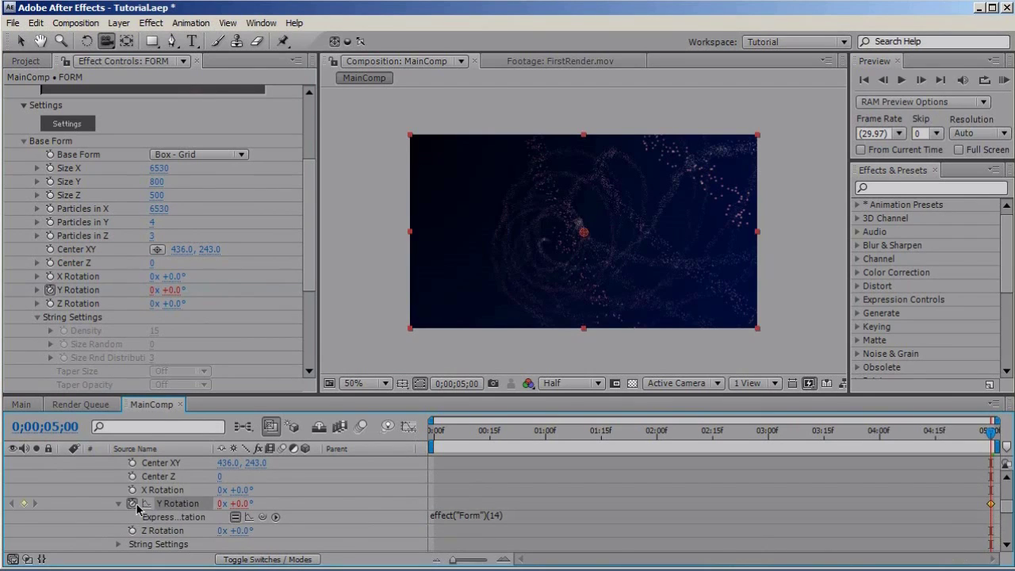
{"action": "left_click", "coordinate": [441, 515]}
{"action": "key", "text": "BackSpace"}
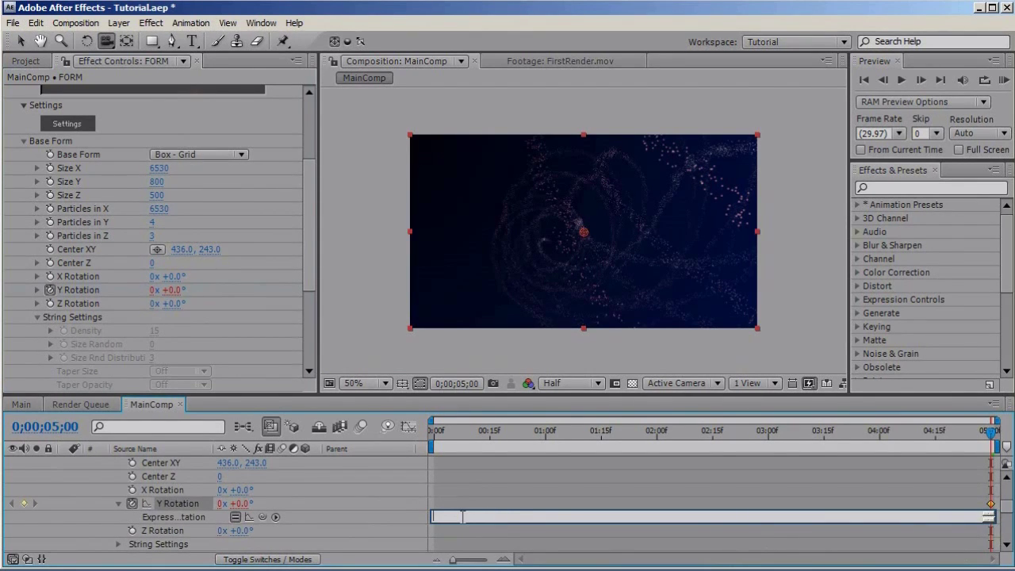
{"action": "left_click", "coordinate": [457, 507]}
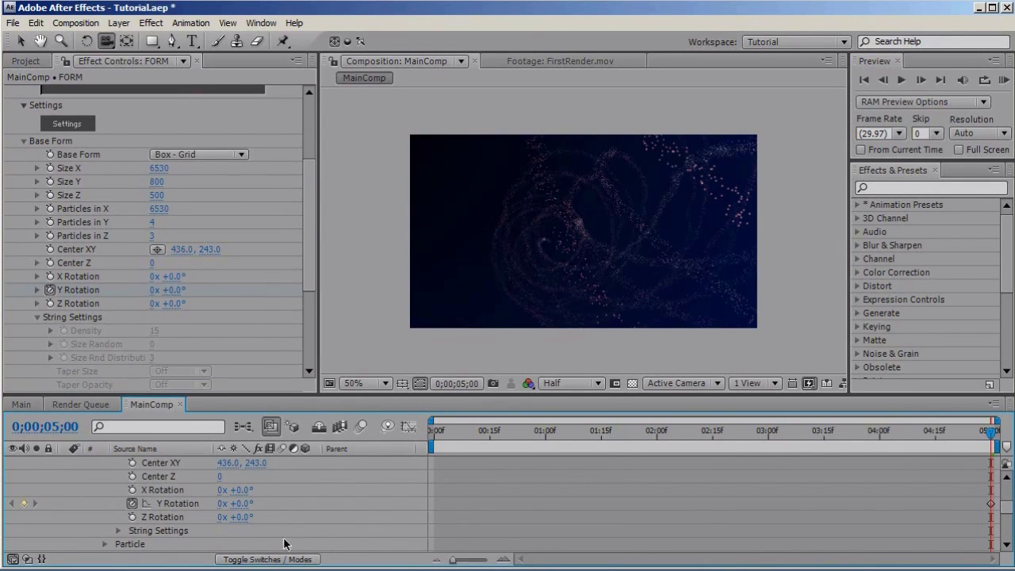
Keyframe Y Rotation at 3x at five seconds and 1x at 0;00, then scrub to preview.
{"action": "left_click", "coordinate": [221, 505]}
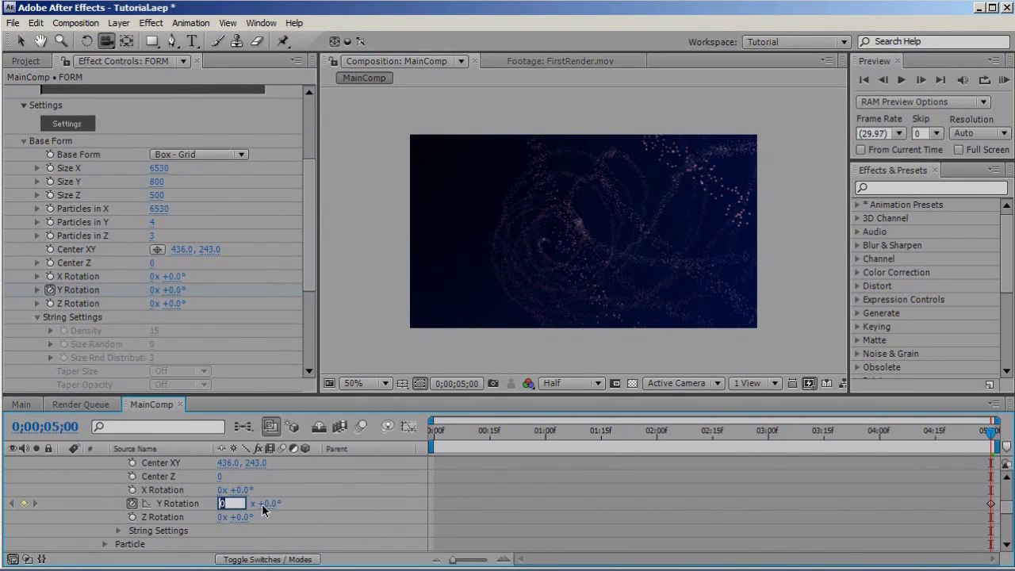
{"action": "type", "text": "3"}
{"action": "key", "text": "Return"}
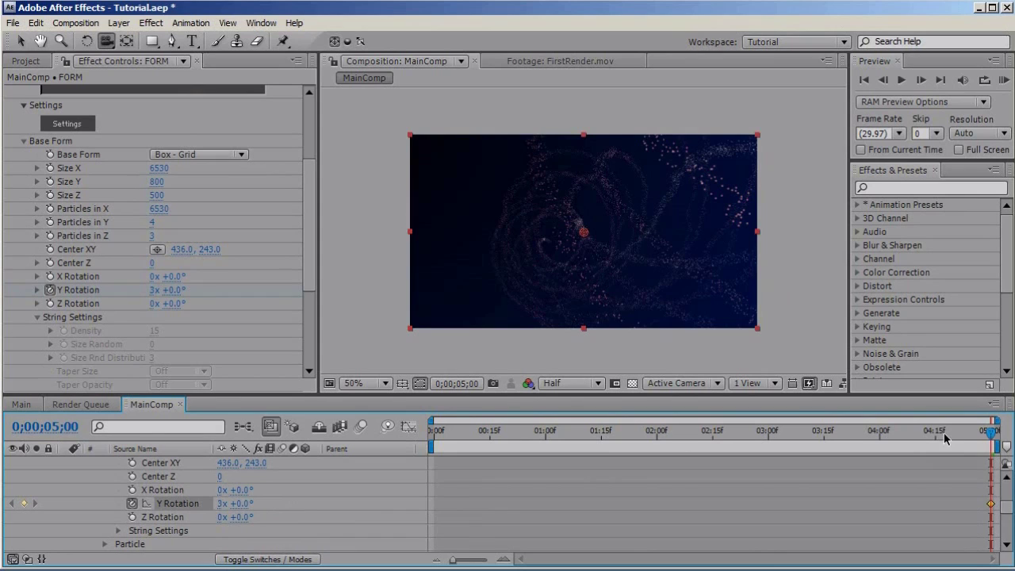
{"action": "left_click", "coordinate": [989, 432]}
{"action": "key", "text": "Home"}
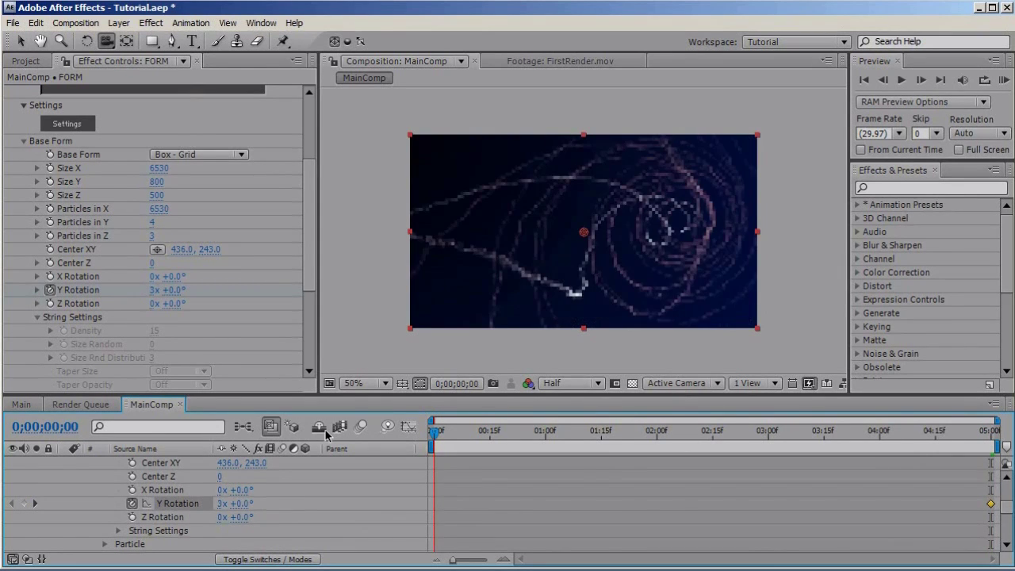
{"action": "key", "text": "F2"}
{"action": "left_click", "coordinate": [221, 503]}
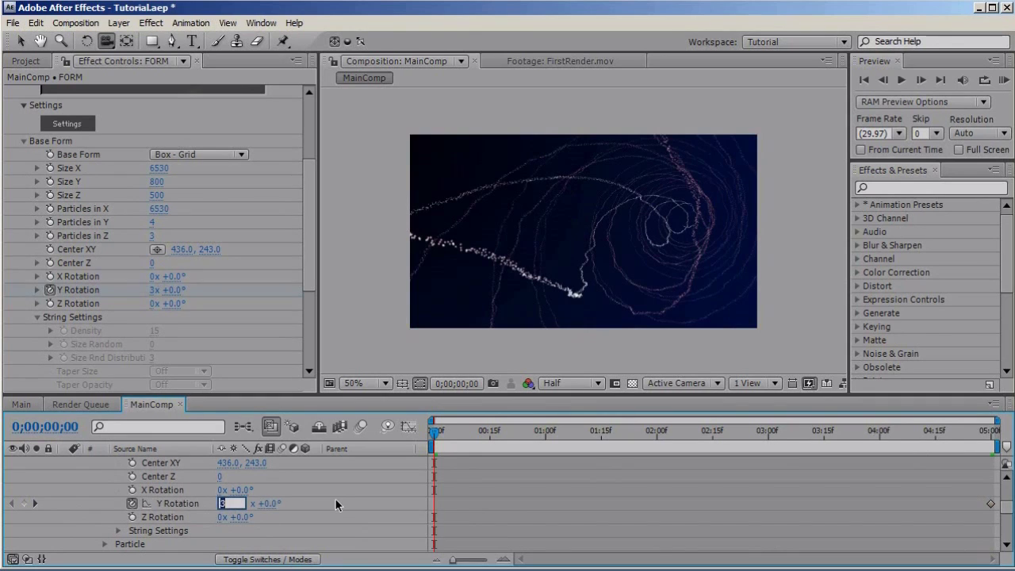
{"action": "type", "text": "1"}
{"action": "key", "text": "Return"}
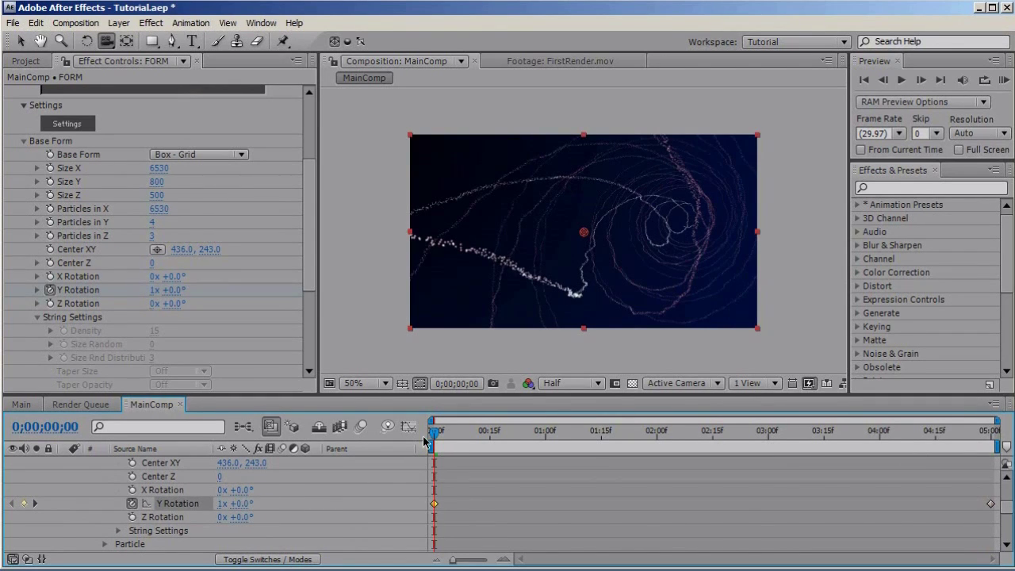
{"action": "left_click_drag", "start_coordinate": [438, 434], "coordinate": [626, 440]}
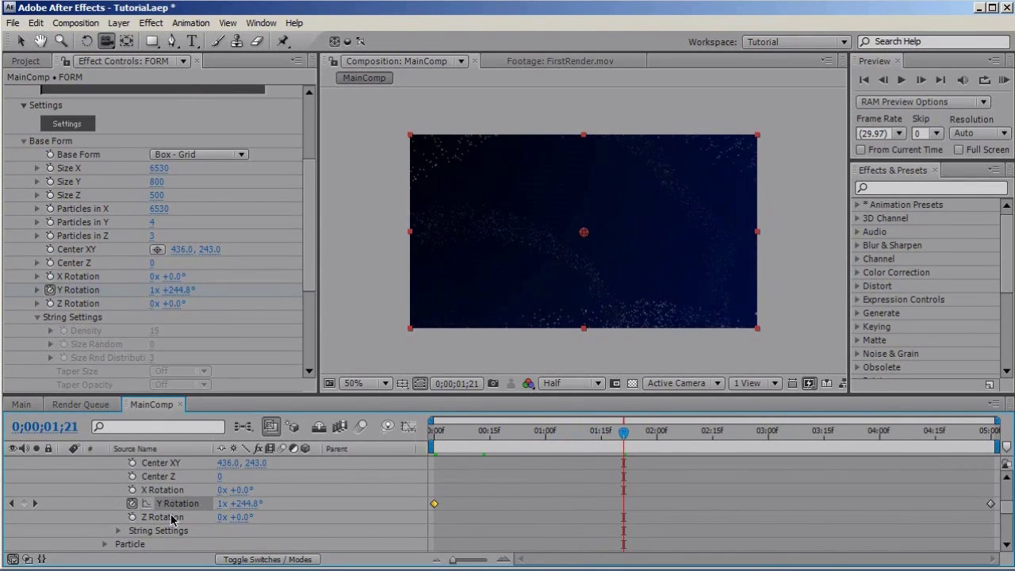
Remove the Y Rotation keyframes and reset Y Rotation to 0x +0.0°.
{"action": "left_click", "coordinate": [132, 503]}
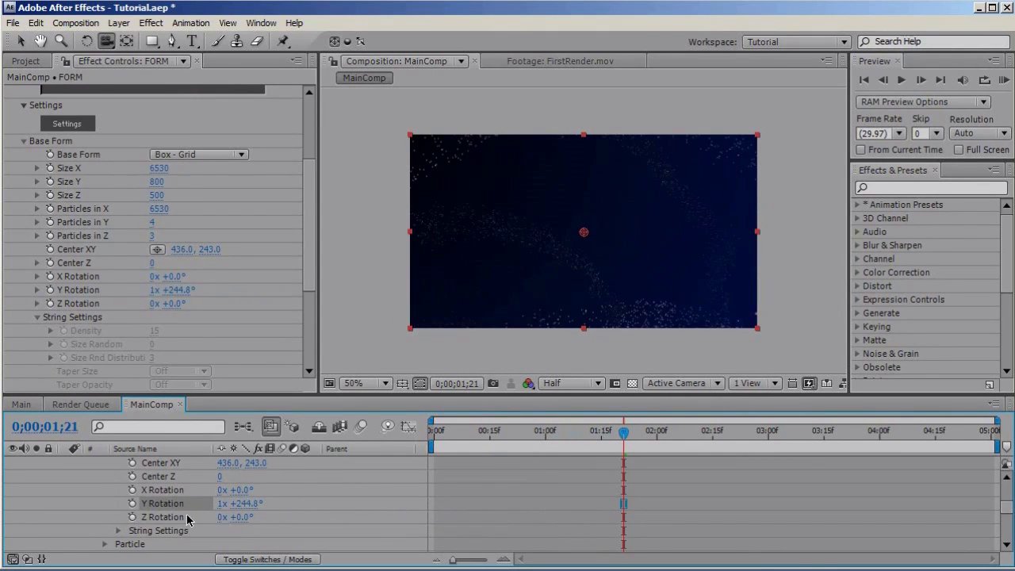
{"action": "left_click", "coordinate": [221, 503]}
{"action": "type", "text": "0"}
{"action": "key", "text": "Tab"}
{"action": "type", "text": "0"}
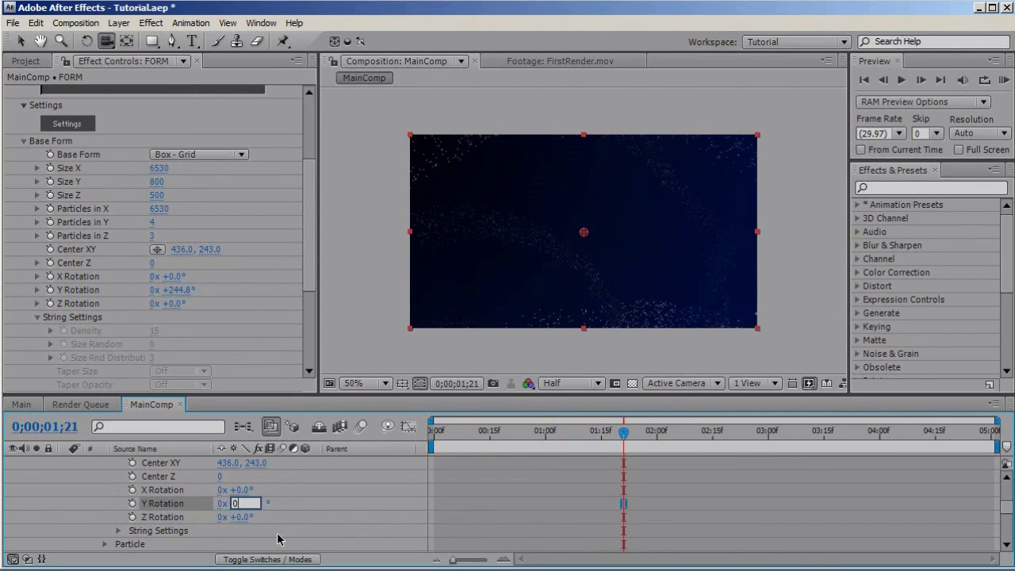
{"action": "key", "text": "Return"}
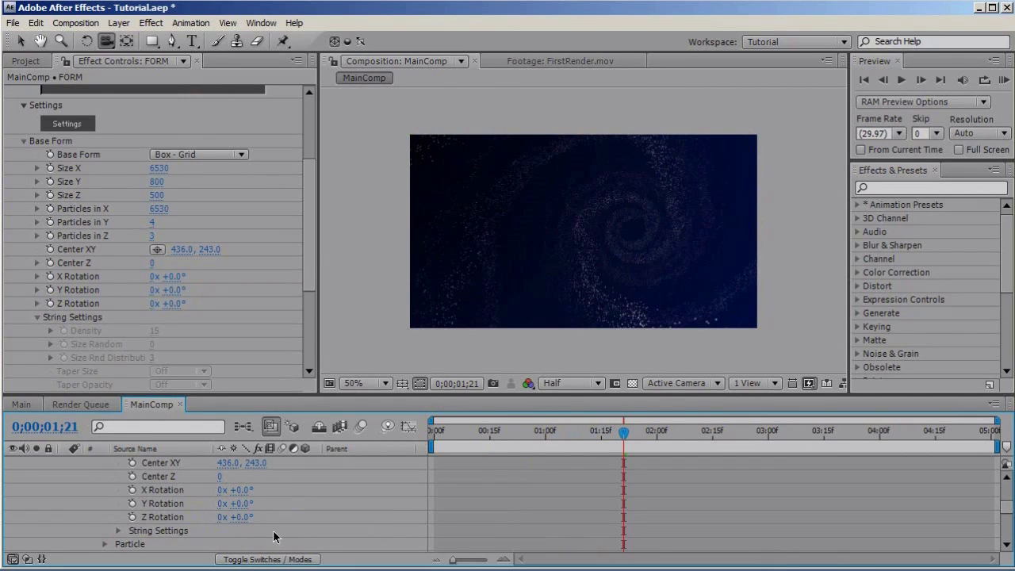
Toggle the Z Rotation stopwatch on and off, then return to the composition start.
{"action": "left_click", "coordinate": [132, 517]}
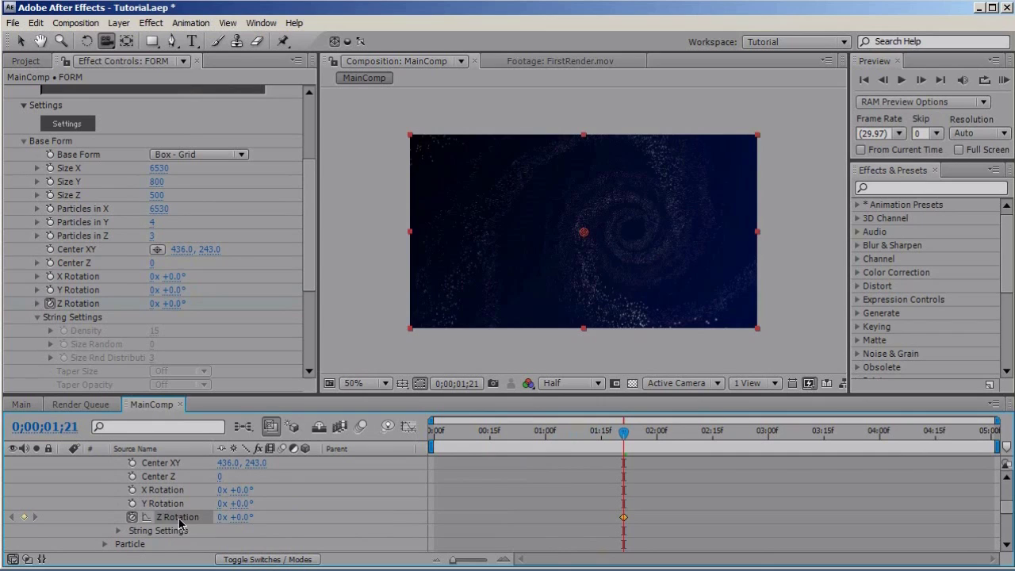
{"action": "left_click", "coordinate": [132, 517]}
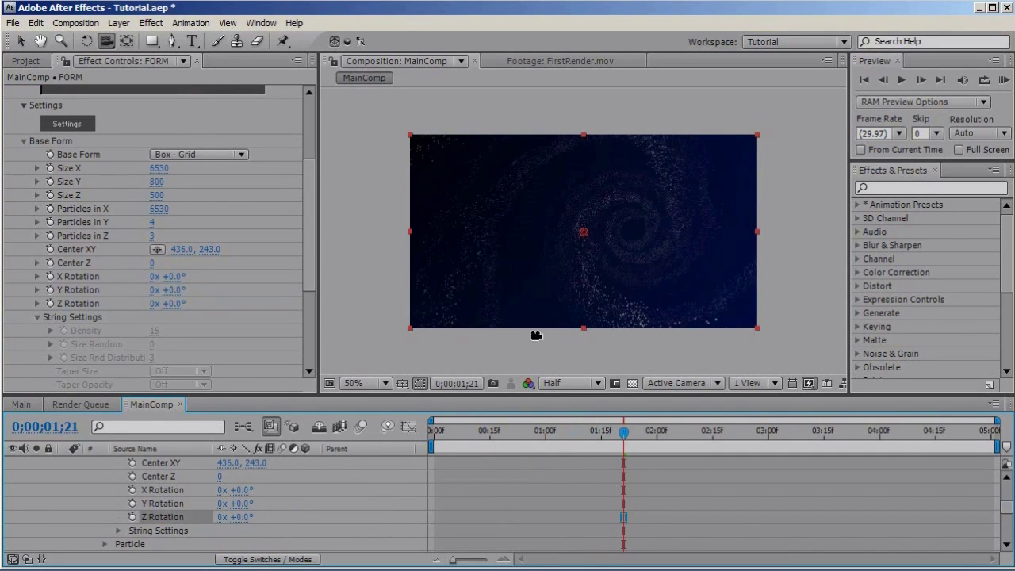
{"action": "key", "text": "Home"}
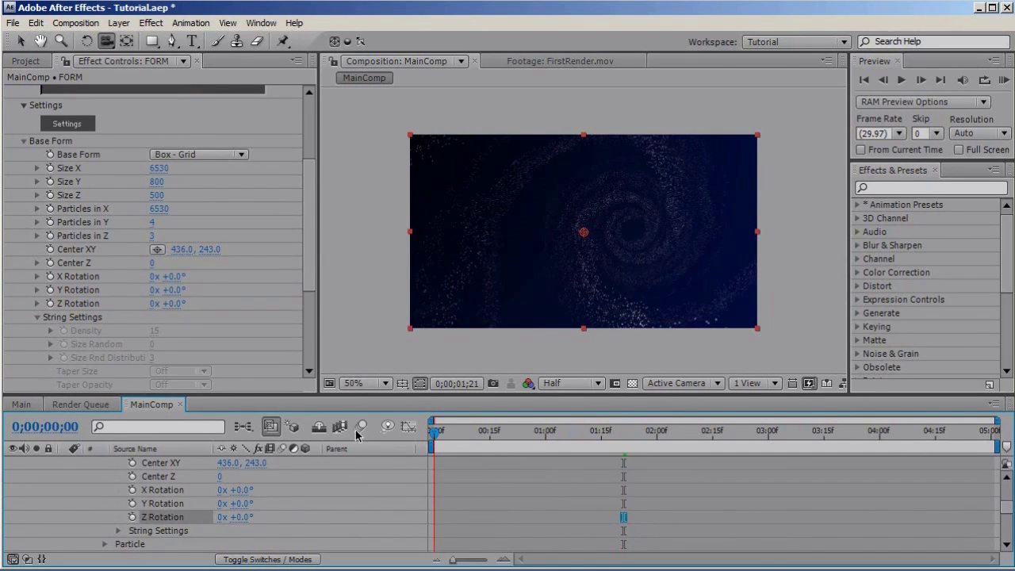
Collapse the FORM layer's properties and the MP3 layer's waveform in the timeline.
{"action": "scroll", "coordinate": [103, 535], "scroll_direction": "up", "scroll_amount": 4}
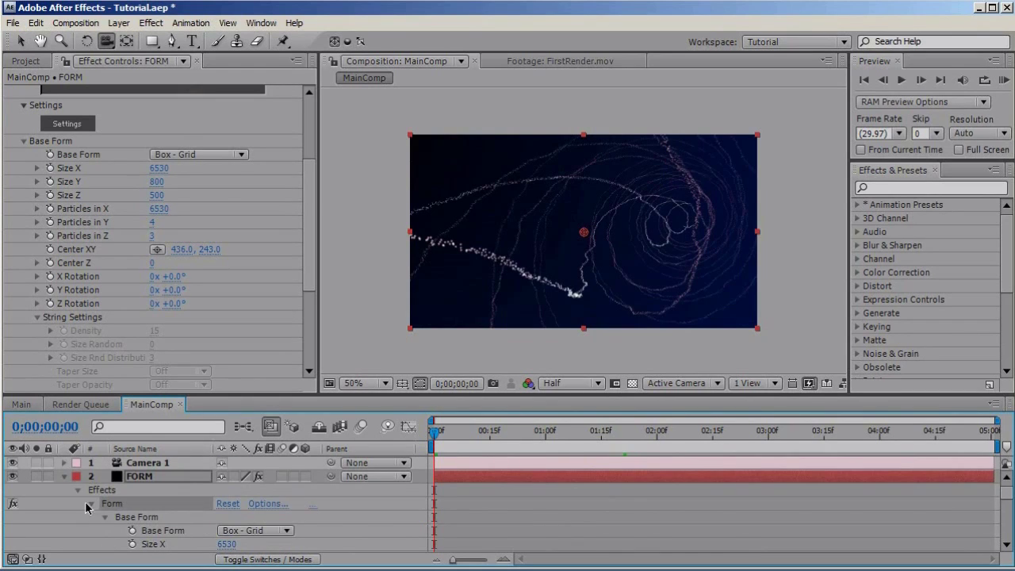
{"action": "left_click", "coordinate": [64, 476]}
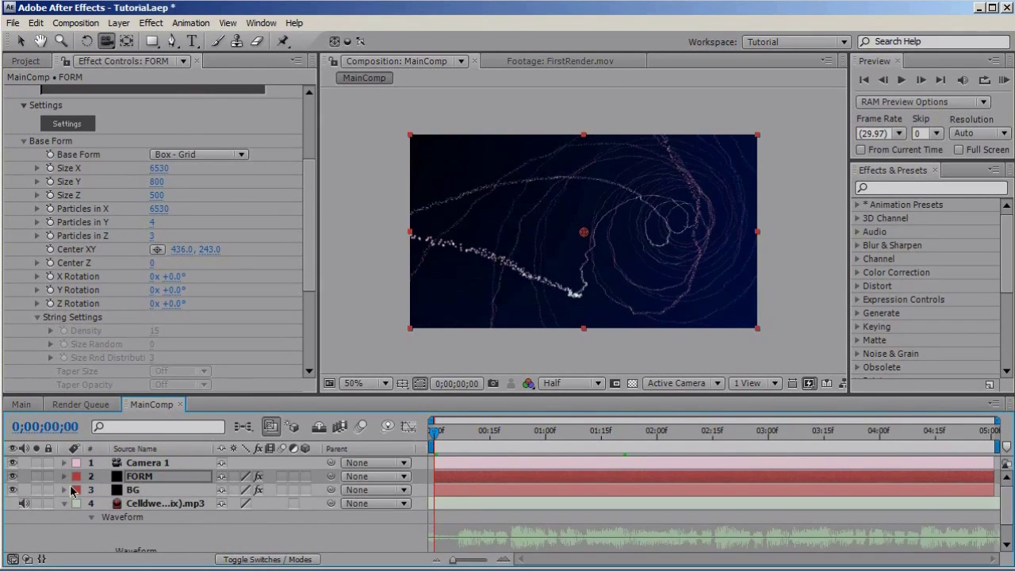
{"action": "left_click", "coordinate": [68, 504]}
{"action": "left_click", "coordinate": [64, 504]}
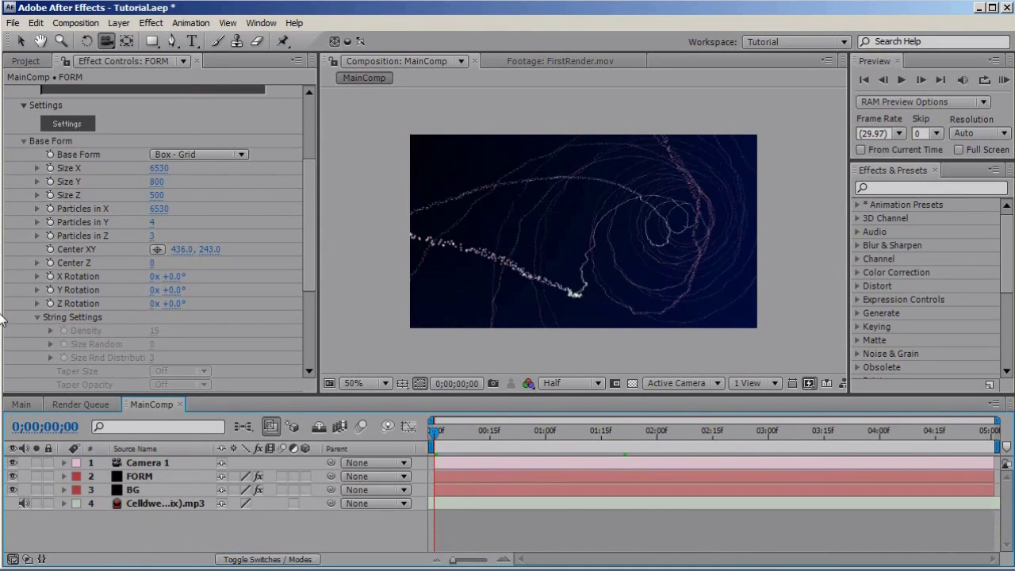
Turn on Camera 1's Depth of Field with a 175% Blur Level, then select FORM.
{"action": "left_click", "coordinate": [146, 467]}
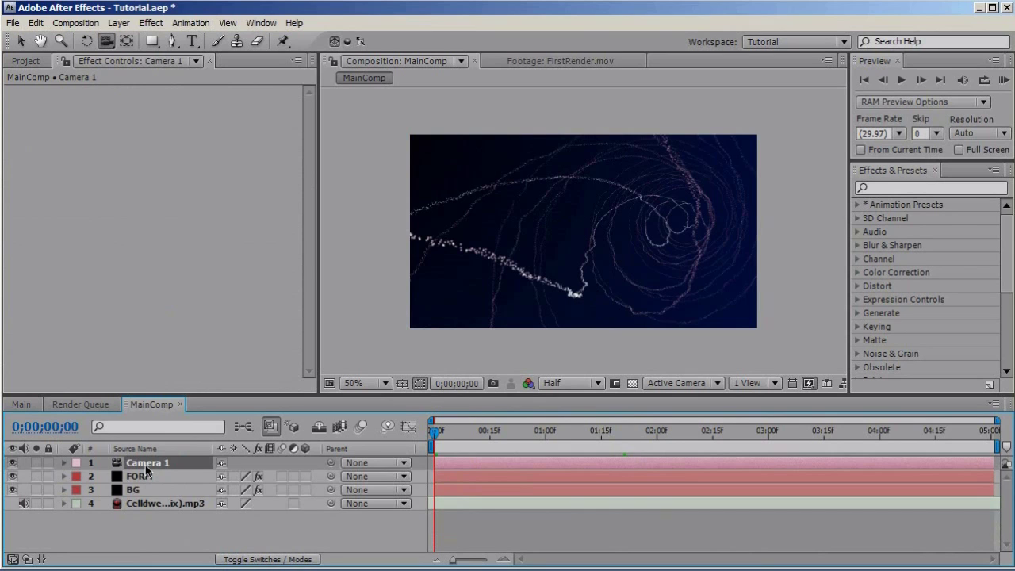
{"action": "key", "text": "a"}
{"action": "key", "text": "a"}
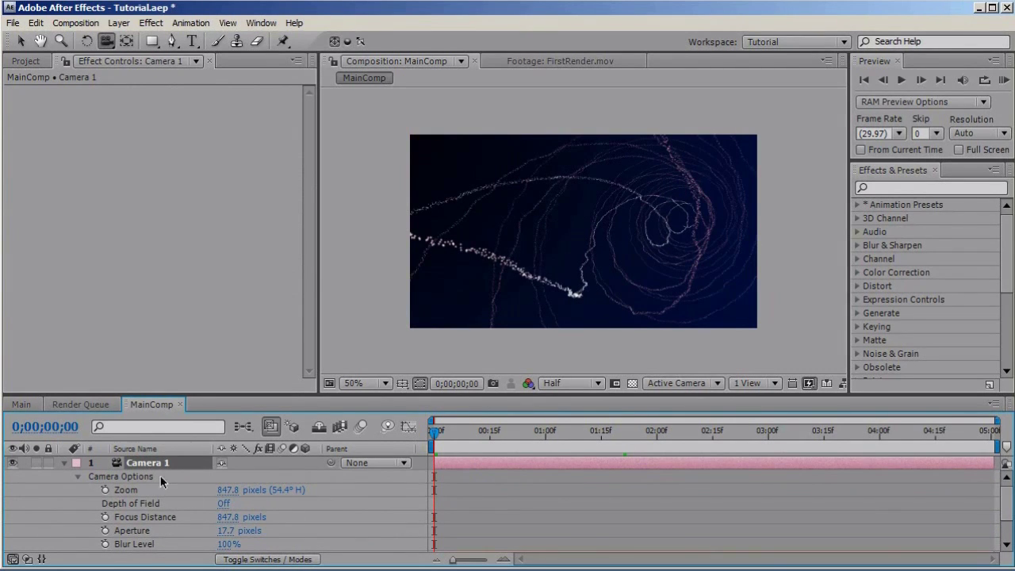
{"action": "left_click", "coordinate": [224, 503]}
{"action": "scroll", "coordinate": [311, 504], "scroll_direction": "down", "scroll_amount": 2}
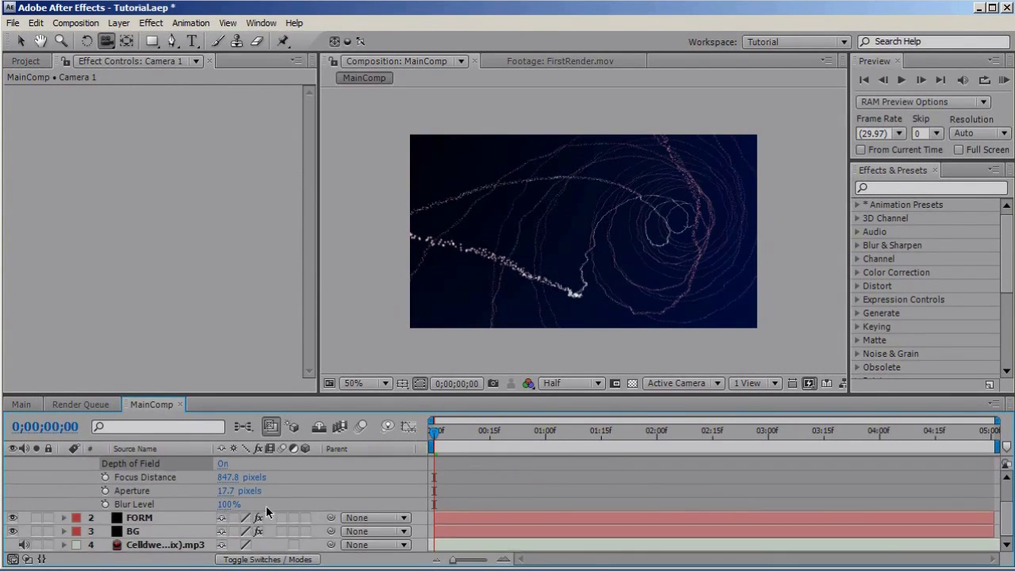
{"action": "left_click", "coordinate": [228, 503]}
{"action": "type", "text": "175"}
{"action": "key", "text": "Return"}
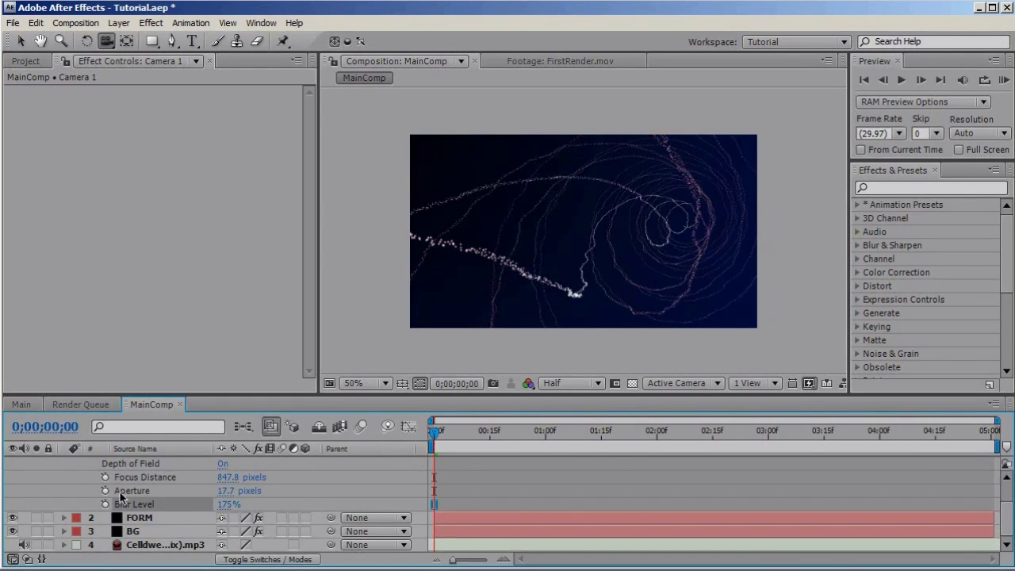
{"action": "left_click", "coordinate": [135, 518]}
{"action": "left_click_drag", "start_coordinate": [309, 162], "coordinate": [326, 343]}
Set Form's render mode to Full Render + DOF Square (AE) and collapse Base Form.
{"action": "left_click", "coordinate": [184, 384]}
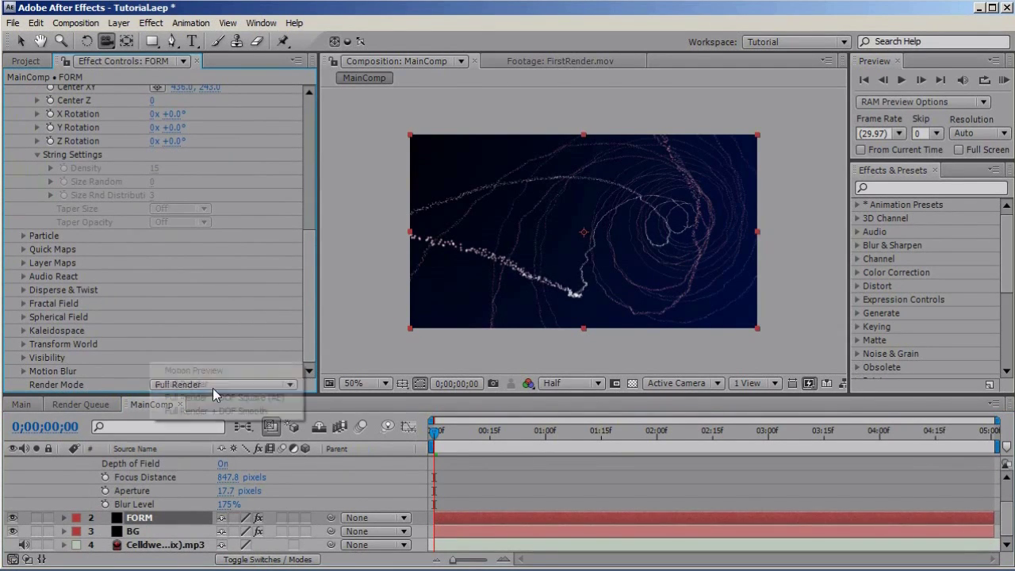
{"action": "left_click", "coordinate": [288, 401]}
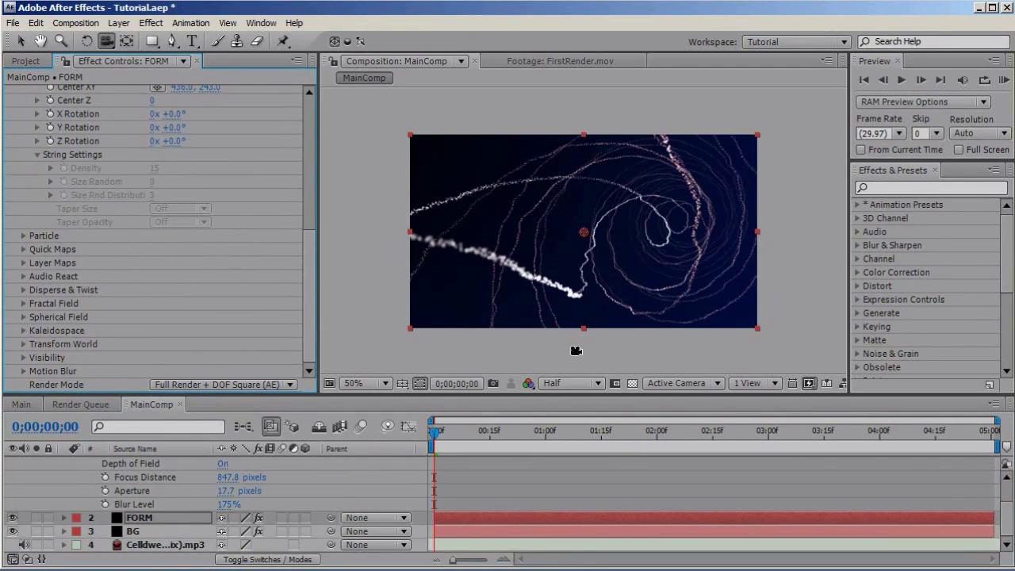
{"action": "scroll", "coordinate": [14, 230], "scroll_direction": "up", "scroll_amount": 5}
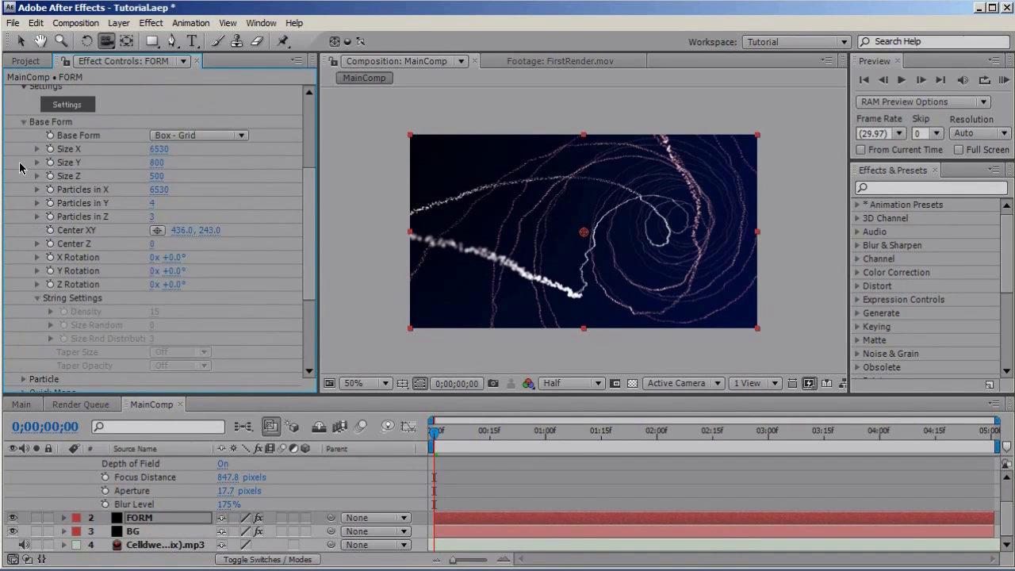
{"action": "left_click", "coordinate": [25, 229]}
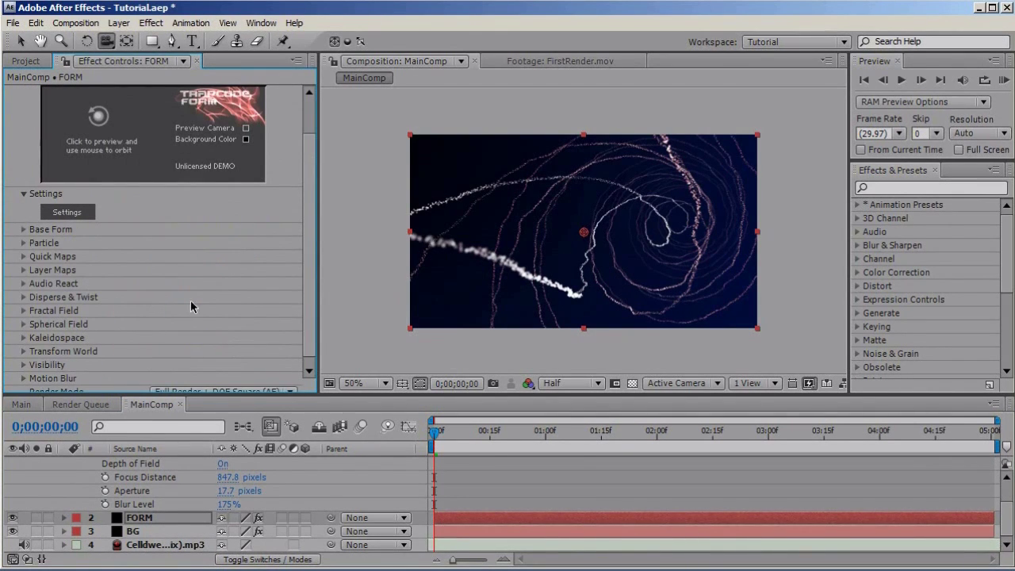
{"action": "scroll", "coordinate": [233, 156], "scroll_direction": "up", "scroll_amount": 2}
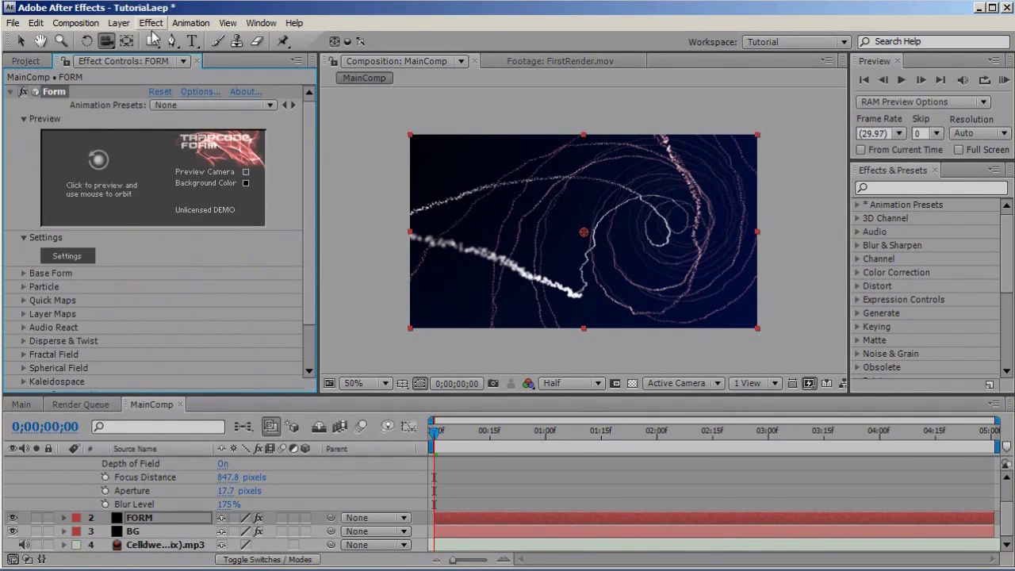
Add Effect > Stylize > Glow to FORM, then collapse the Glow and Form effects.
{"action": "left_click", "coordinate": [151, 22]}
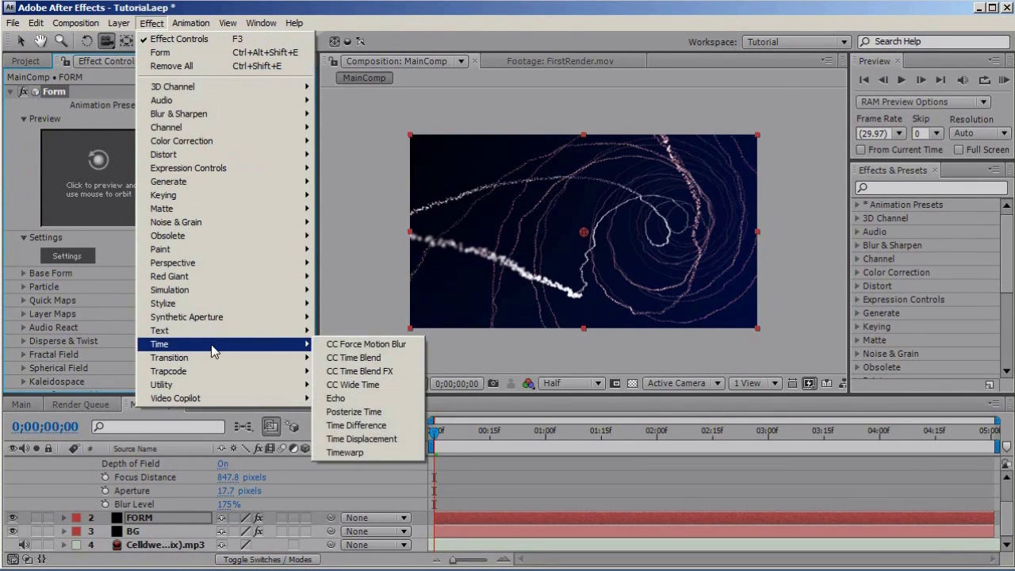
{"action": "mouse_move", "coordinate": [238, 311]}
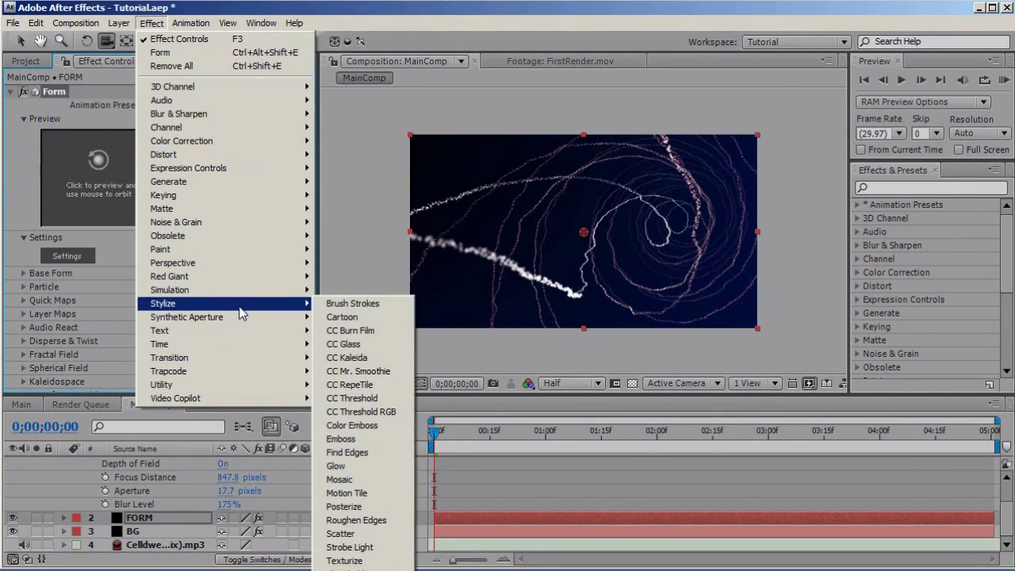
{"action": "left_click", "coordinate": [364, 469]}
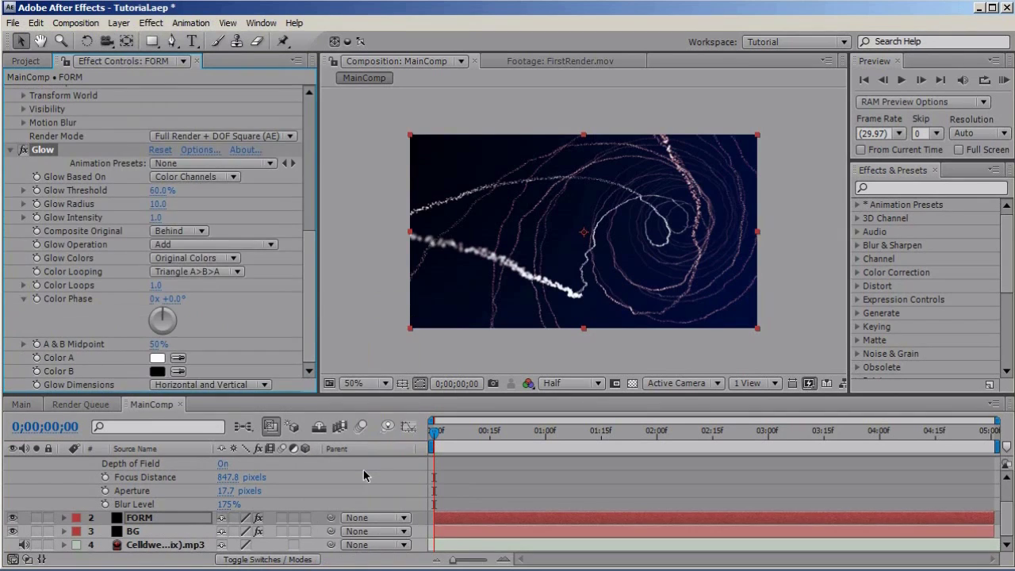
{"action": "left_click", "coordinate": [11, 150]}
{"action": "scroll", "coordinate": [308, 288], "scroll_direction": "up", "scroll_amount": 3}
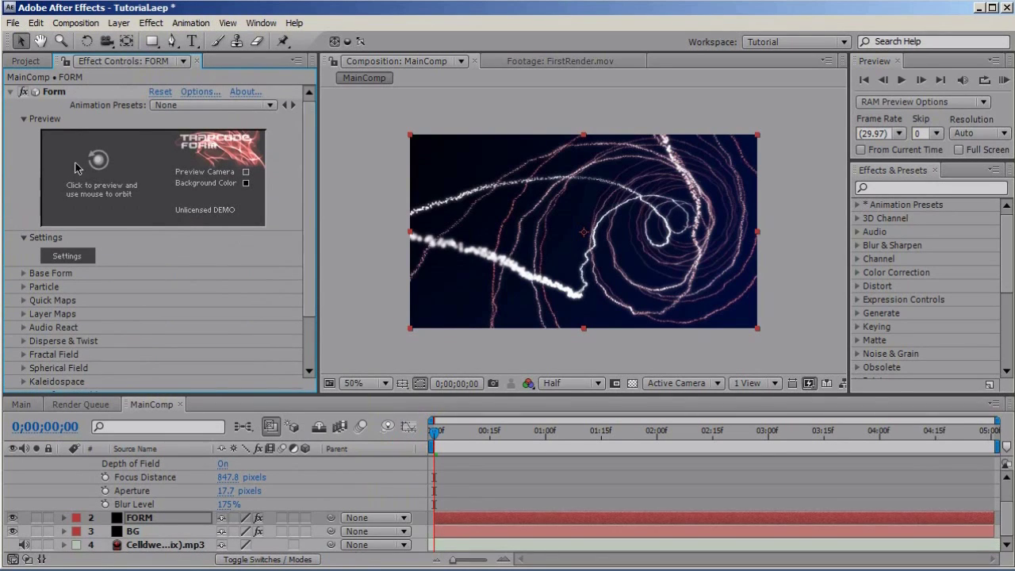
{"action": "left_click", "coordinate": [10, 92]}
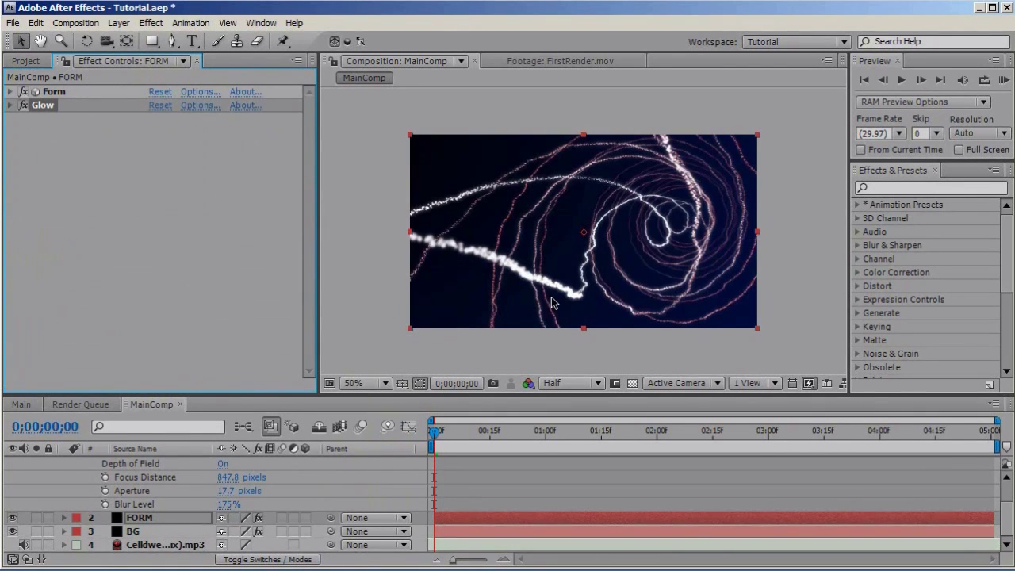
{"action": "scroll", "coordinate": [547, 510], "scroll_direction": "up", "scroll_amount": 2}
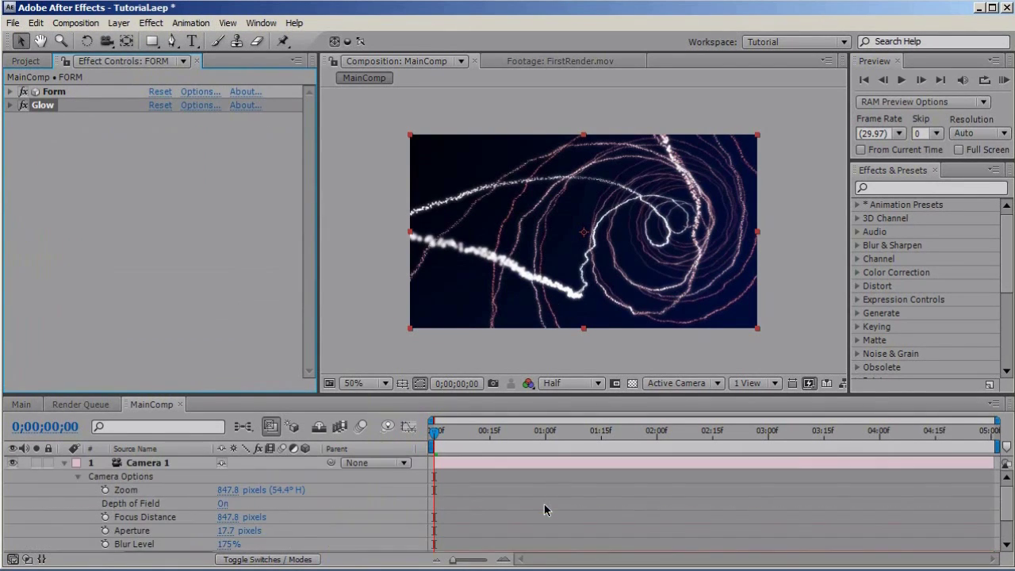
Add a black, comp-sized solid named FADER as the top layer of MainComp.
{"action": "left_click", "coordinate": [64, 462]}
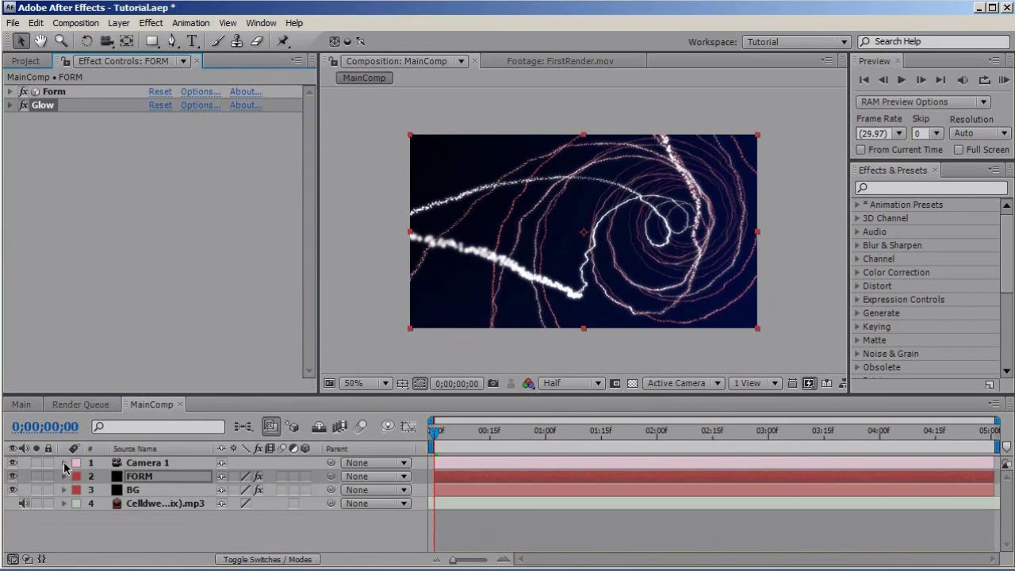
{"action": "left_click", "coordinate": [582, 530]}
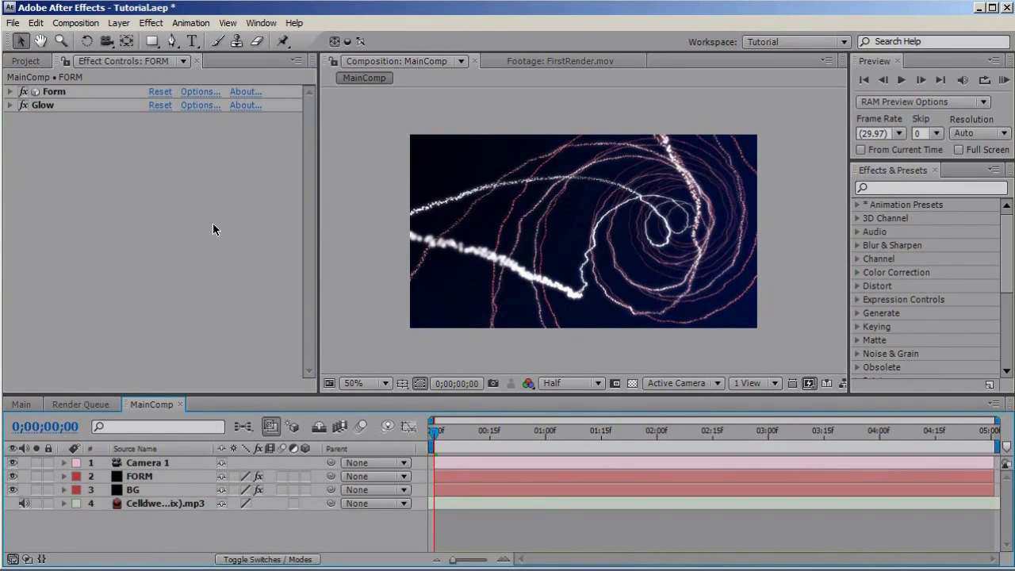
{"action": "left_click", "coordinate": [119, 23]}
{"action": "mouse_move", "coordinate": [143, 41]}
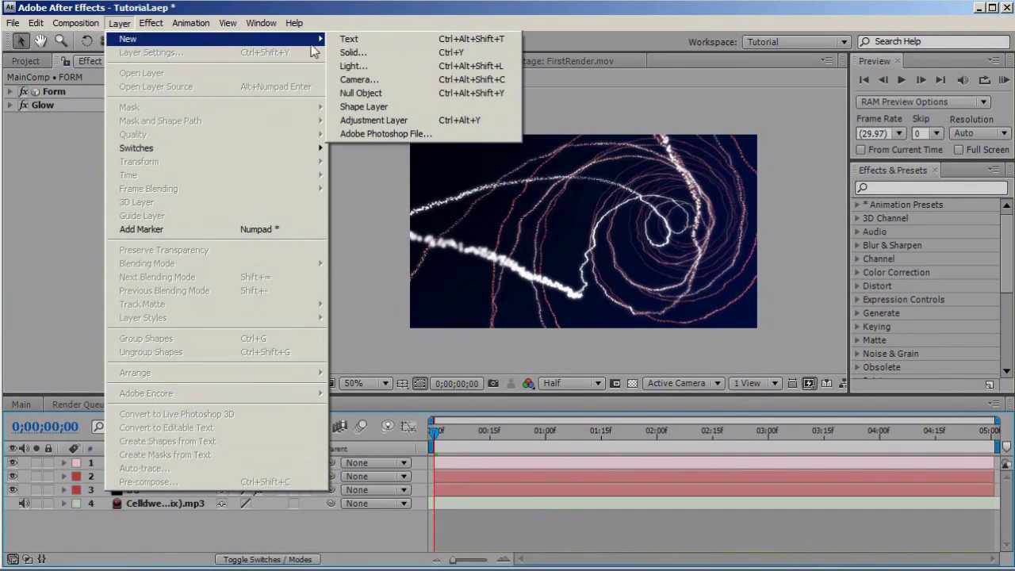
{"action": "left_click", "coordinate": [384, 57]}
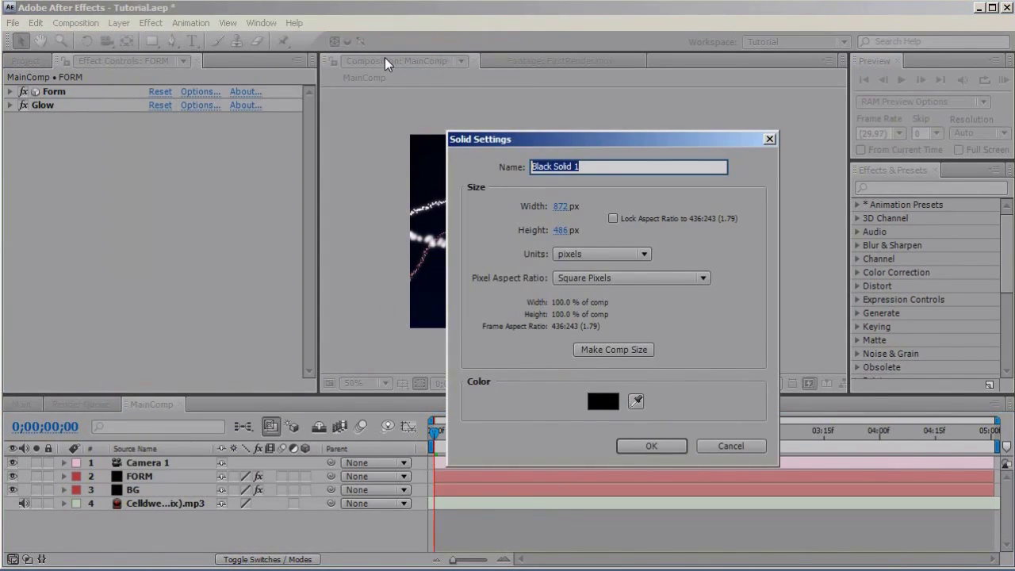
{"action": "type", "text": "fa"}
{"action": "key", "text": "Tab"}
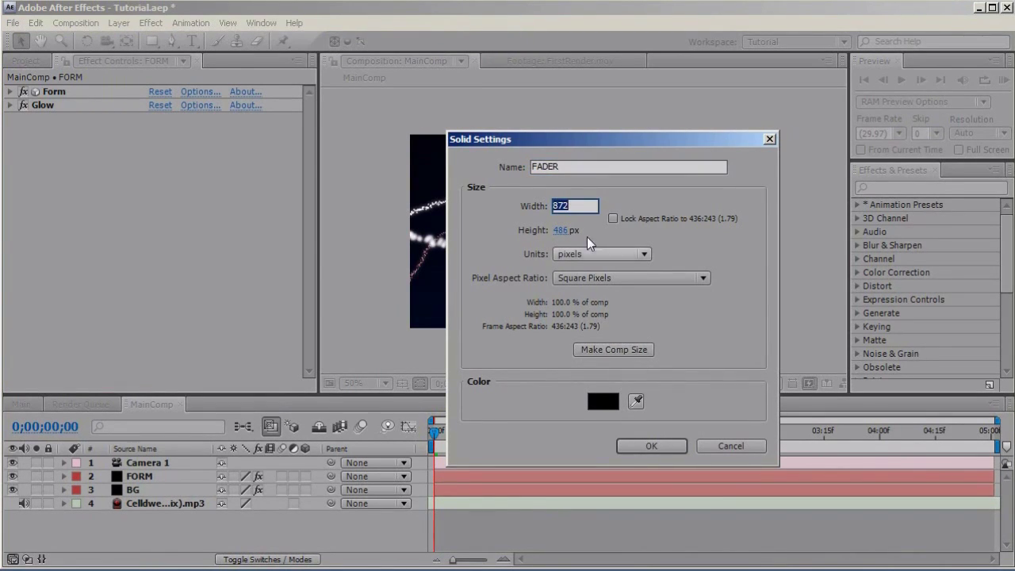
{"action": "left_click", "coordinate": [615, 354]}
{"action": "left_click", "coordinate": [610, 404]}
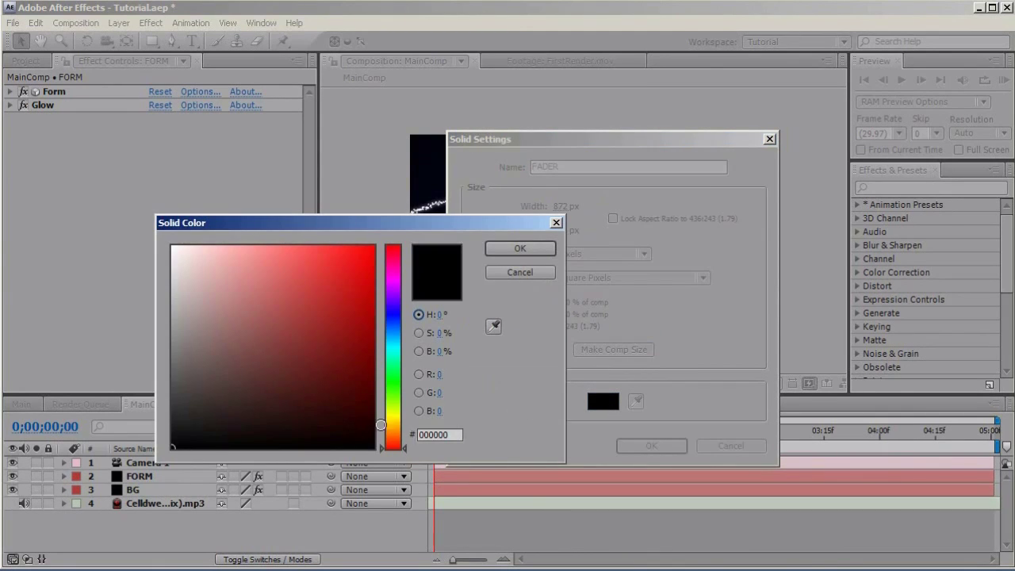
{"action": "left_click", "coordinate": [503, 249]}
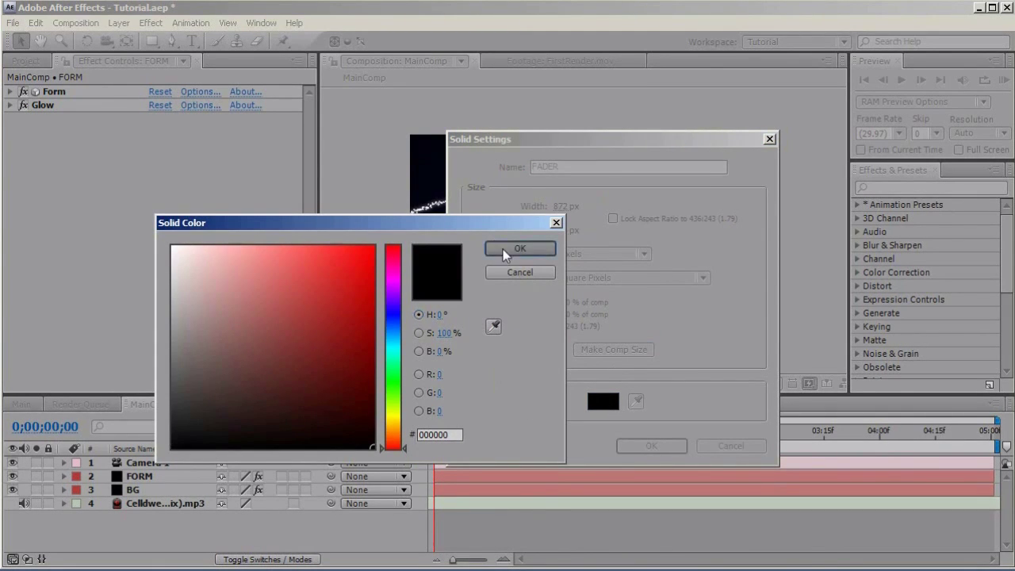
{"action": "left_click", "coordinate": [622, 445]}
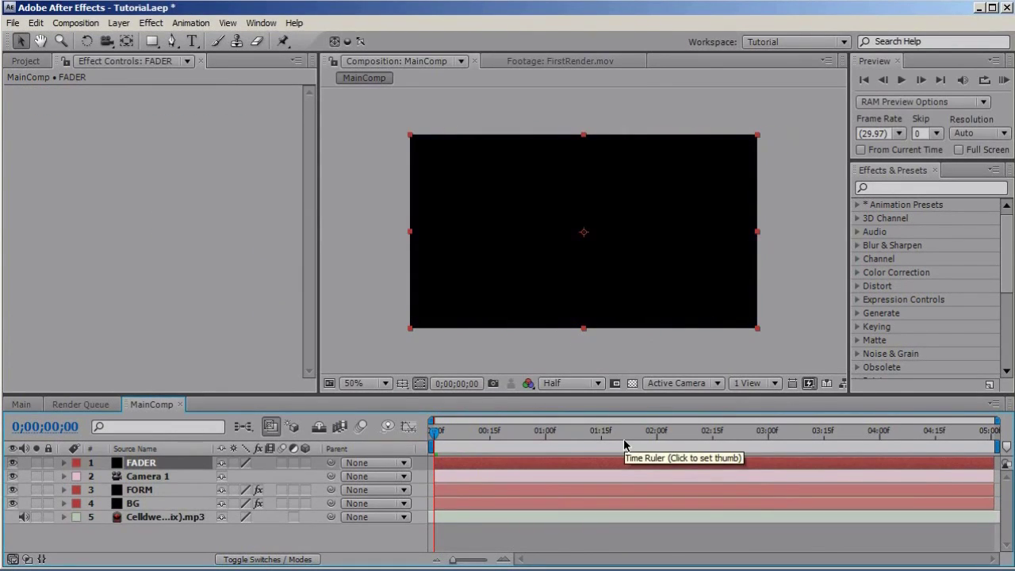
Keyframe FADER's Opacity at 100% on frame 0 and 0% at frame 20.
{"action": "key", "text": "t"}
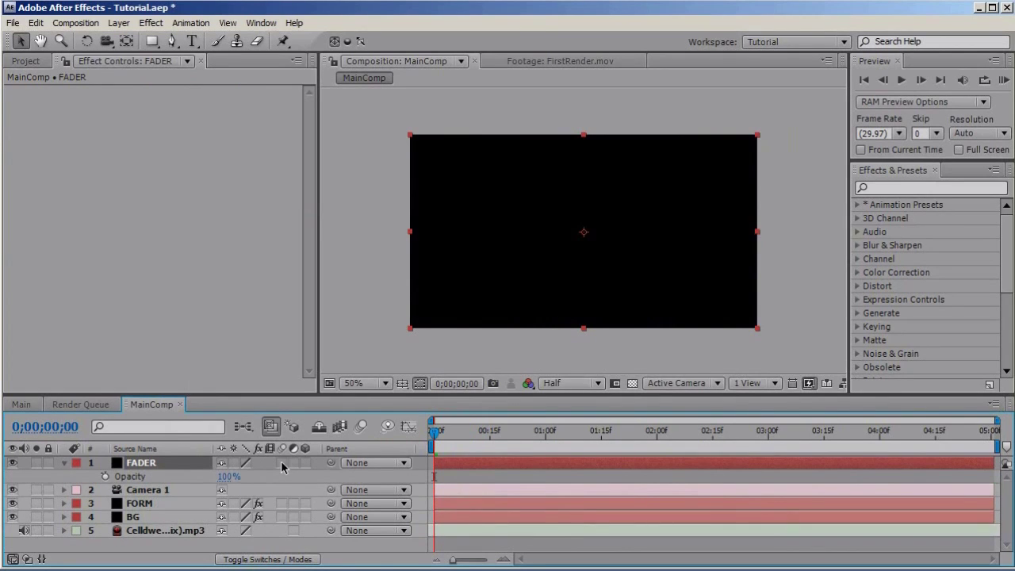
{"action": "left_click", "coordinate": [106, 475]}
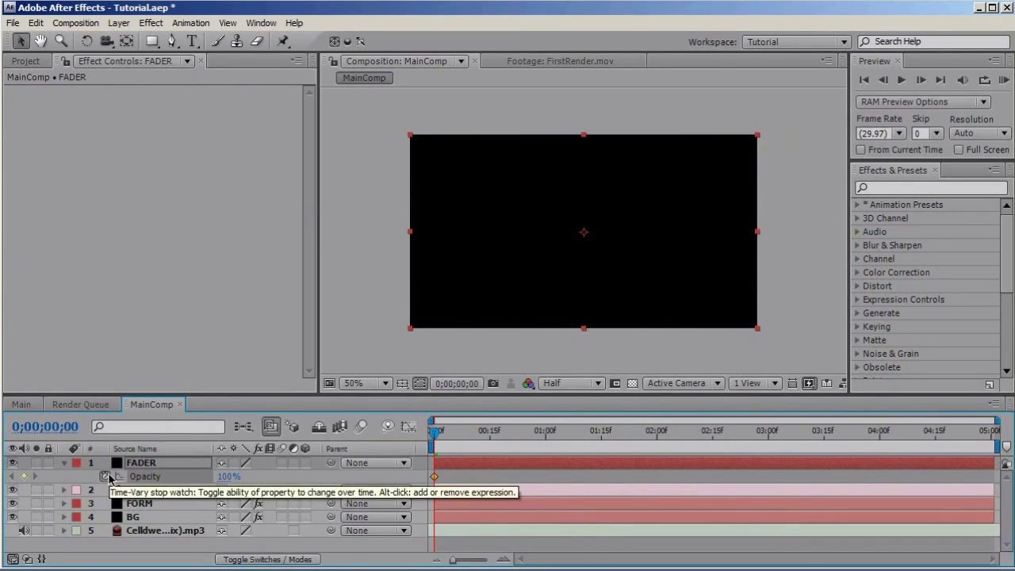
{"action": "left_click", "coordinate": [456, 384]}
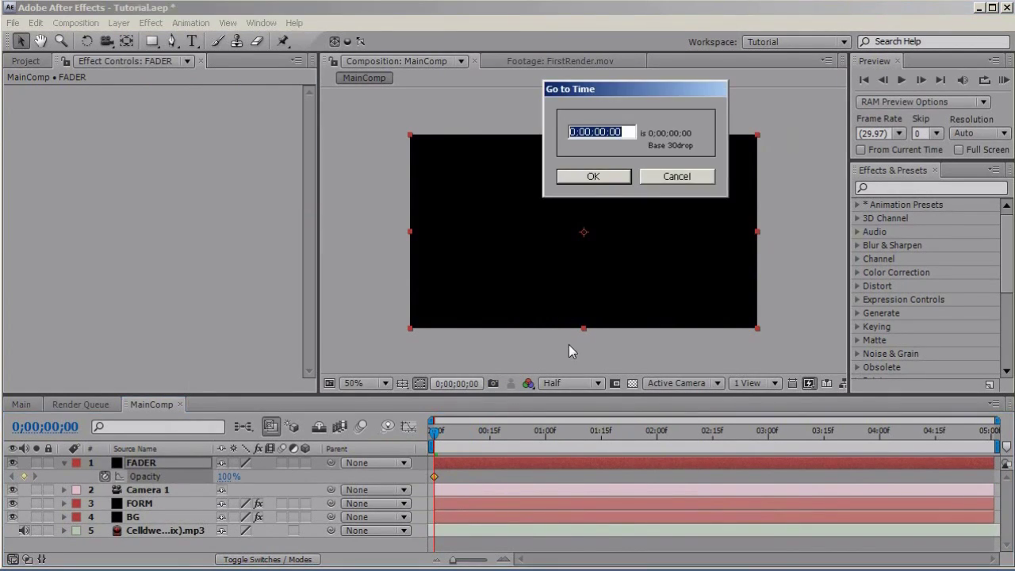
{"action": "type", "text": "20"}
{"action": "key", "text": "Return"}
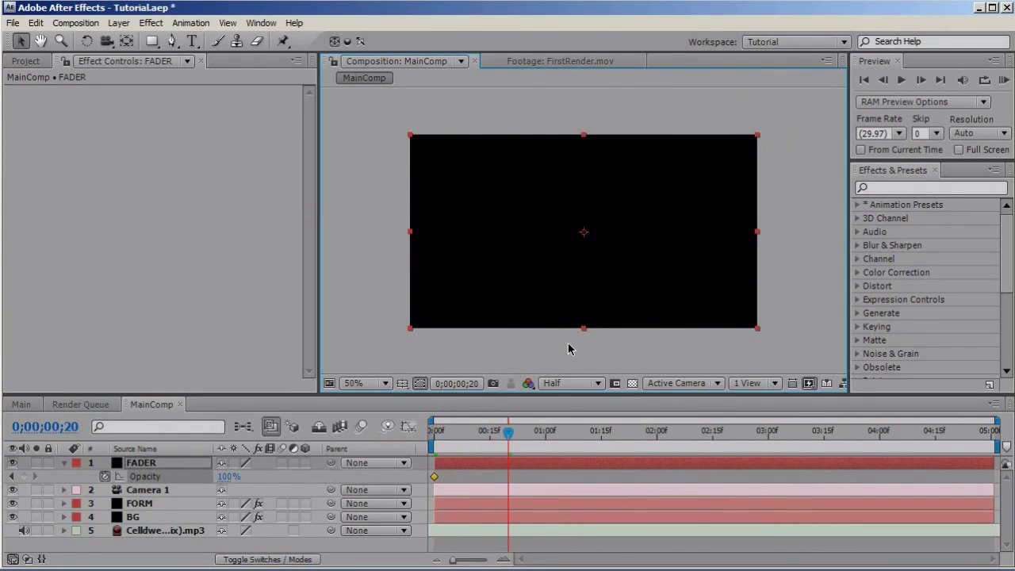
{"action": "left_click", "coordinate": [23, 476]}
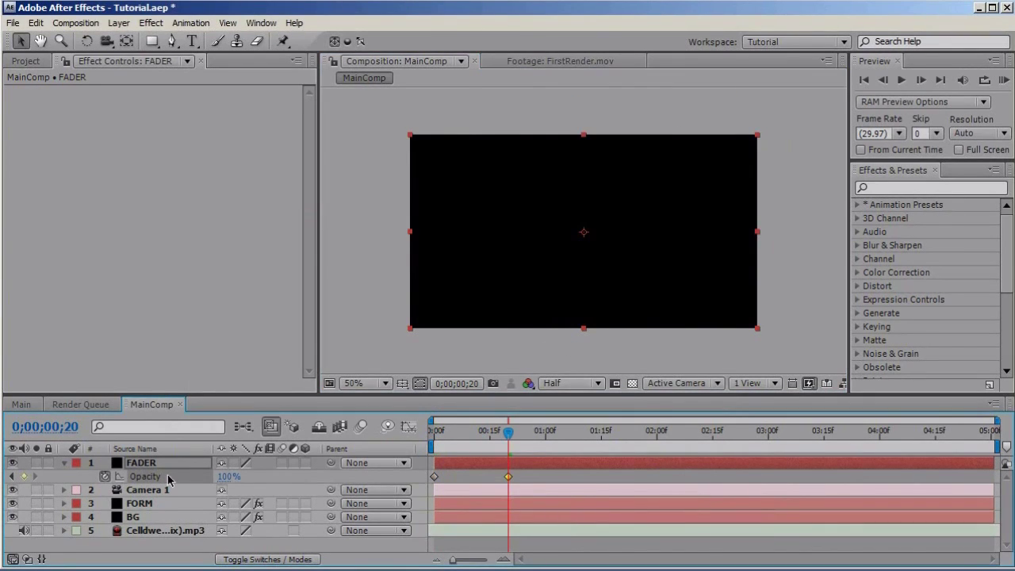
{"action": "left_click", "coordinate": [228, 475]}
{"action": "type", "text": "0"}
{"action": "key", "text": "Return"}
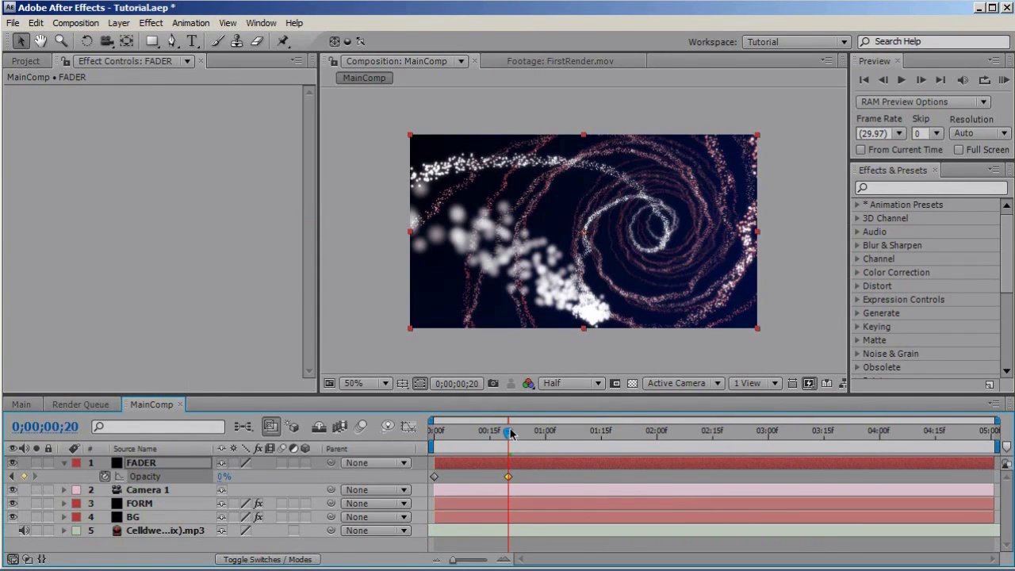
Set FADER's Opacity back to 100% at the end of the comp.
{"action": "left_click", "coordinate": [787, 431]}
{"action": "left_click_drag", "start_coordinate": [799, 429], "coordinate": [990, 431]}
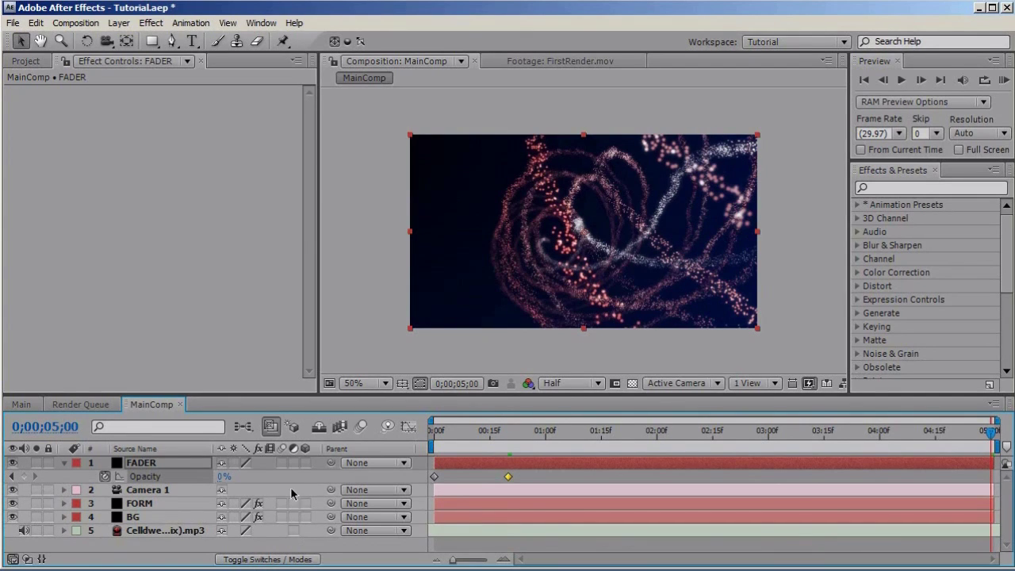
{"action": "left_click", "coordinate": [223, 477]}
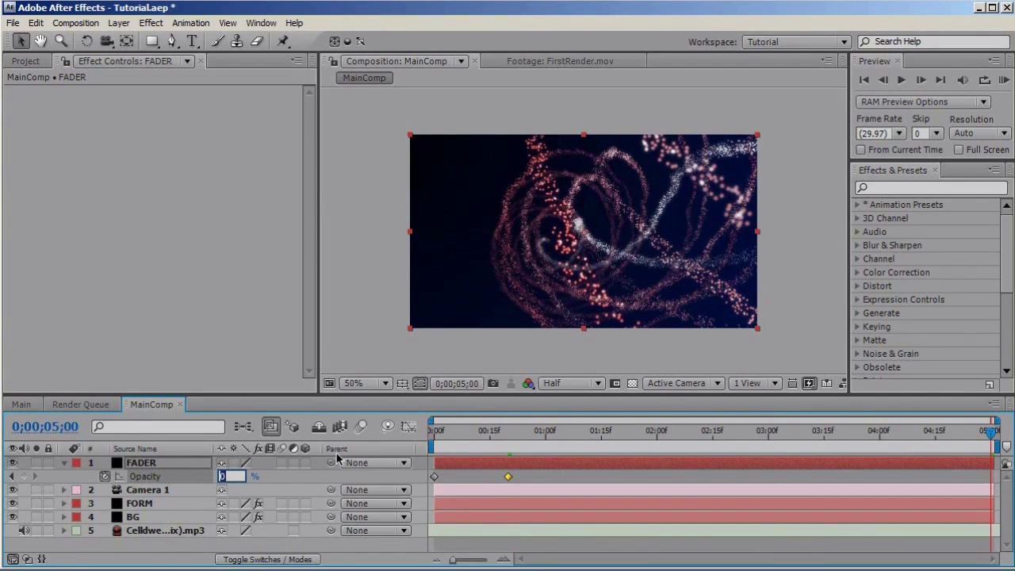
{"action": "type", "text": "100"}
{"action": "key", "text": "Return"}
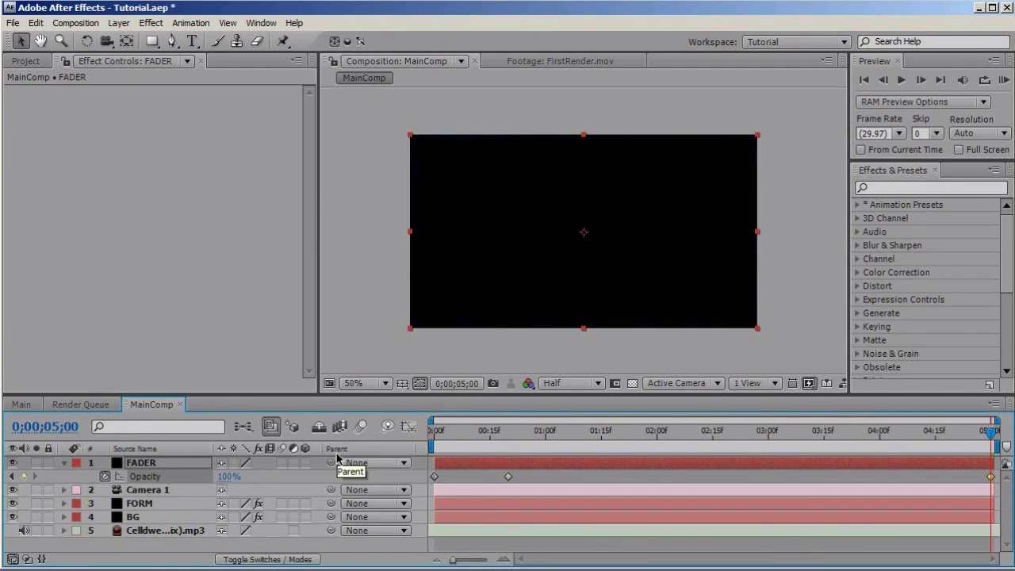
Add a 0% Opacity keyframe at 0;00;04;10 and save the project.
{"action": "left_click", "coordinate": [450, 385]}
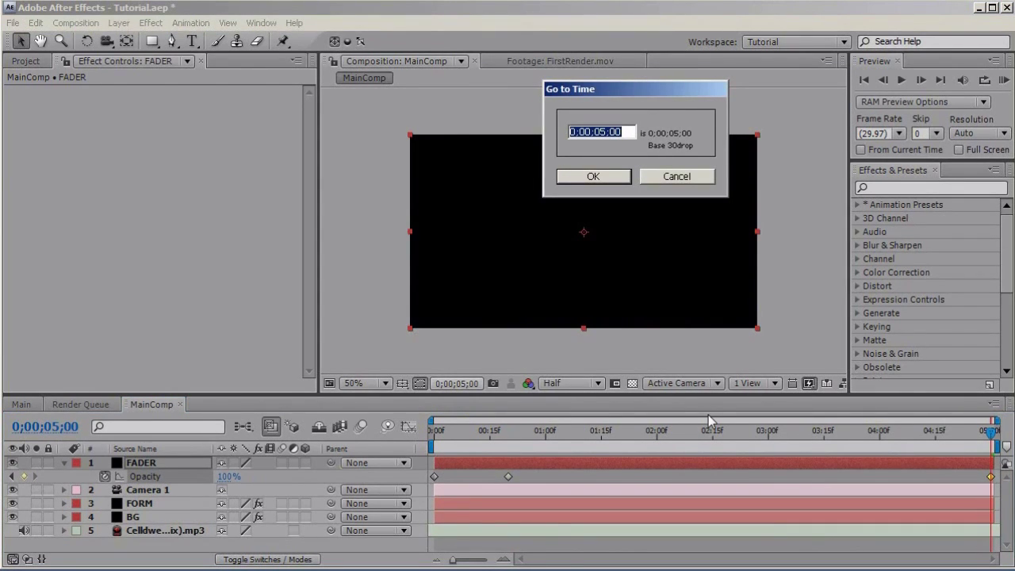
{"action": "type", "text": "4,"}
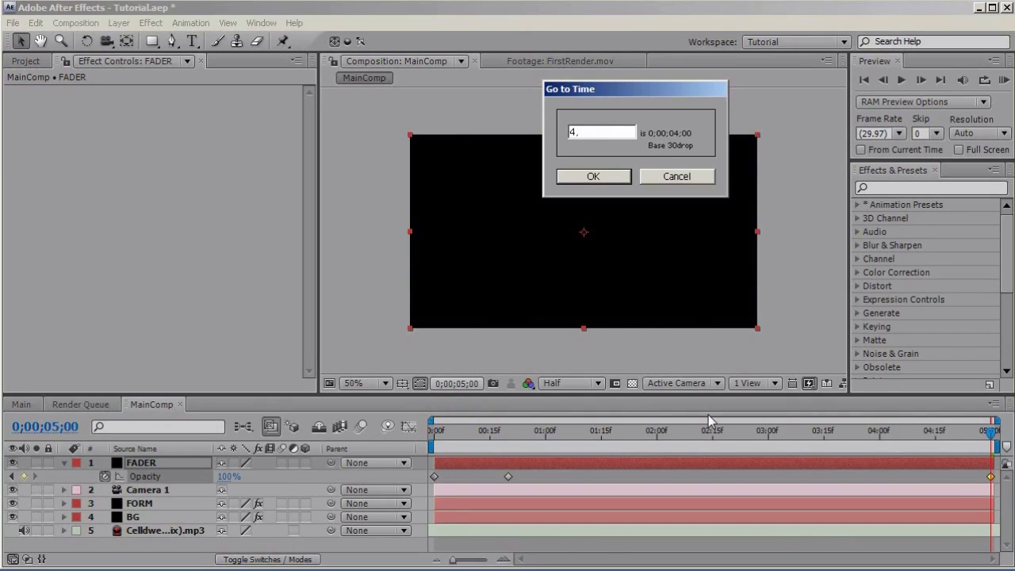
{"action": "type", "text": ".10"}
{"action": "key", "text": "Return"}
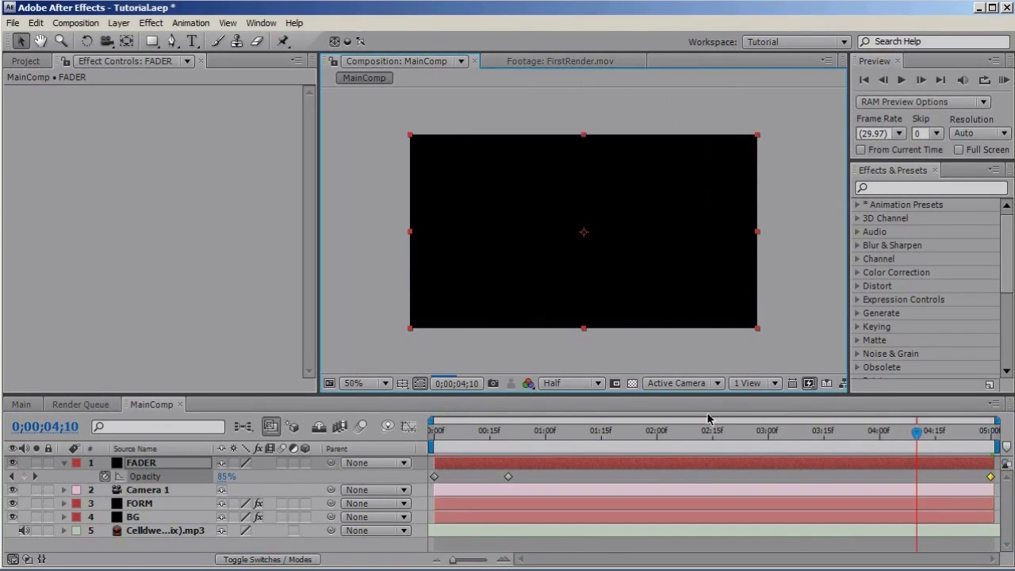
{"action": "key", "text": "ctrl+s"}
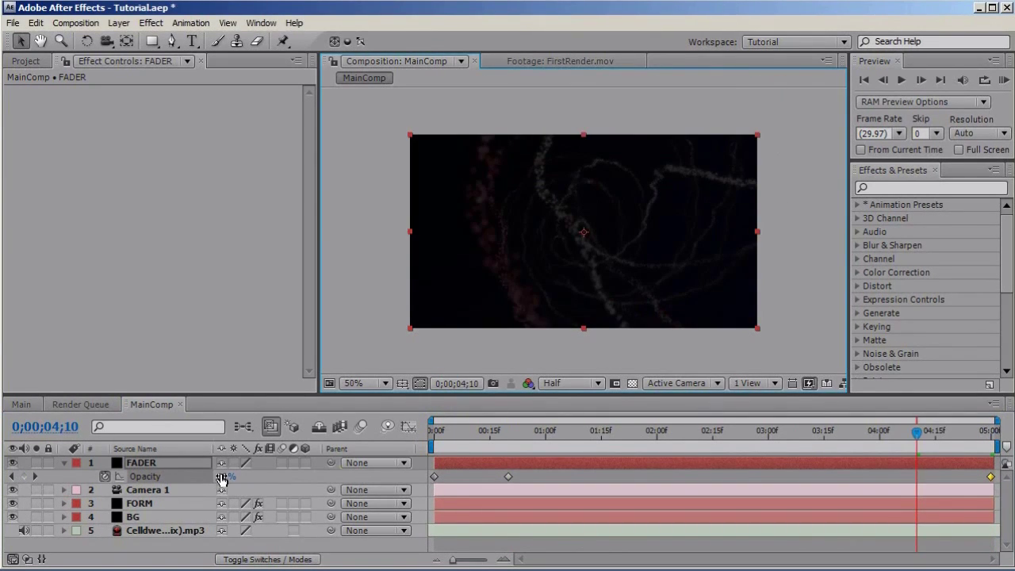
{"action": "left_click", "coordinate": [223, 476]}
{"action": "type", "text": "100"}
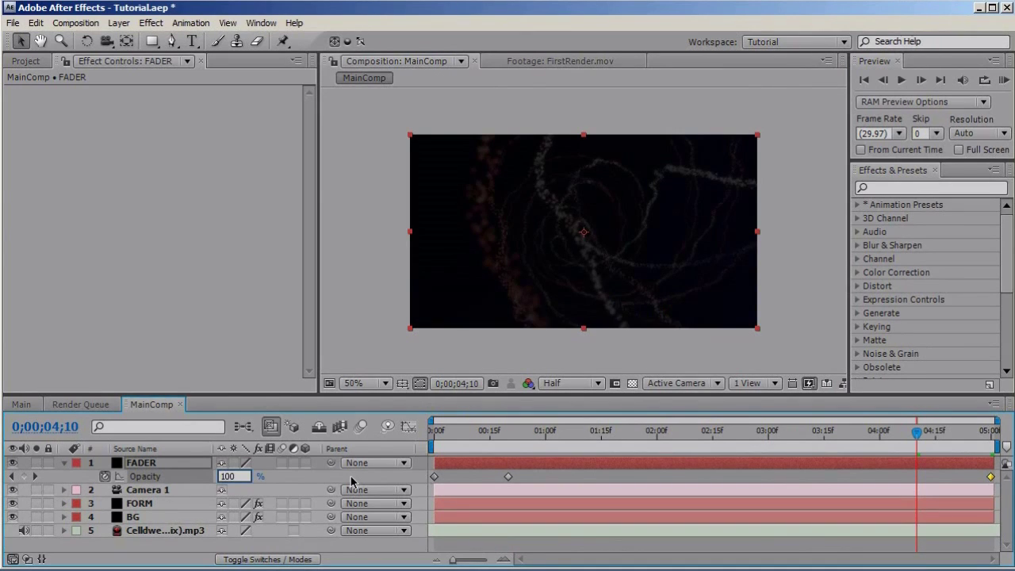
{"action": "key", "text": "Return"}
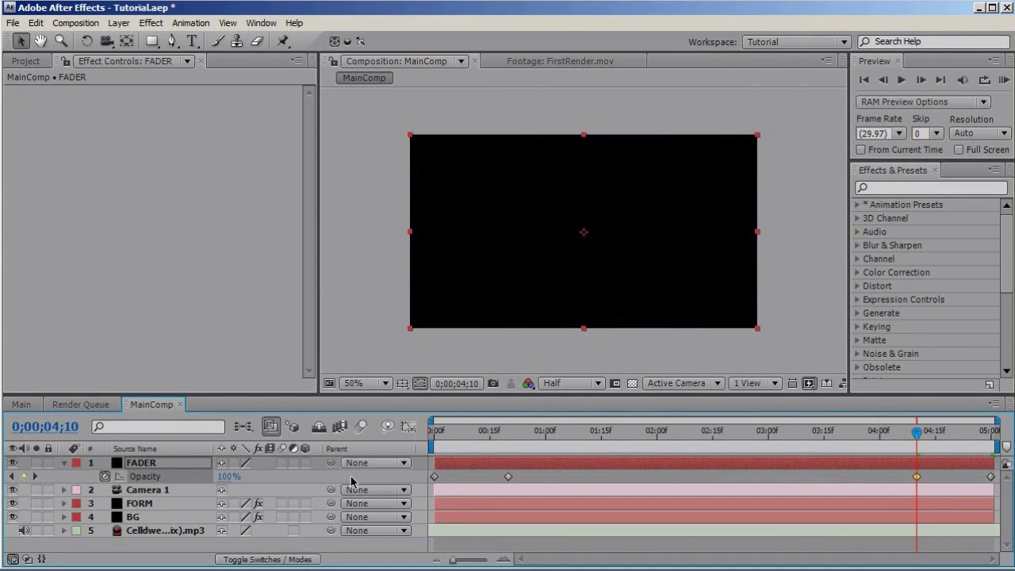
{"action": "left_click", "coordinate": [225, 477]}
{"action": "type", "text": "0"}
{"action": "key", "text": "Return"}
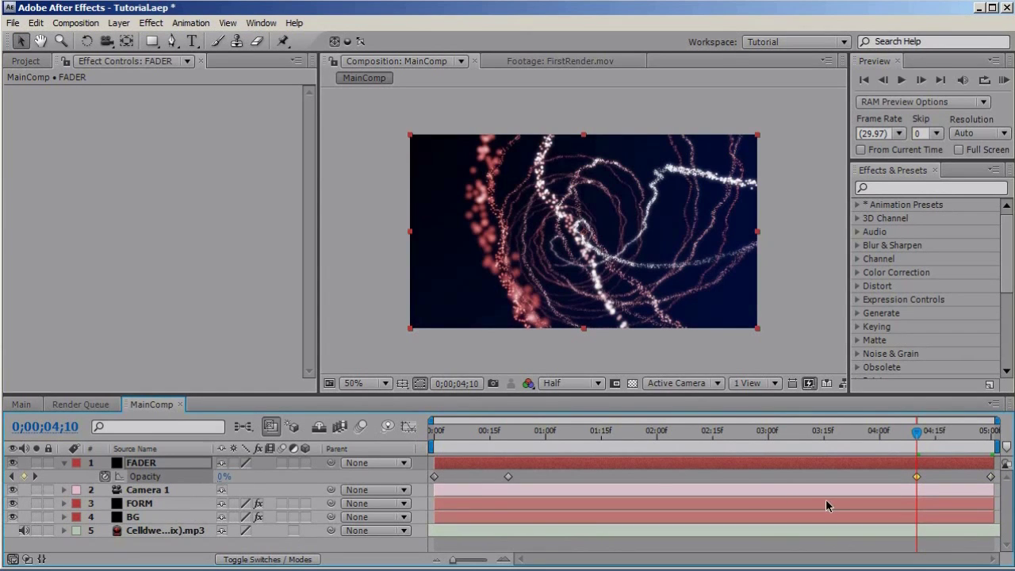
Scrub from the comp end back toward 4;10 to check the fade to black.
{"action": "left_click", "coordinate": [989, 478]}
{"action": "left_click", "coordinate": [989, 435]}
{"action": "left_click_drag", "start_coordinate": [989, 434], "coordinate": [921, 446]}
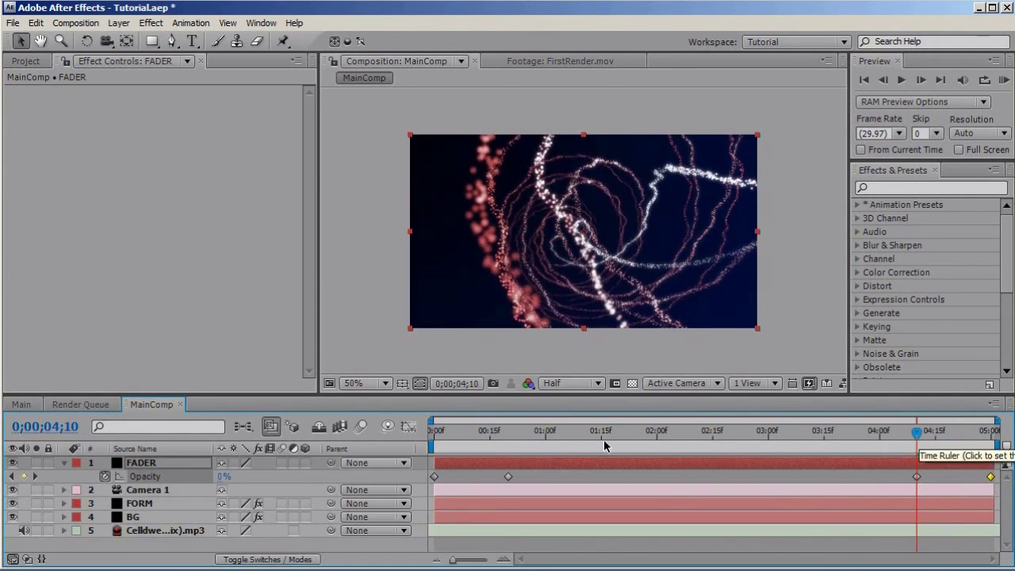
{"action": "left_click", "coordinate": [188, 532]}
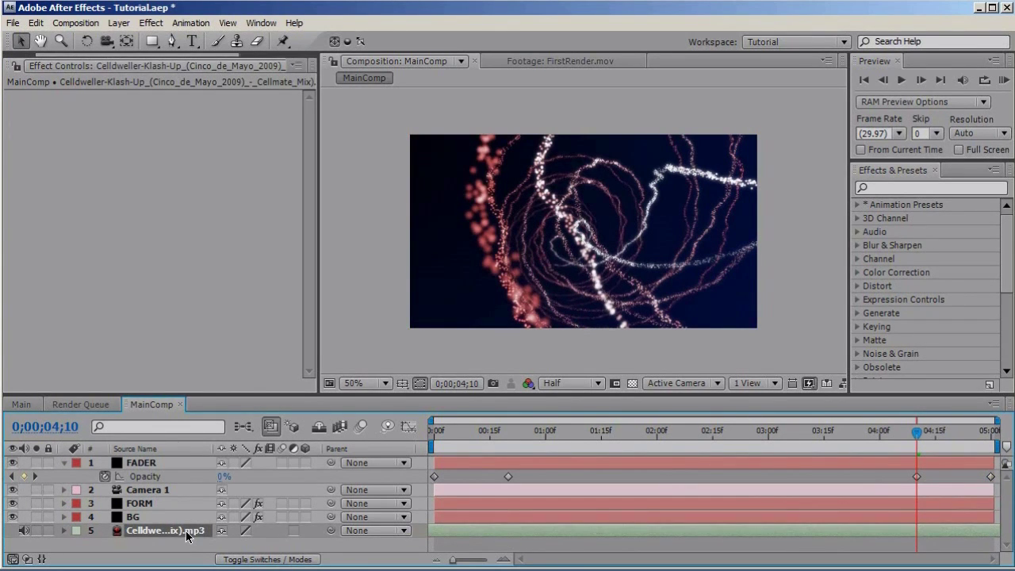
Reveal the mp3 layer's Audio Levels and set its first keyframe at frame 0.
{"action": "left_click_drag", "start_coordinate": [287, 395], "coordinate": [280, 359]}
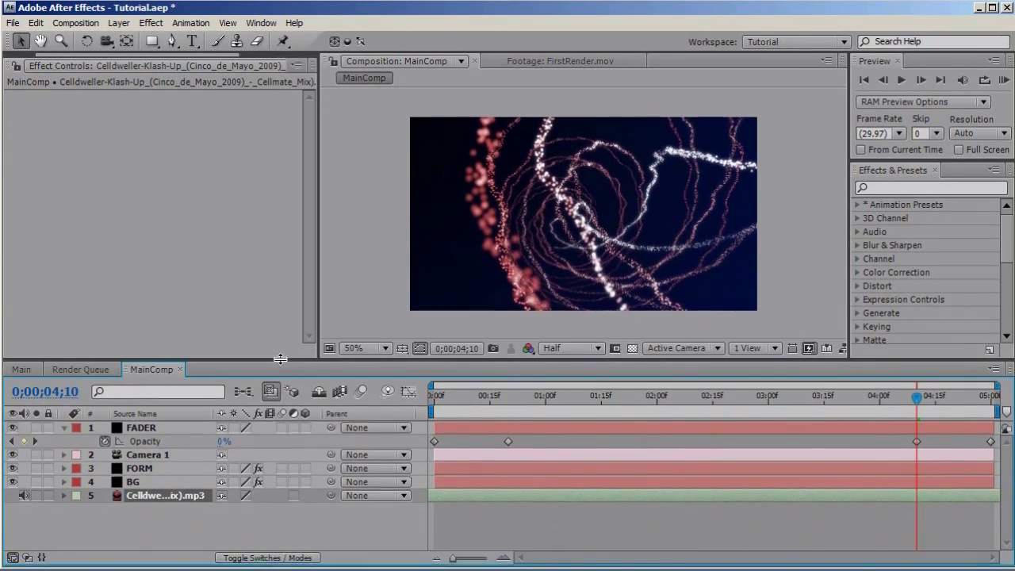
{"action": "key", "text": "l"}
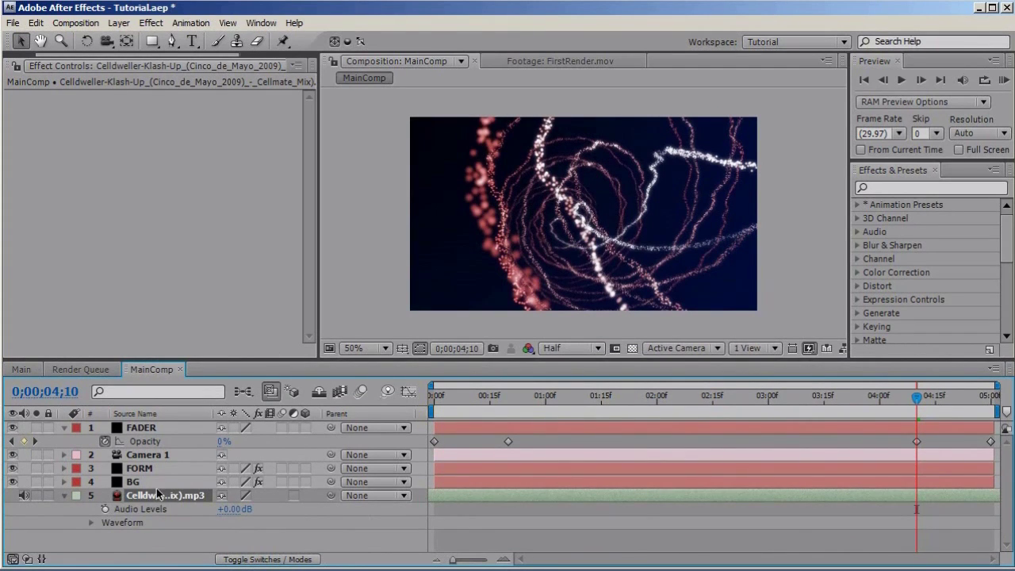
{"action": "left_click_drag", "start_coordinate": [911, 406], "coordinate": [897, 404]}
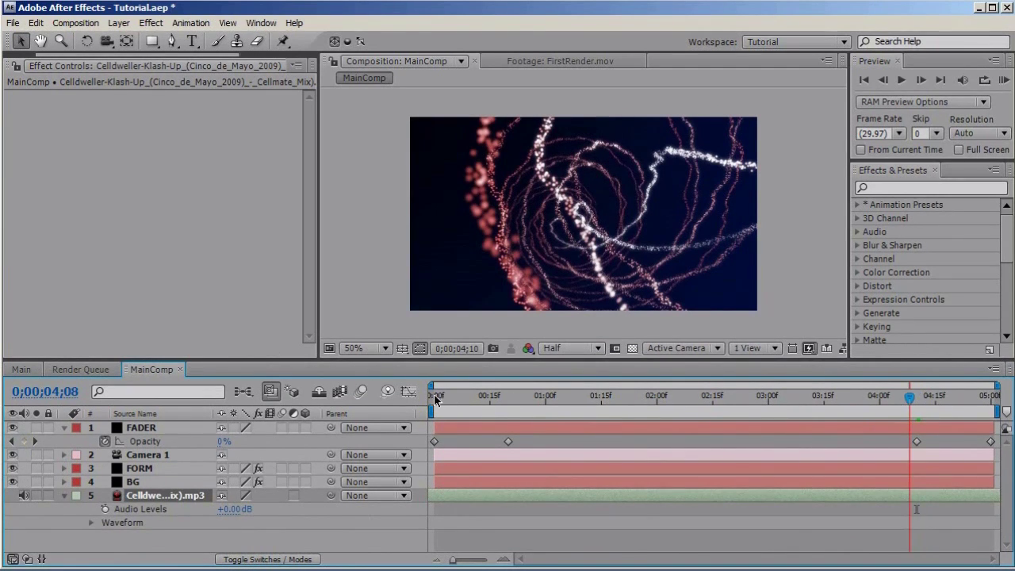
{"action": "left_click", "coordinate": [434, 396]}
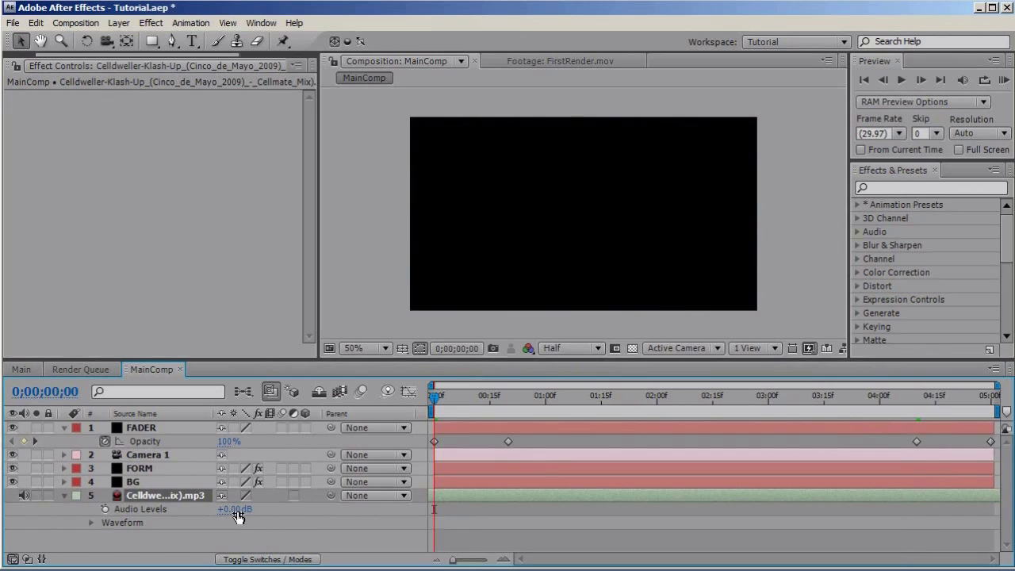
{"action": "left_click", "coordinate": [104, 509]}
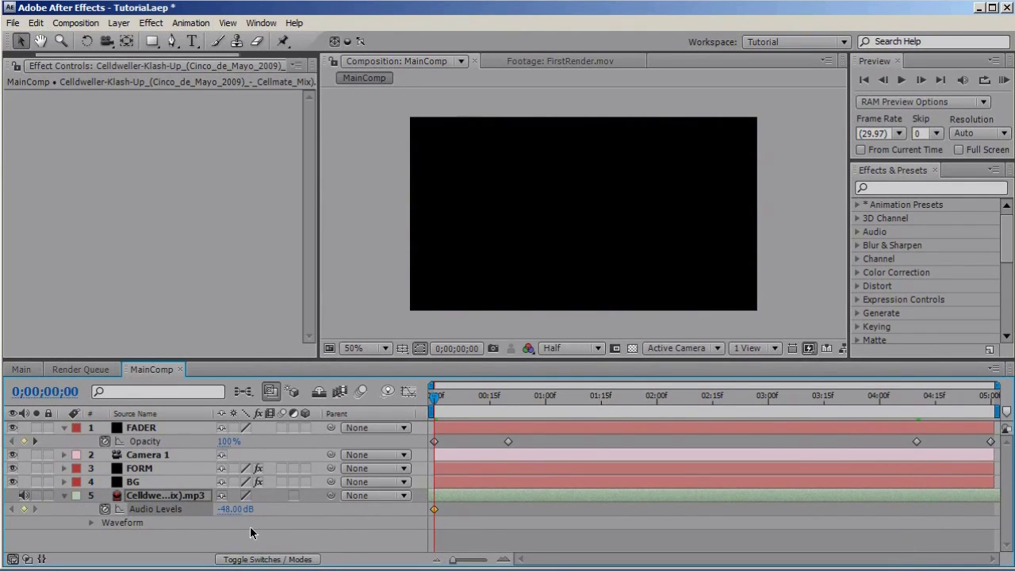
Set the music's Audio Levels to 0 dB at frame 20.
{"action": "left_click", "coordinate": [448, 400]}
{"action": "left_click", "coordinate": [508, 404]}
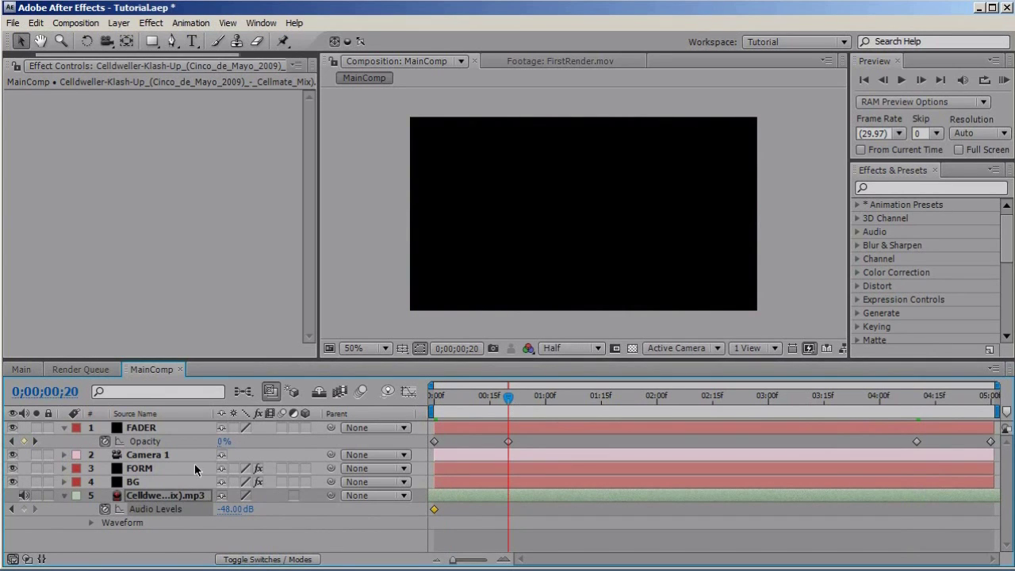
{"action": "left_click", "coordinate": [223, 508]}
{"action": "type", "text": "0"}
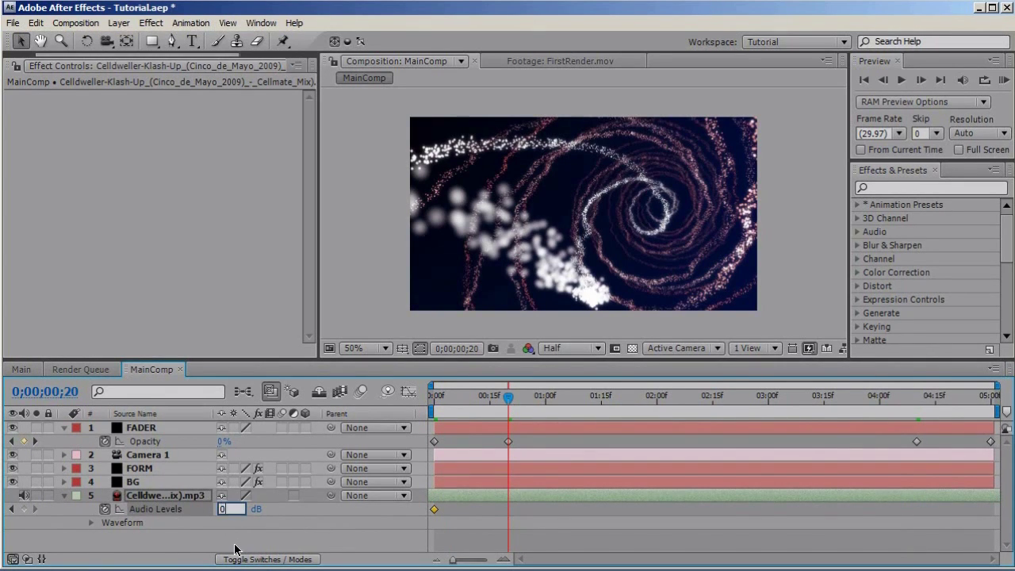
{"action": "key", "text": "Return"}
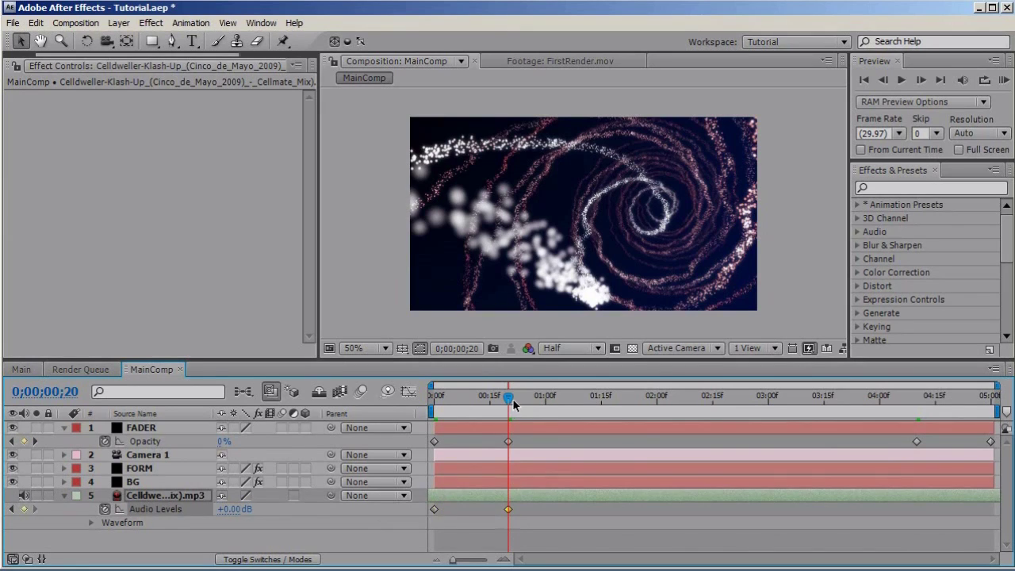
Add a 0 dB Audio Levels keyframe at 0;00;04;10.
{"action": "key", "text": "Page_Down"}
{"action": "left_click_drag", "start_coordinate": [868, 410], "coordinate": [921, 410]}
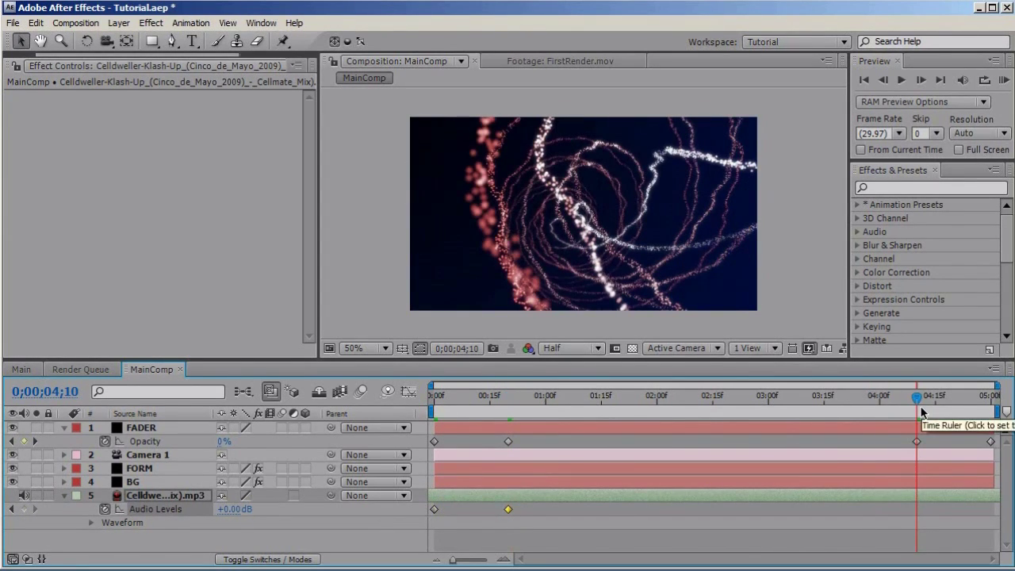
{"action": "left_click", "coordinate": [231, 509]}
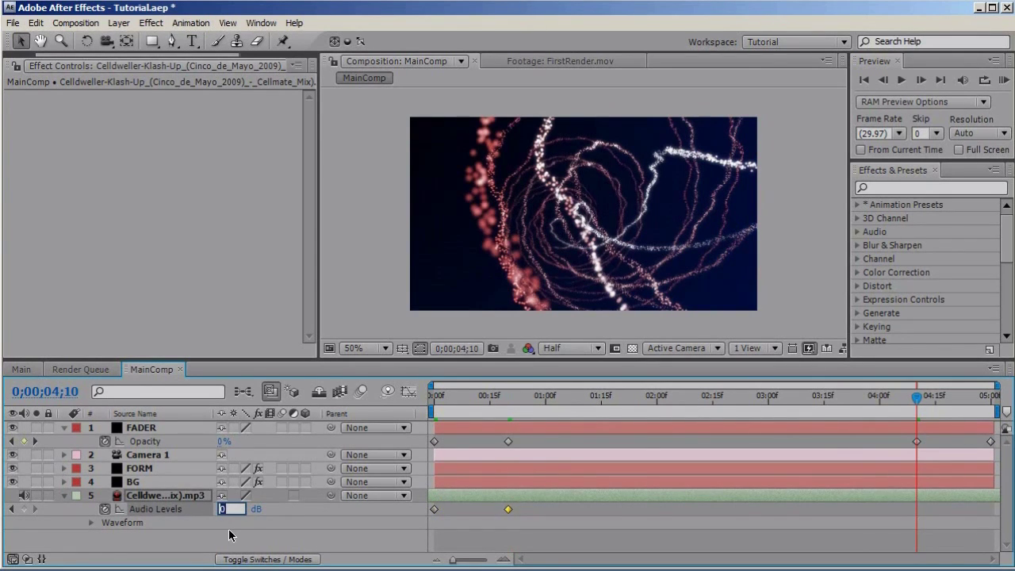
{"action": "key", "text": "Return"}
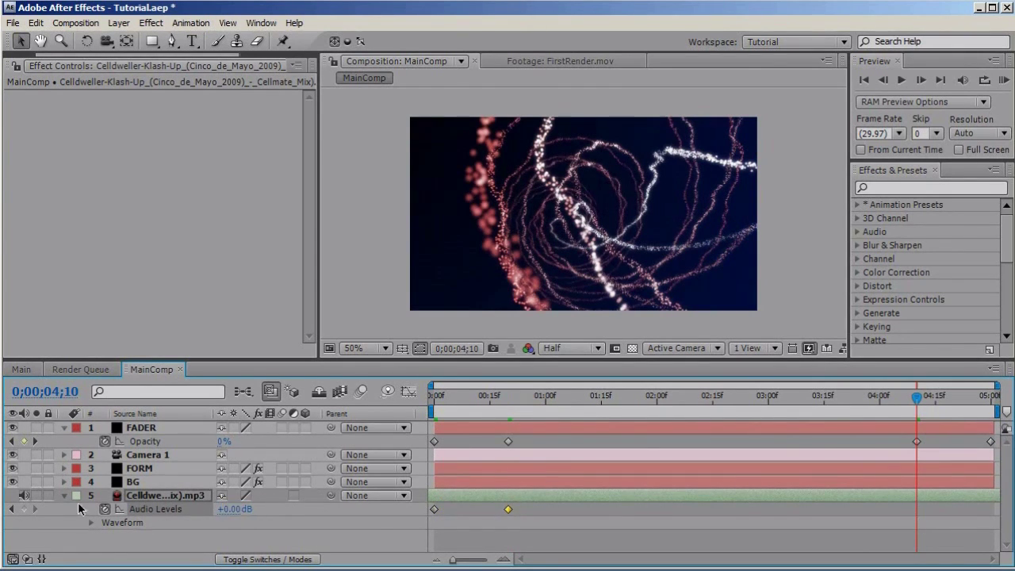
{"action": "left_click", "coordinate": [23, 509]}
Set Audio Levels to -48 dB at the last frame and check the fade-out.
{"action": "left_click_drag", "start_coordinate": [917, 395], "coordinate": [932, 395]}
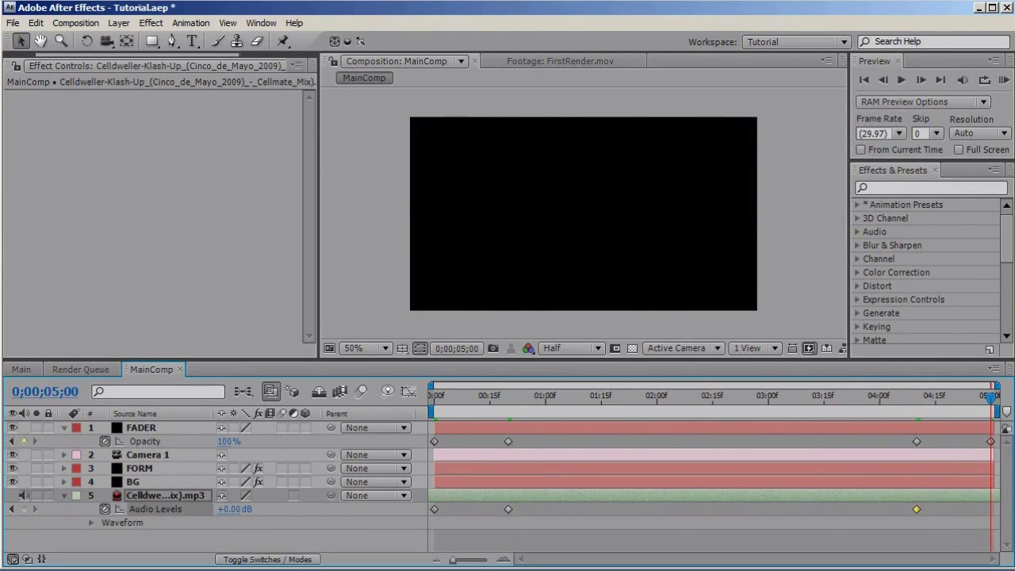
{"action": "left_click", "coordinate": [238, 509]}
{"action": "type", "text": "-48"}
{"action": "left_click_drag", "start_coordinate": [988, 396], "coordinate": [406, 413]}
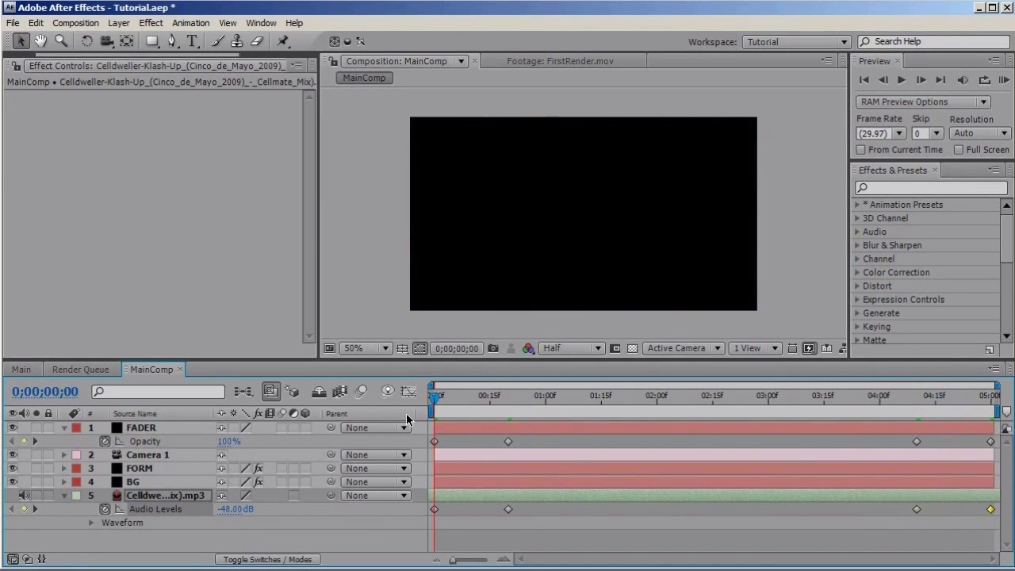
{"action": "left_click", "coordinate": [63, 427]}
Collapse the mp3 layer and run a RAM preview of MainComp, stopping it partway.
{"action": "left_click", "coordinate": [64, 481]}
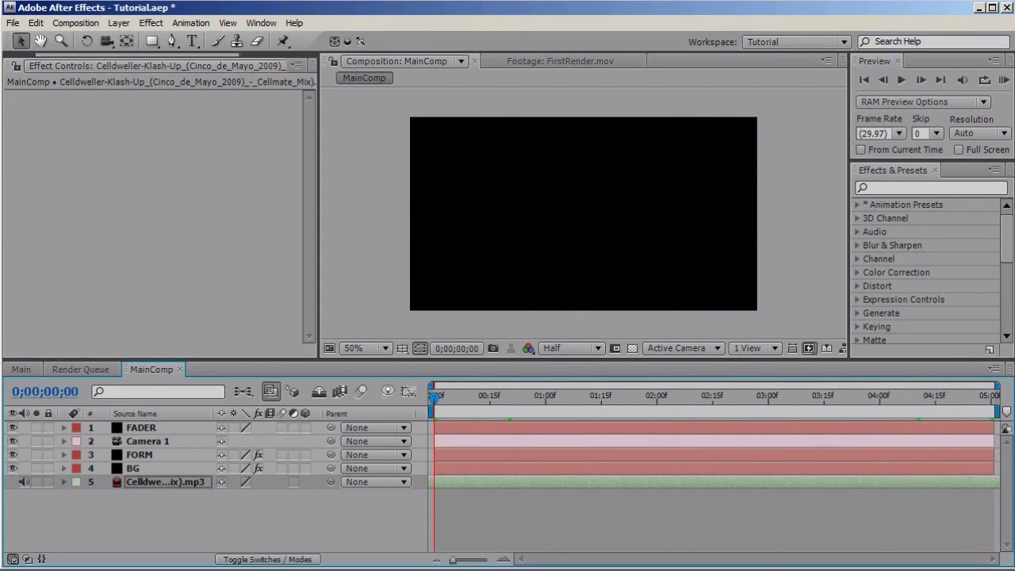
{"action": "left_click", "coordinate": [1001, 83]}
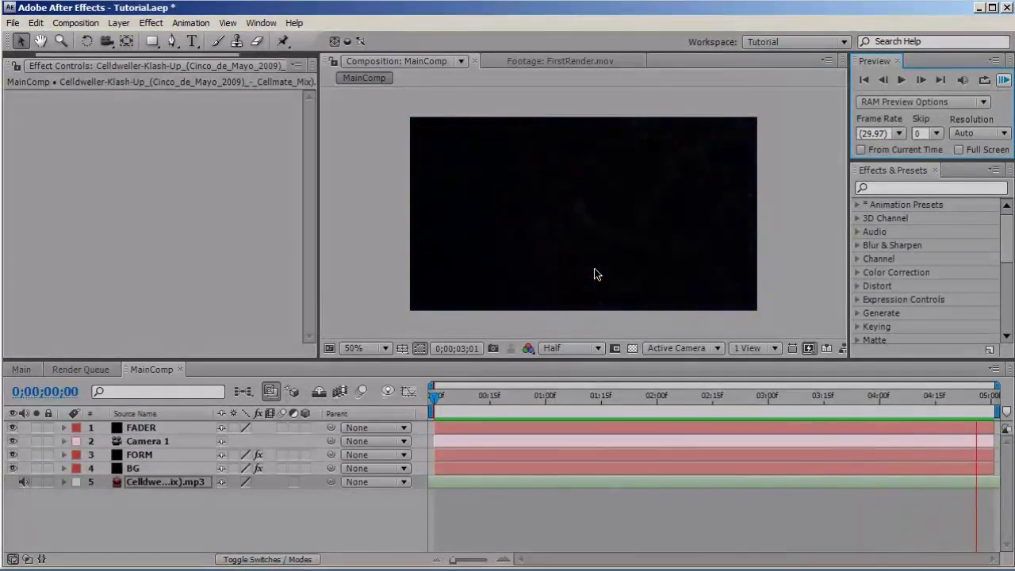
{"action": "key", "text": "space"}
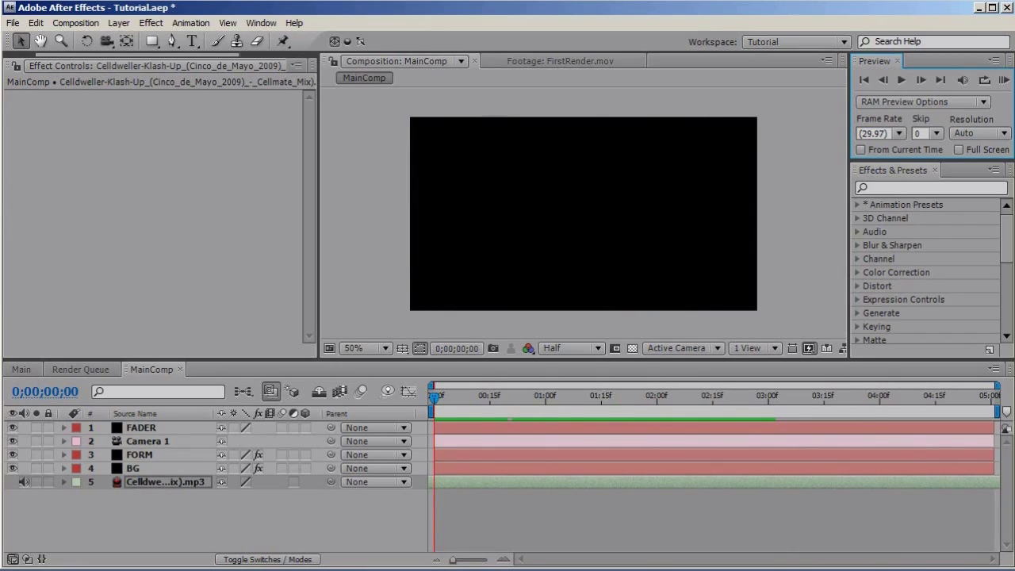
In Firefox, load the Aetuts+ tutorial 'The Best Sound You'll Ever See!' from 'the best'.
{"action": "left_click", "coordinate": [203, 539]}
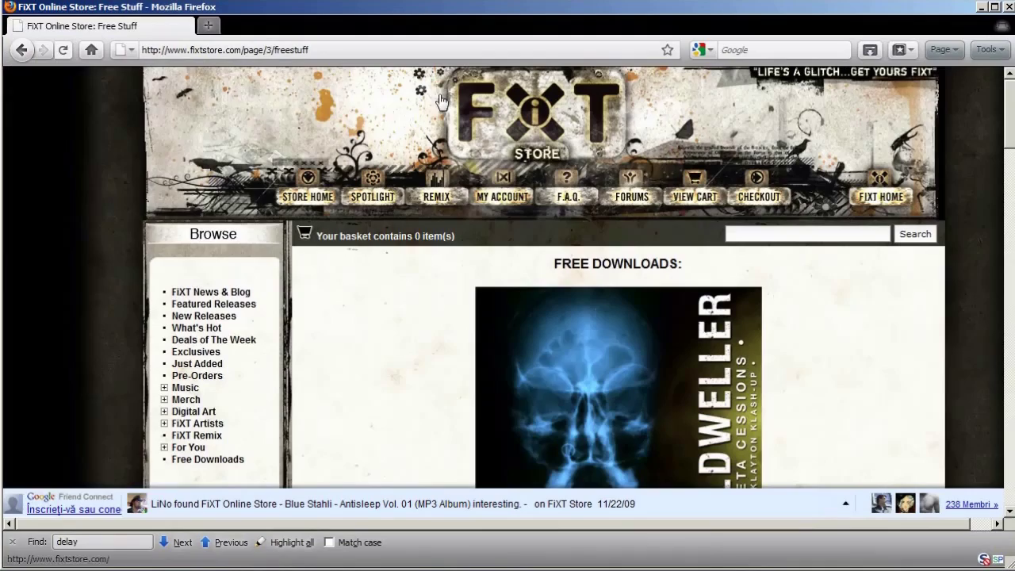
{"action": "left_click", "coordinate": [446, 50]}
{"action": "type", "text": "the bes"}
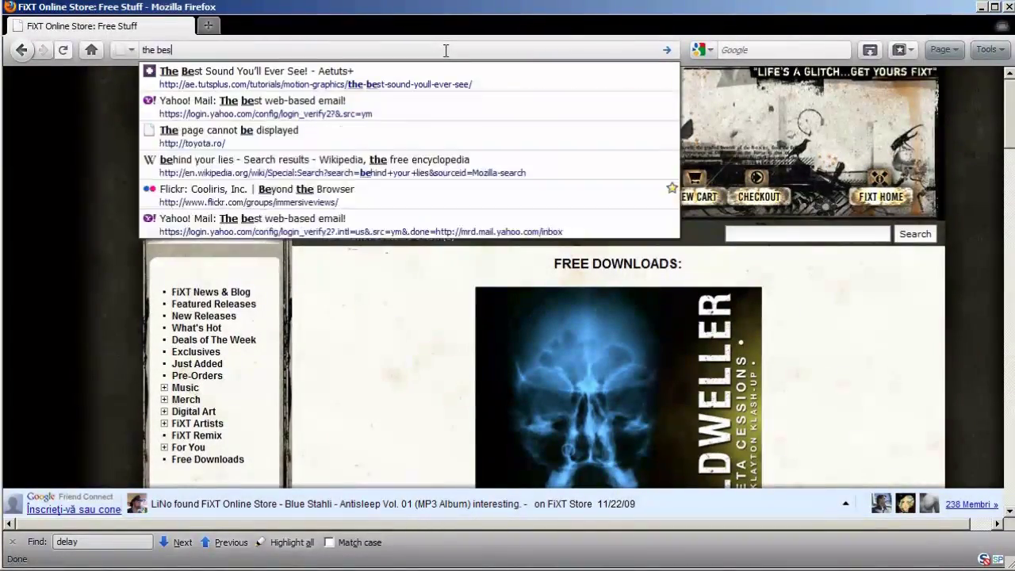
{"action": "type", "text": "t"}
{"action": "key", "text": "Down"}
{"action": "key", "text": "Return"}
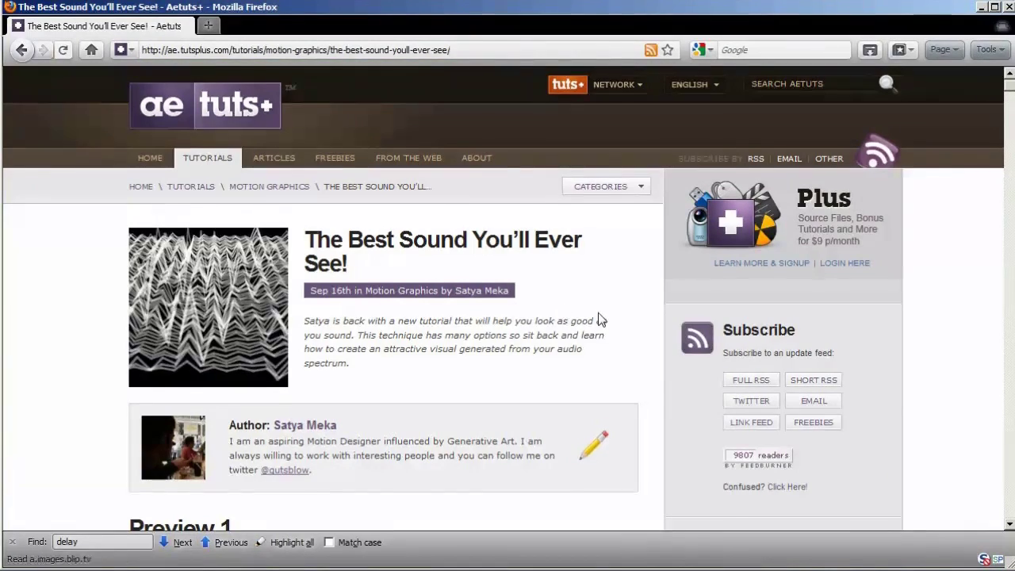
Scroll through the tutorial page, then begin entering 'cre' in the address bar.
{"action": "scroll", "coordinate": [555, 301], "scroll_direction": "down", "scroll_amount": 6}
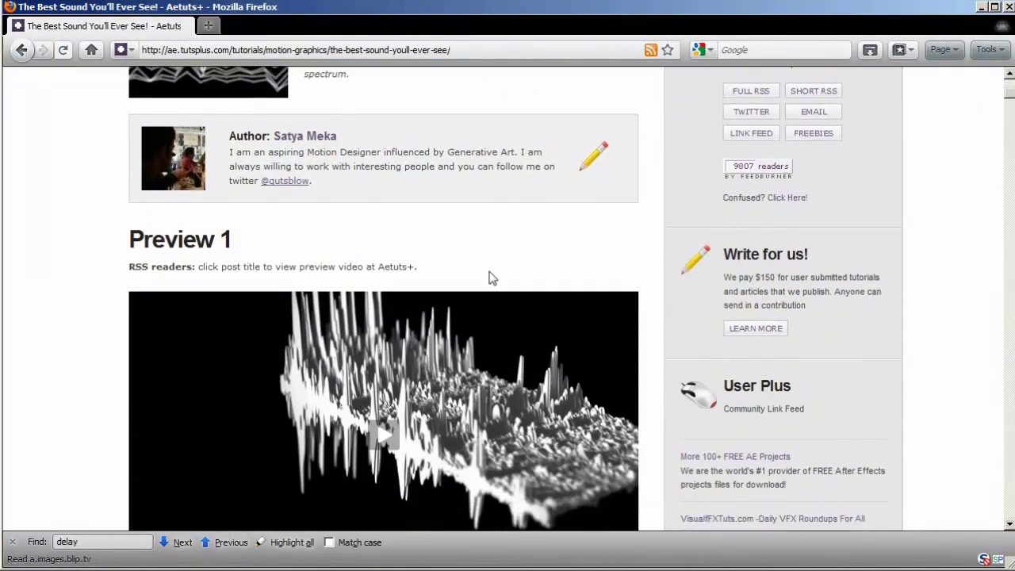
{"action": "scroll", "coordinate": [489, 277], "scroll_direction": "down", "scroll_amount": 3}
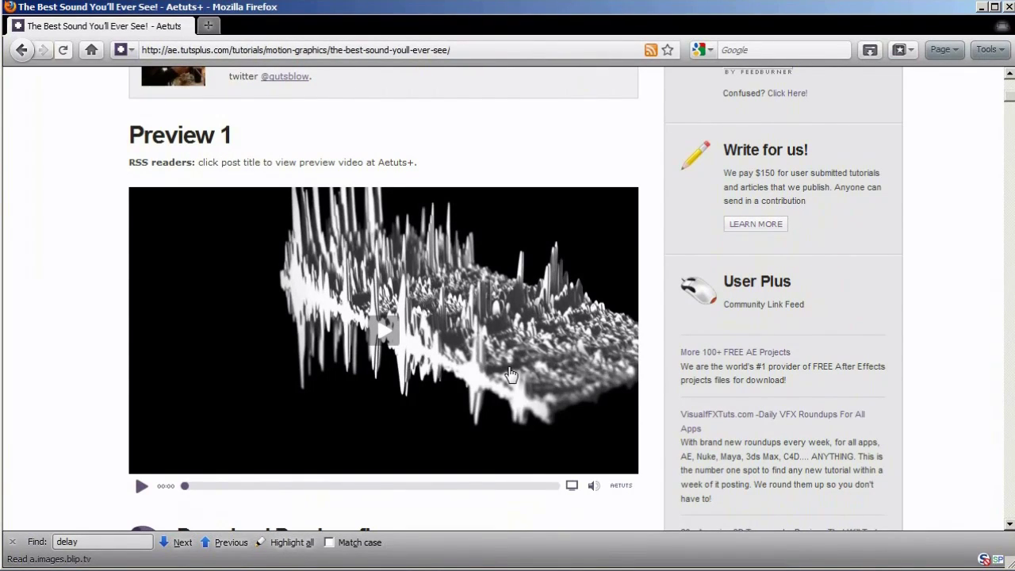
{"action": "scroll", "coordinate": [510, 374], "scroll_direction": "up", "scroll_amount": 10}
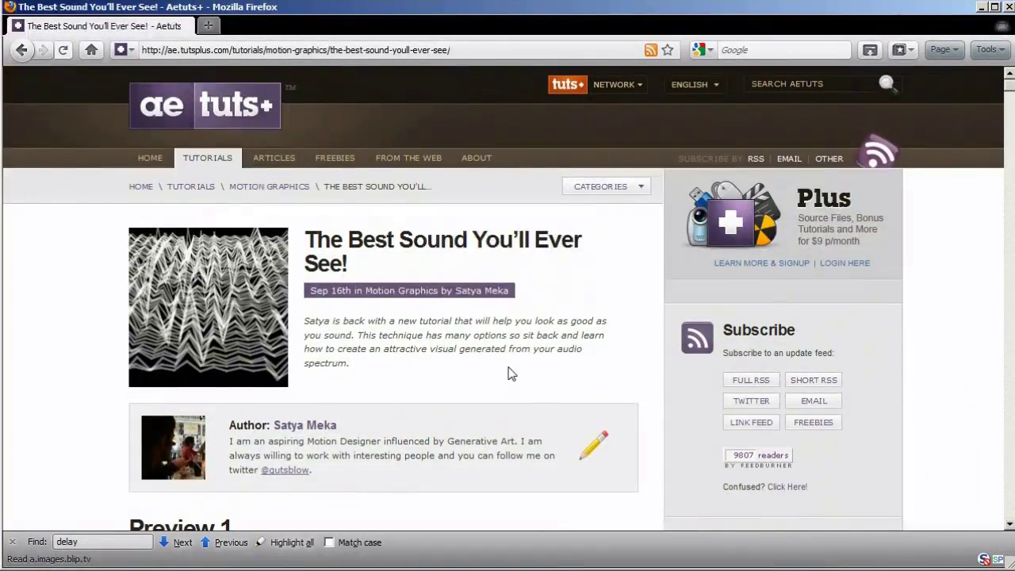
{"action": "left_click", "coordinate": [485, 49]}
{"action": "type", "text": "crea"}
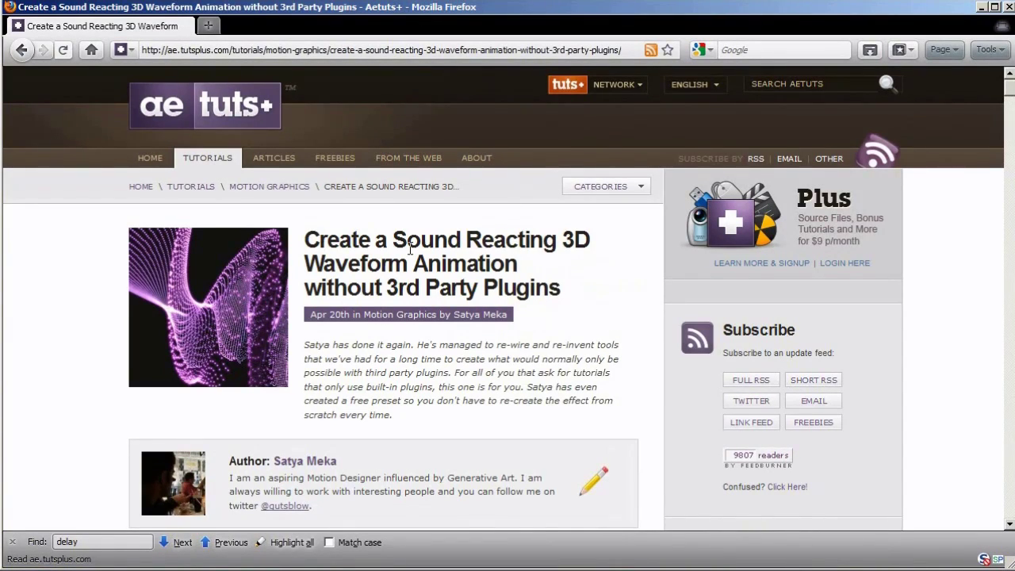
Browse the sound-reacting 3D waveform tutorial, then minimize Firefox to return to After Effects.
{"action": "scroll", "coordinate": [410, 250], "scroll_direction": "down", "scroll_amount": 2}
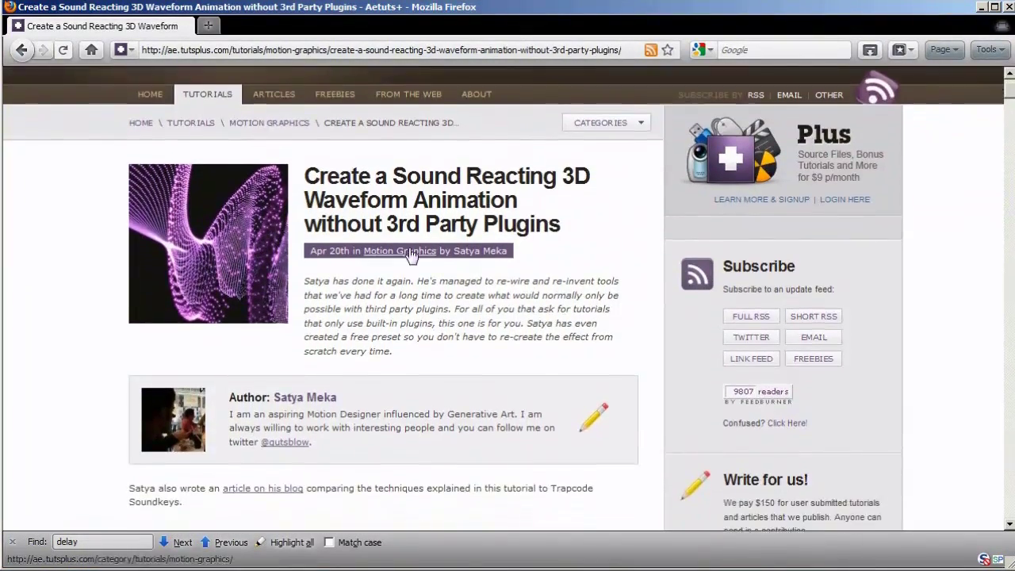
{"action": "scroll", "coordinate": [410, 253], "scroll_direction": "down", "scroll_amount": 4}
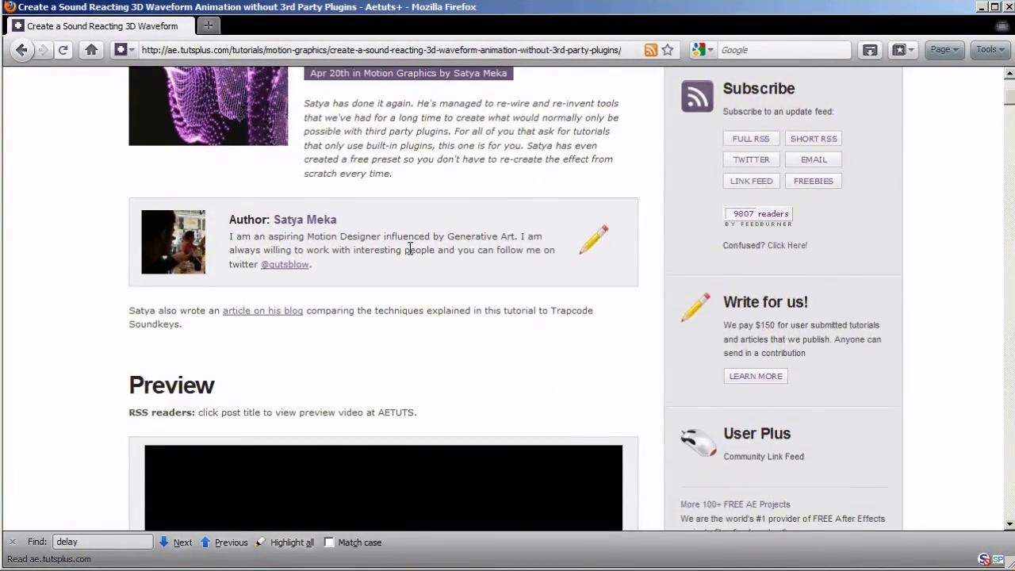
{"action": "scroll", "coordinate": [409, 249], "scroll_direction": "up", "scroll_amount": 5}
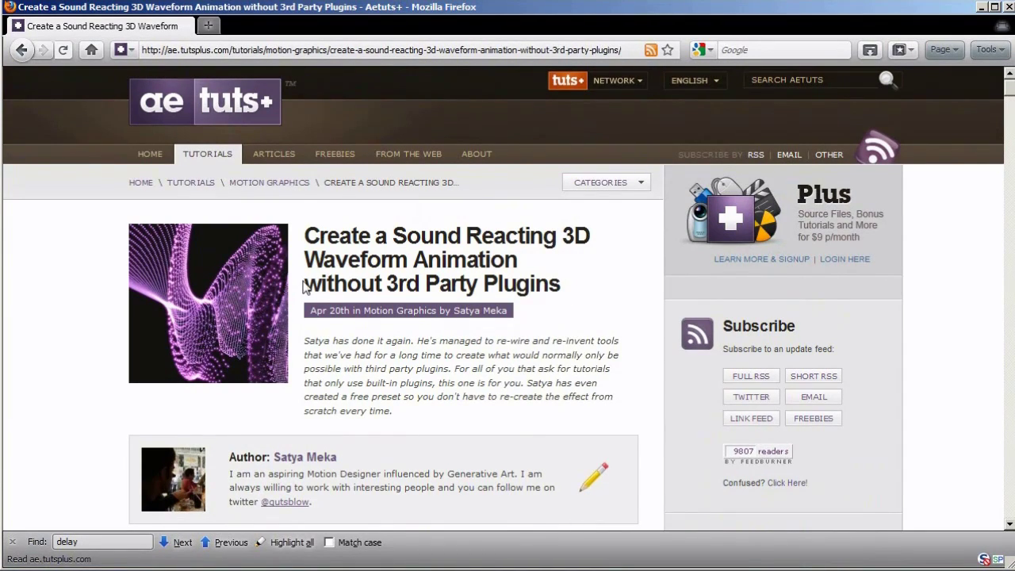
{"action": "left_click_drag", "start_coordinate": [305, 282], "coordinate": [560, 280]}
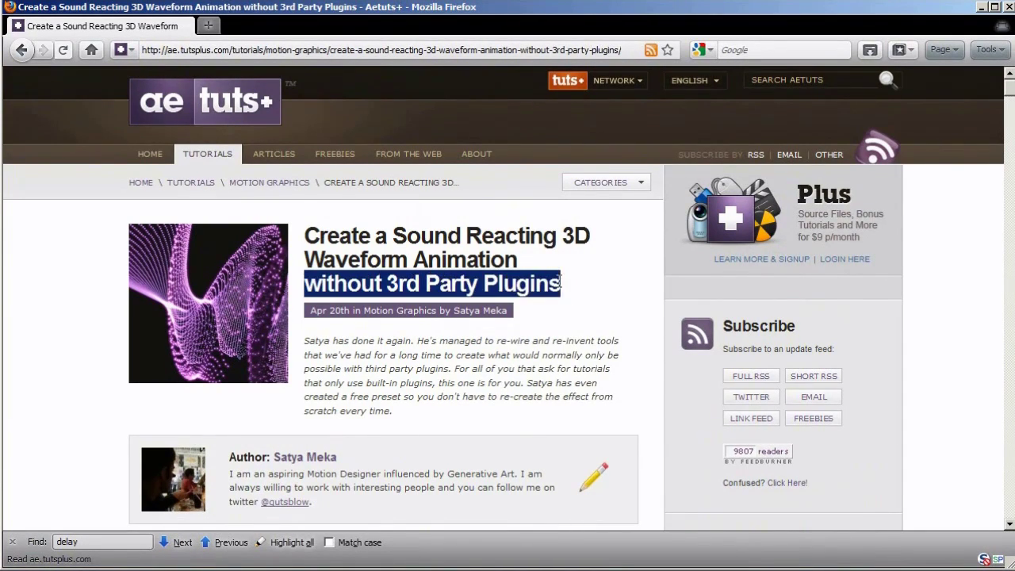
{"action": "left_click", "coordinate": [564, 283]}
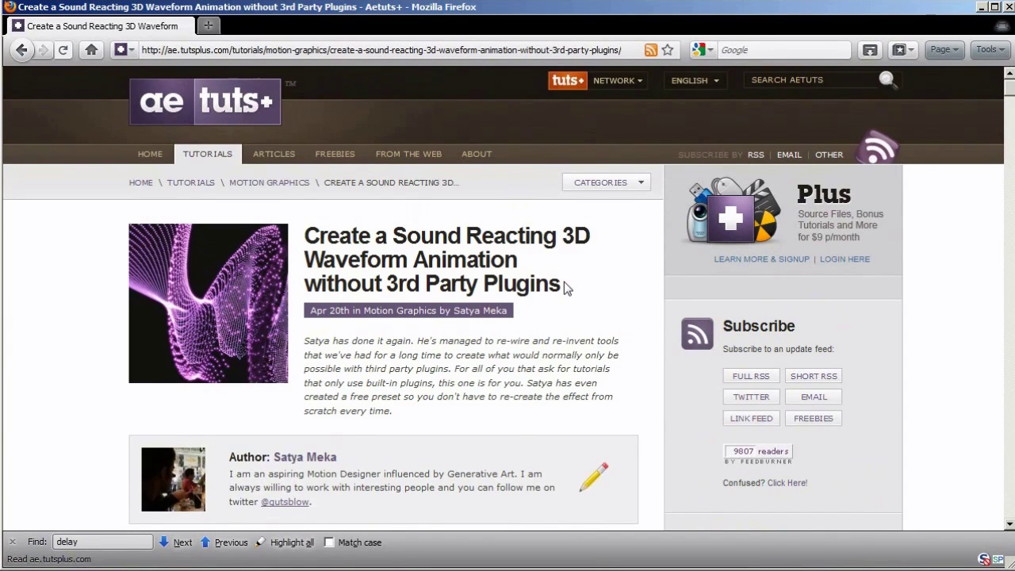
{"action": "scroll", "coordinate": [565, 287], "scroll_direction": "down", "scroll_amount": 7}
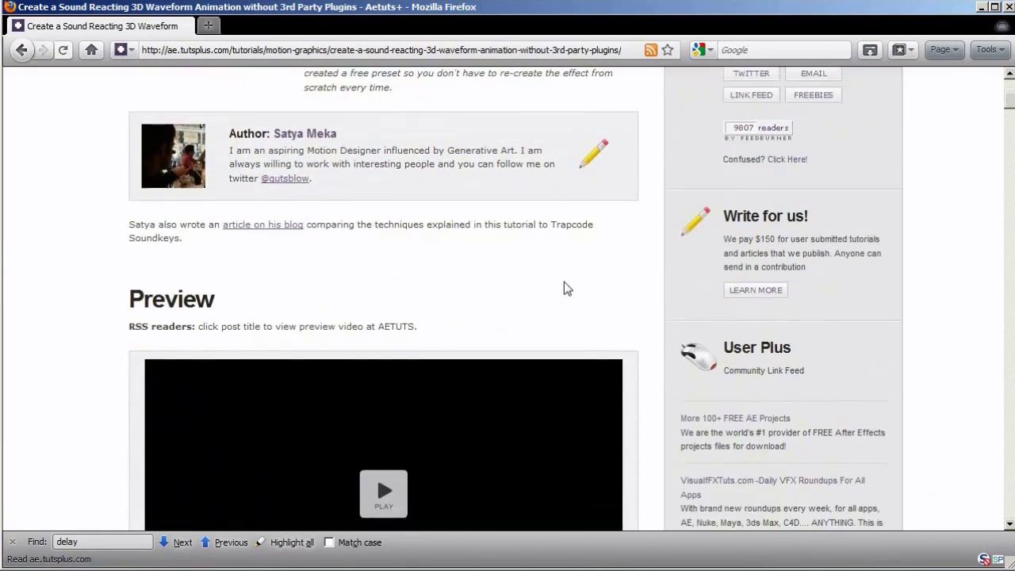
{"action": "scroll", "coordinate": [564, 282], "scroll_direction": "up", "scroll_amount": 6}
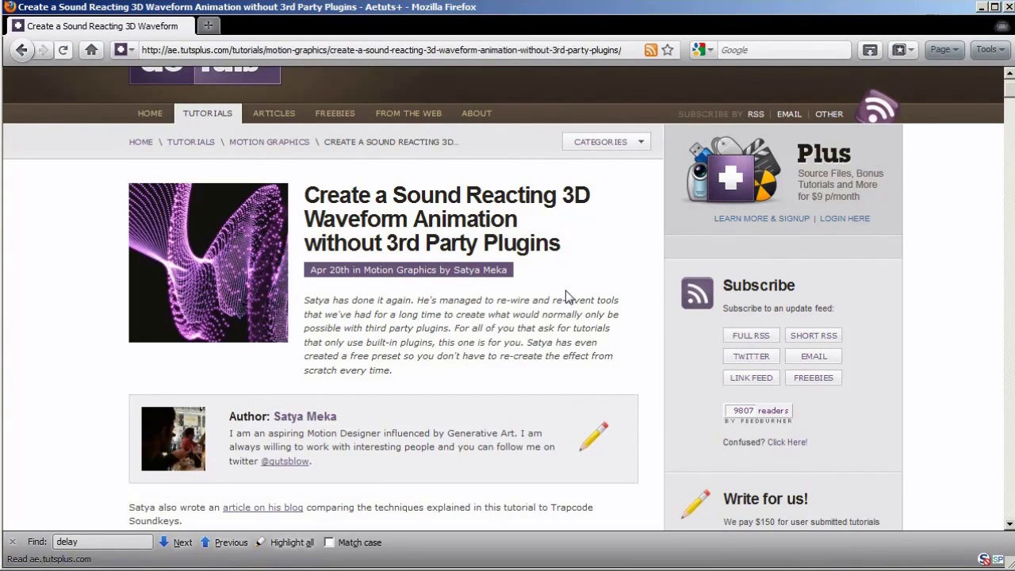
{"action": "left_click", "coordinate": [981, 7]}
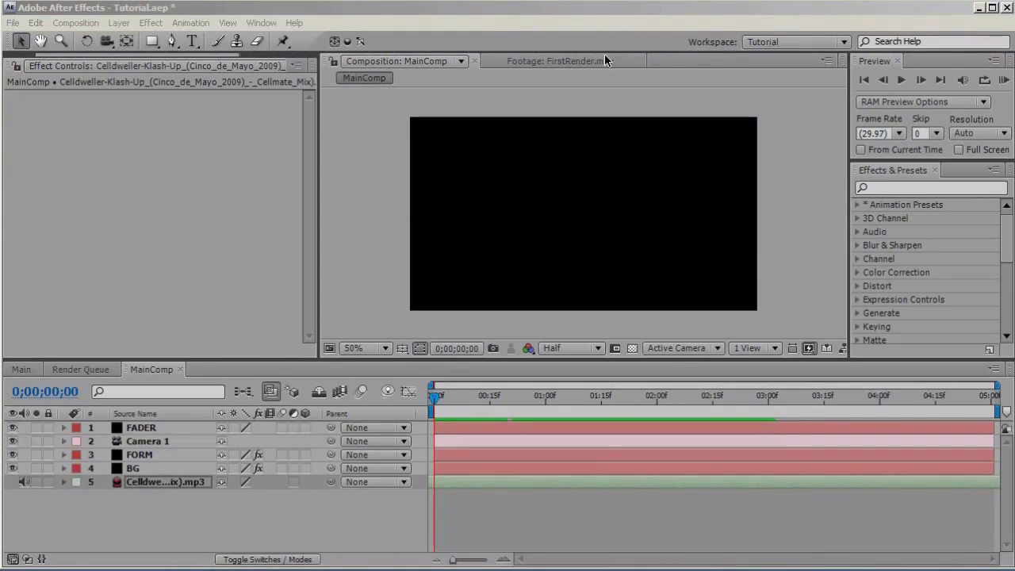